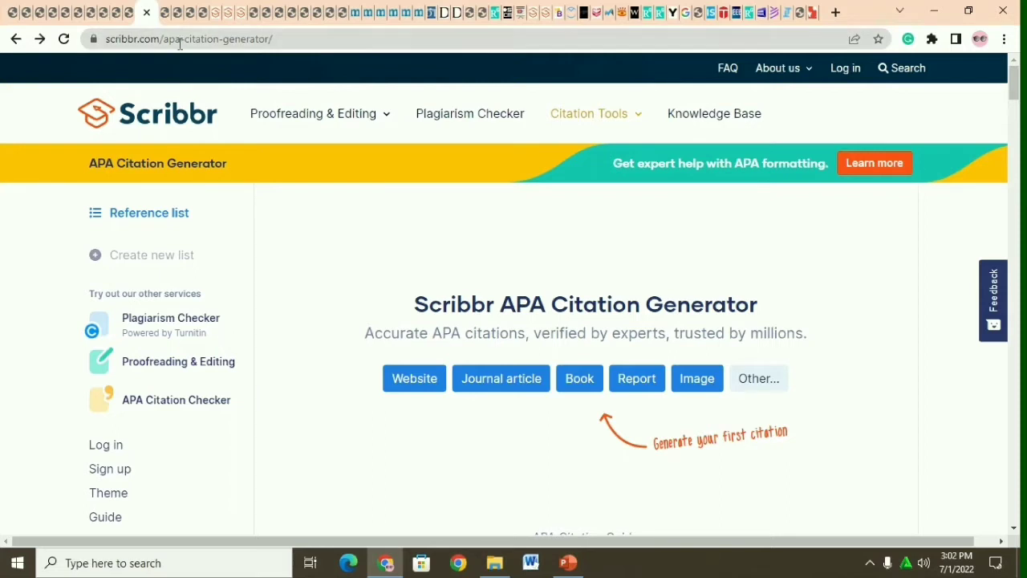
click(176, 40)
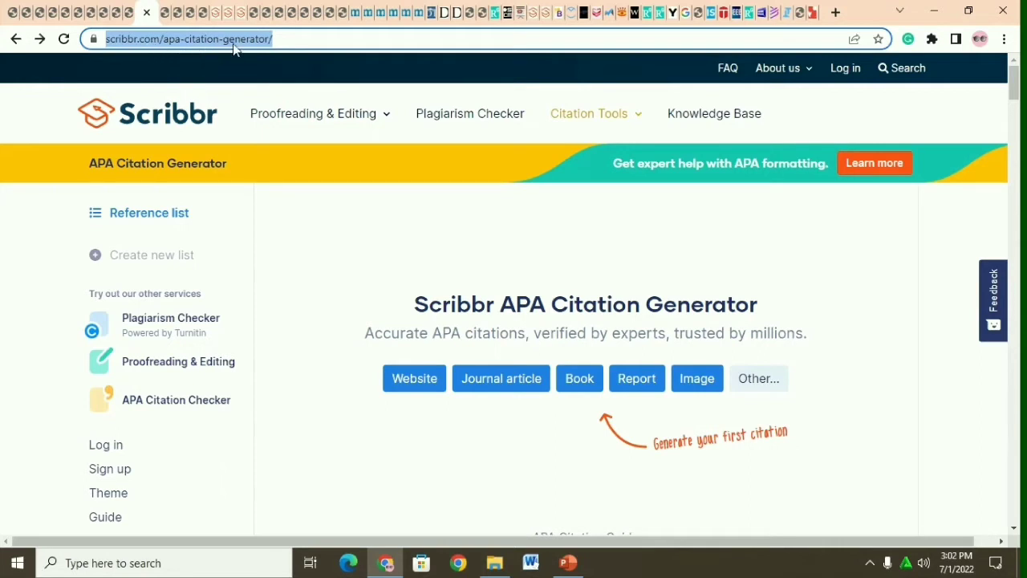
mouse_move(309, 117)
click(730, 255)
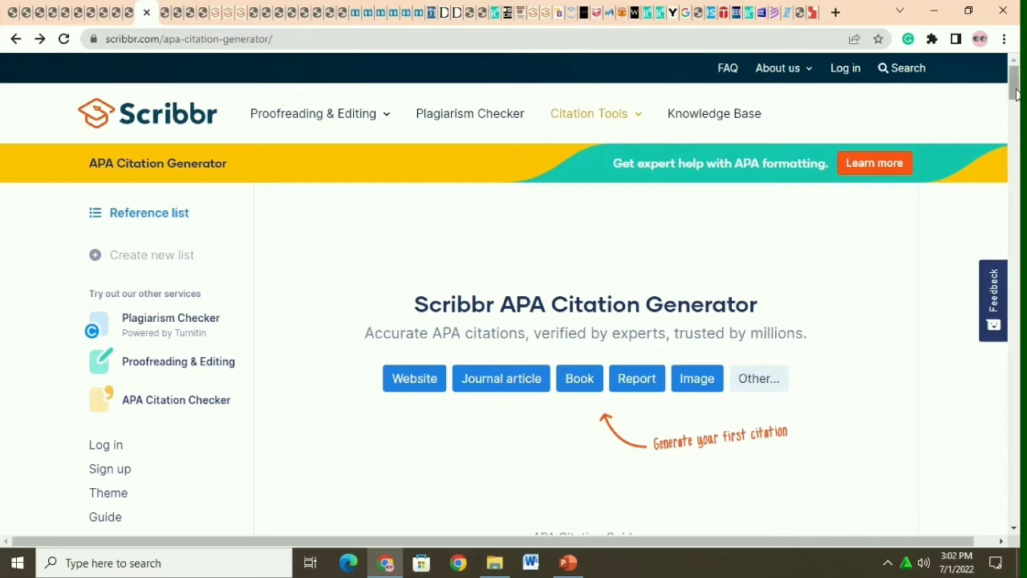
- Open the complete list of other source types, review it through YouTube video, and return to the reference list
scroll(1013, 88, down, 2)
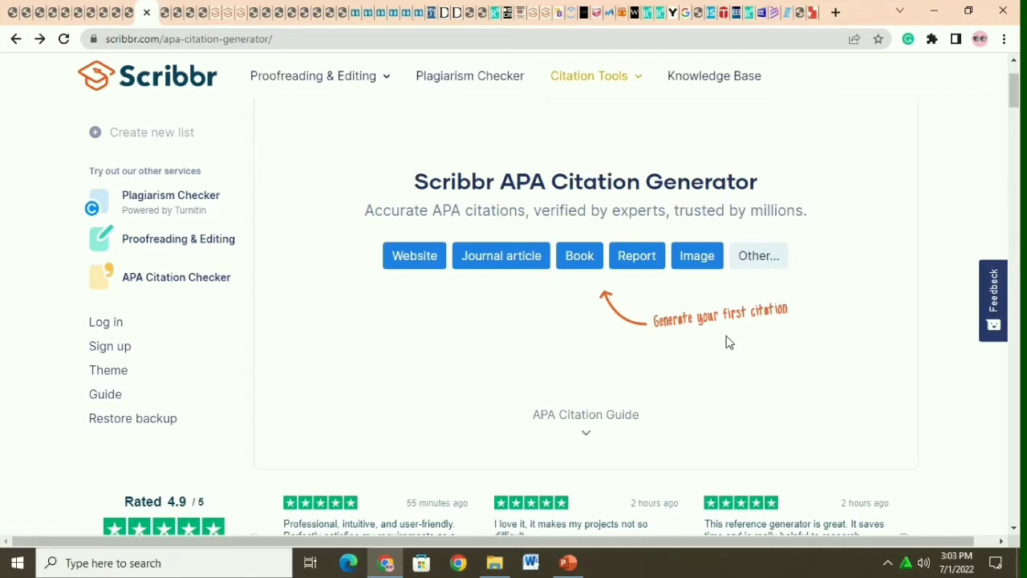
click(762, 269)
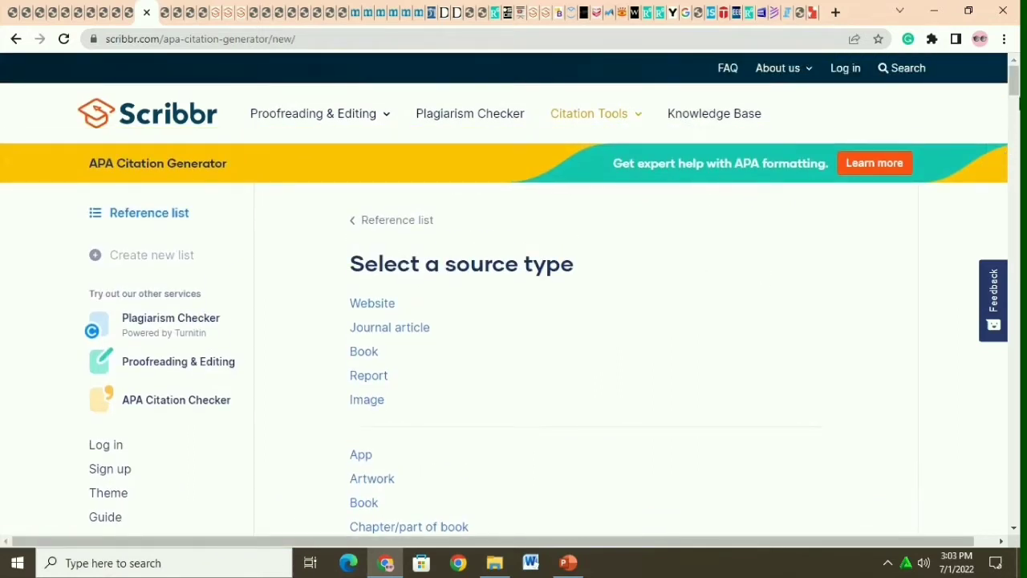
scroll(573, 433, down, 1)
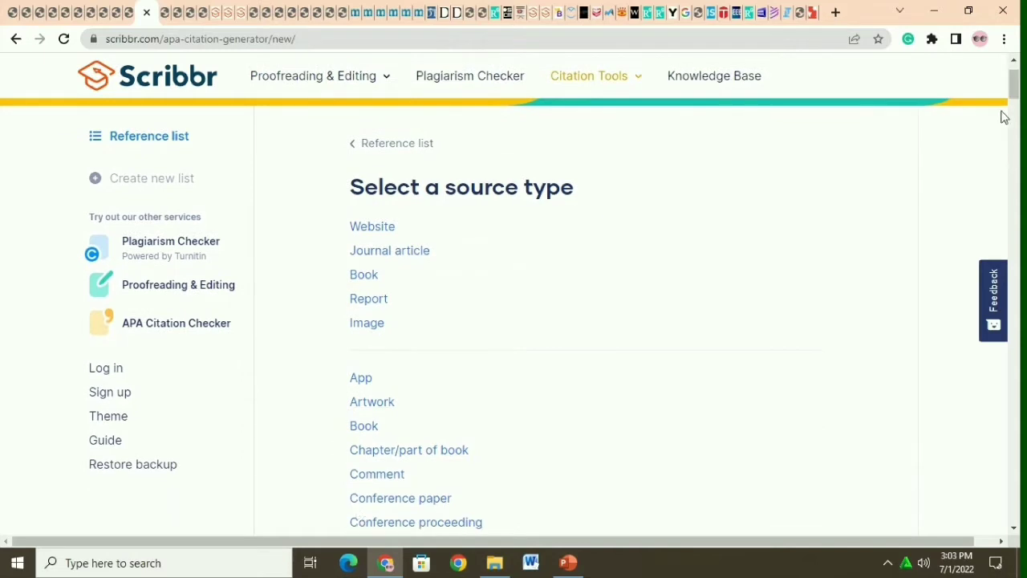
scroll(1014, 84, down, 3)
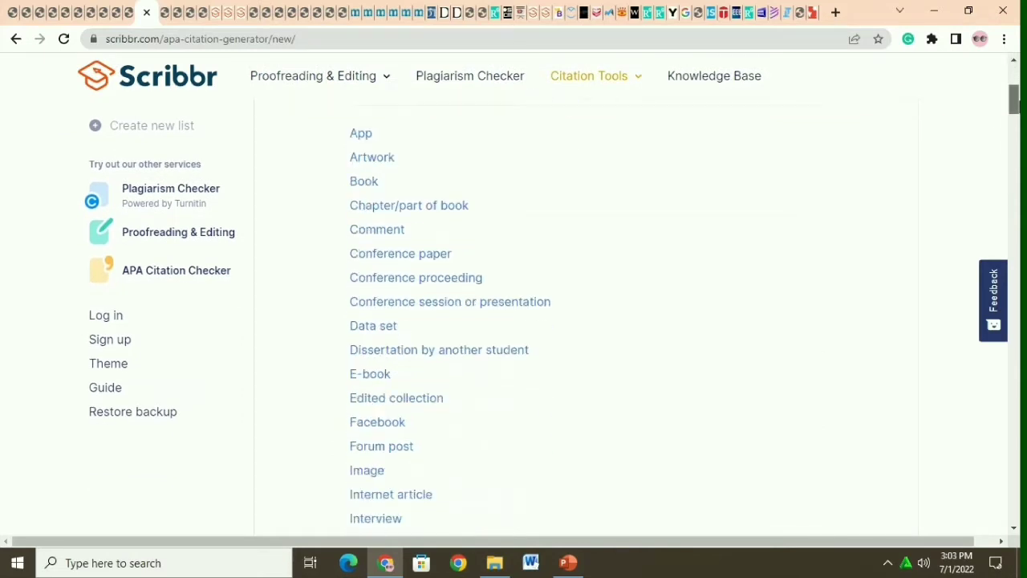
scroll(561, 321, down, 5)
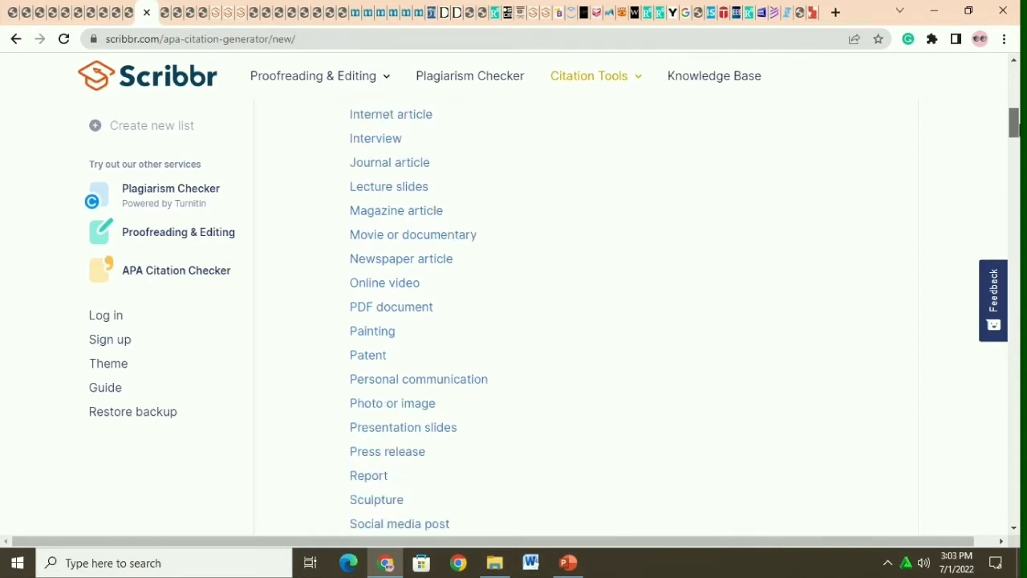
drag(1017, 127, 1017, 153)
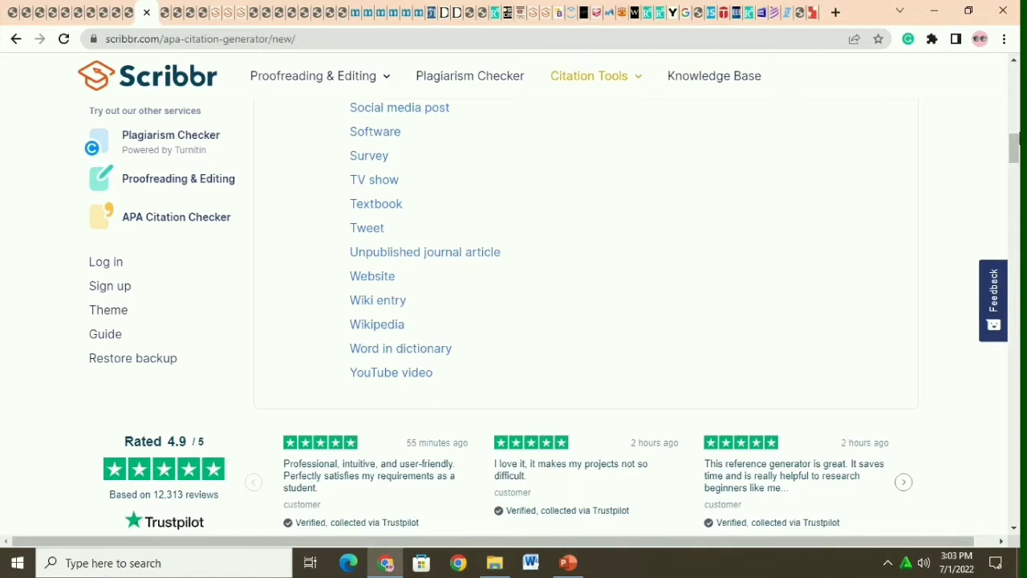
drag(1017, 151, 1018, 102)
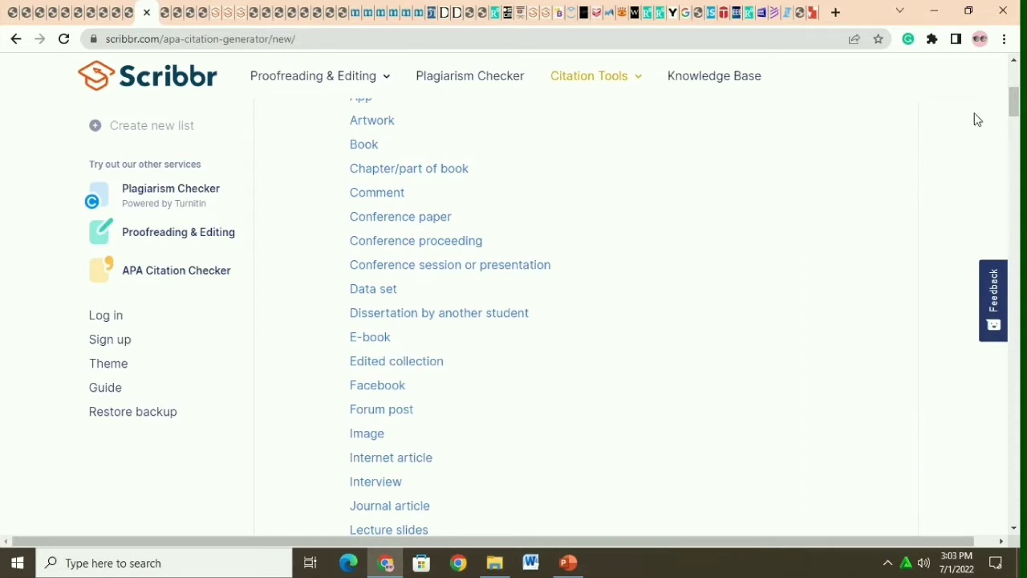
scroll(1016, 112, up, 5)
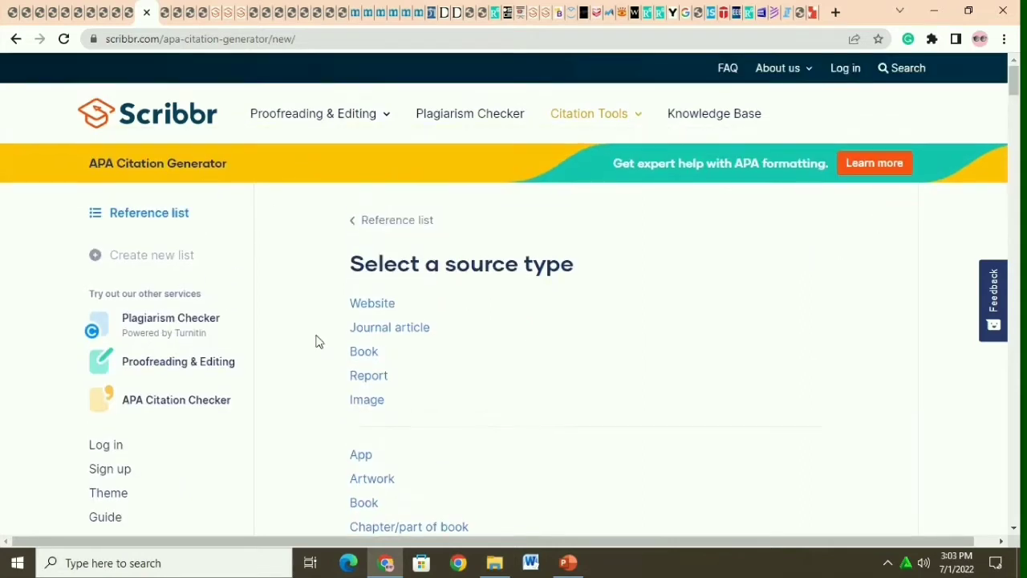
click(354, 223)
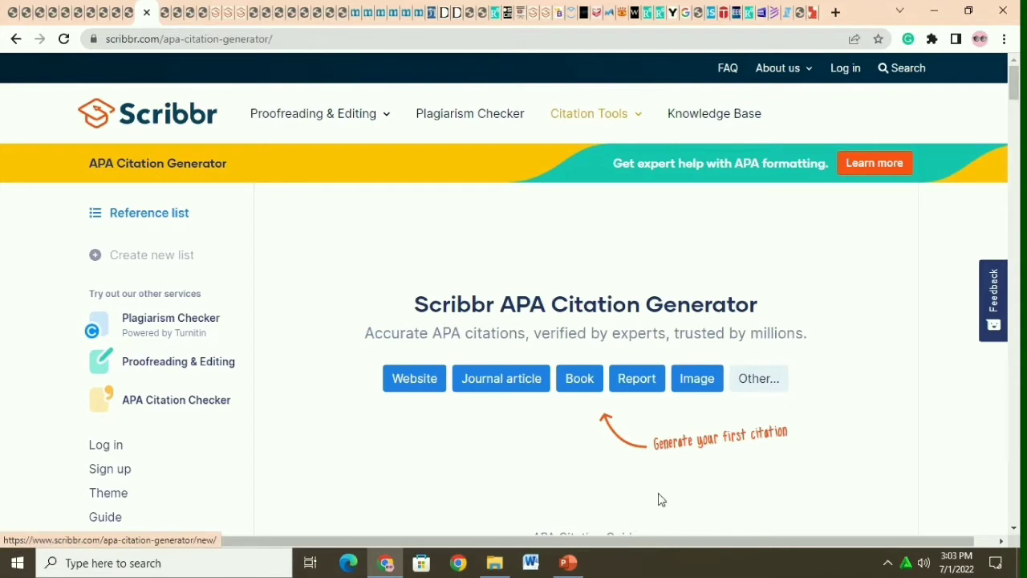
- Examine the on-page demonstration of citing a webpage by its URL and copying the reference and in-text citation
scroll(1015, 96, down, 1)
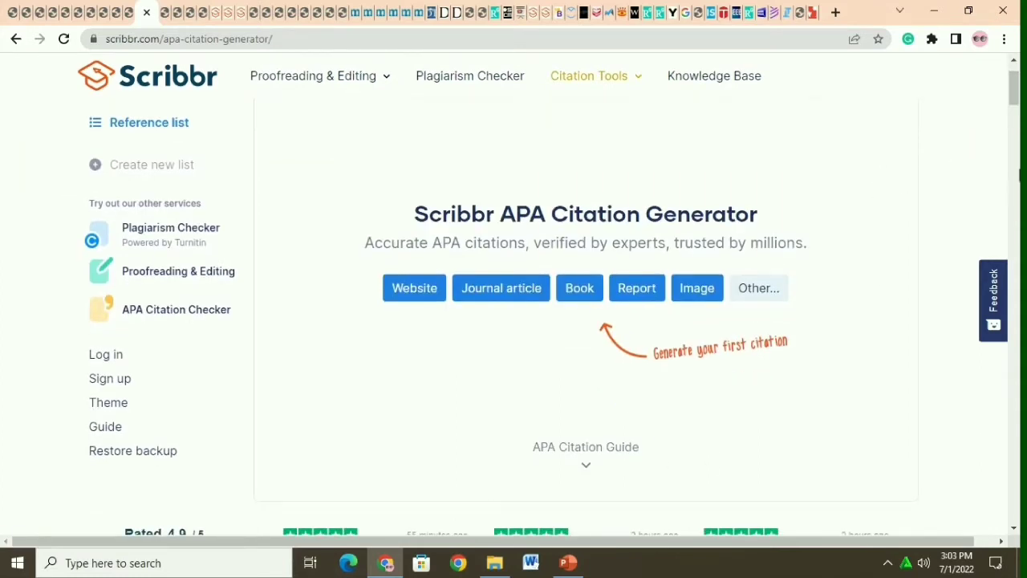
scroll(1015, 96, down, 2)
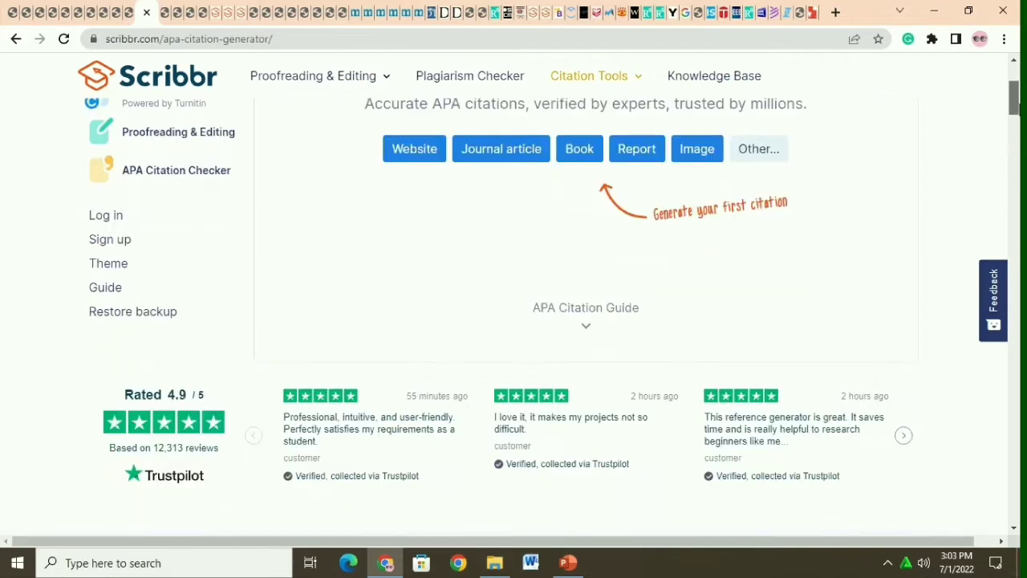
drag(1014, 96, 1015, 166)
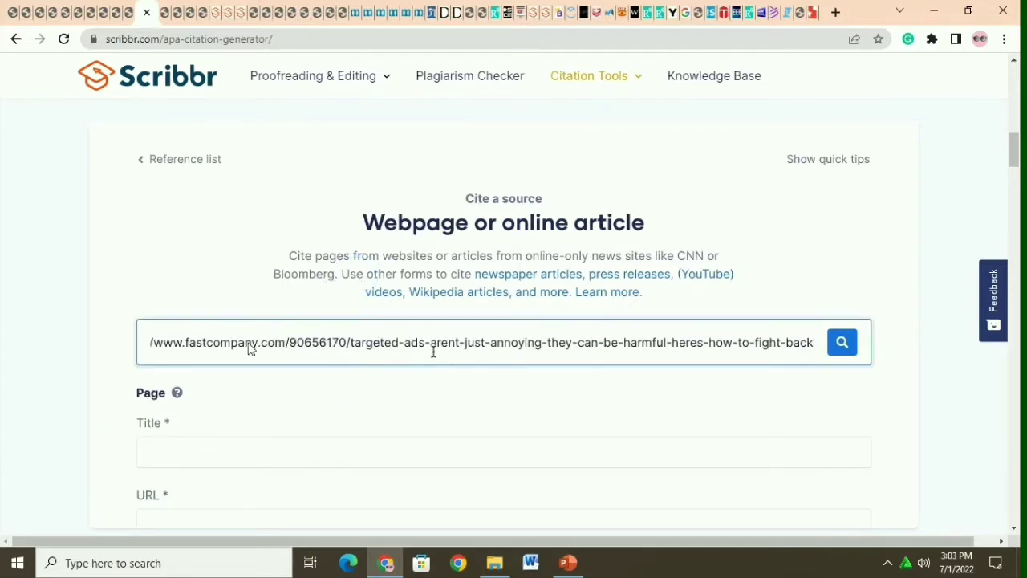
click(834, 349)
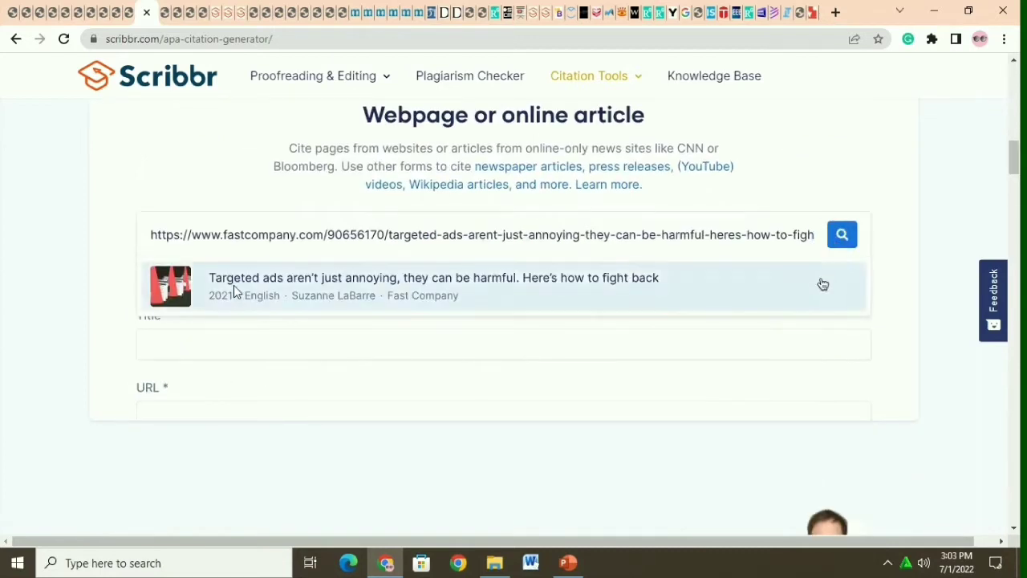
click(822, 286)
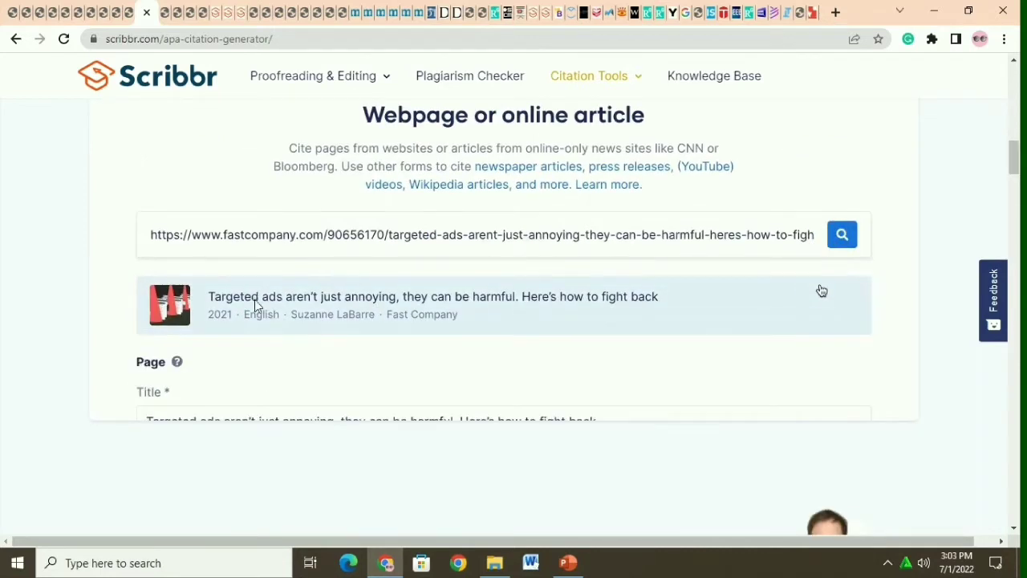
scroll(256, 305, down, 5)
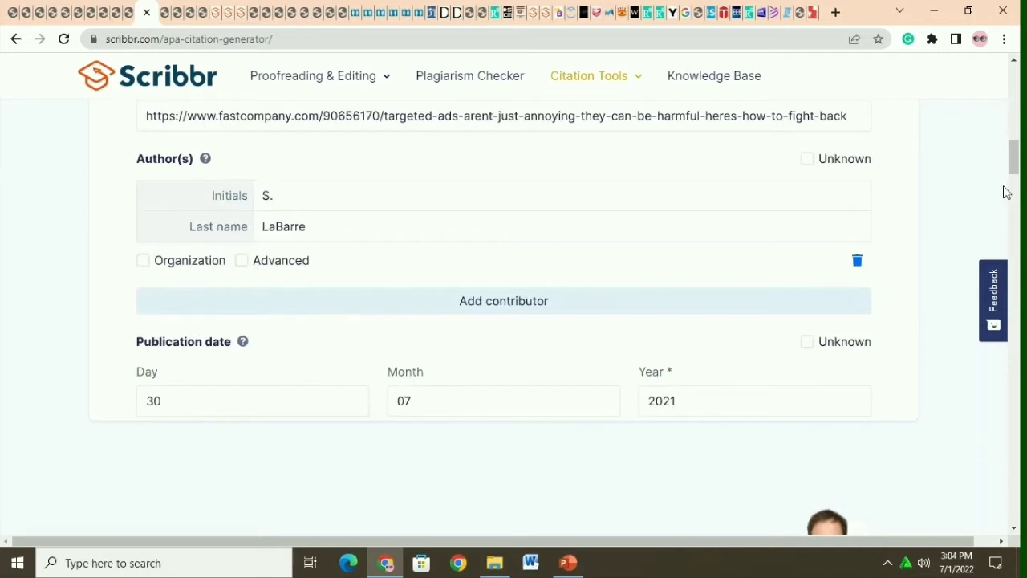
scroll(642, 225, down, 5)
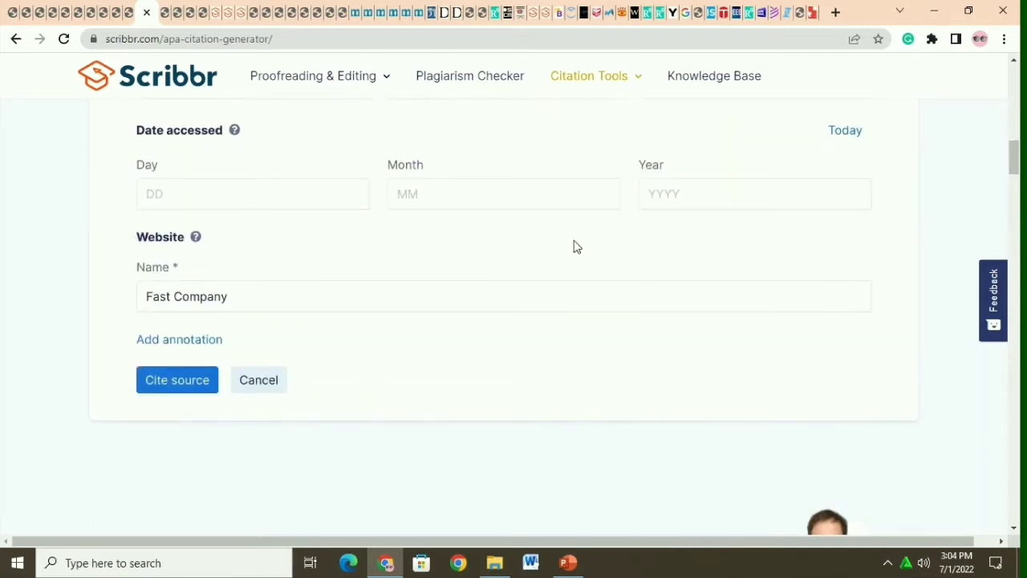
click(152, 382)
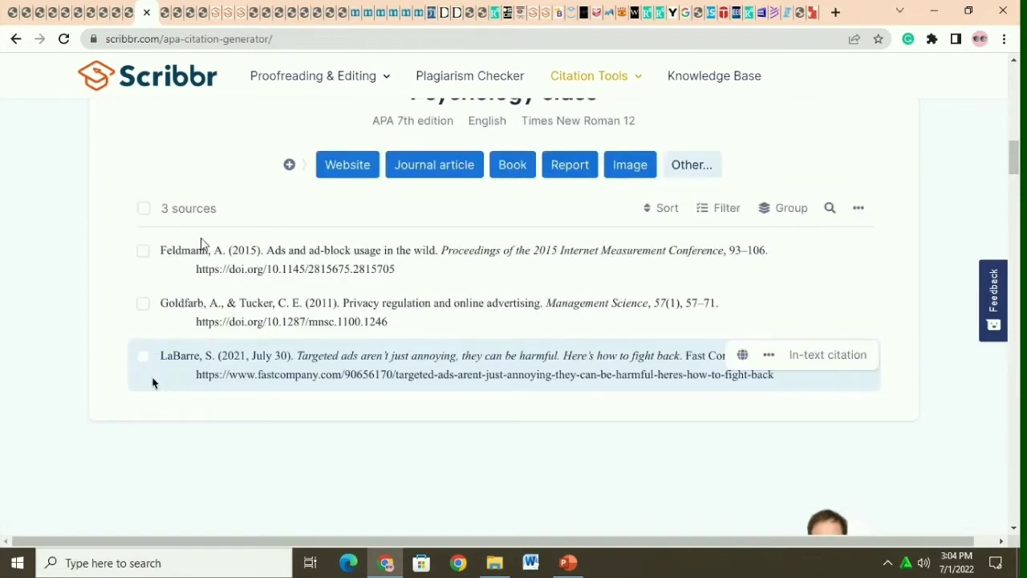
click(516, 368)
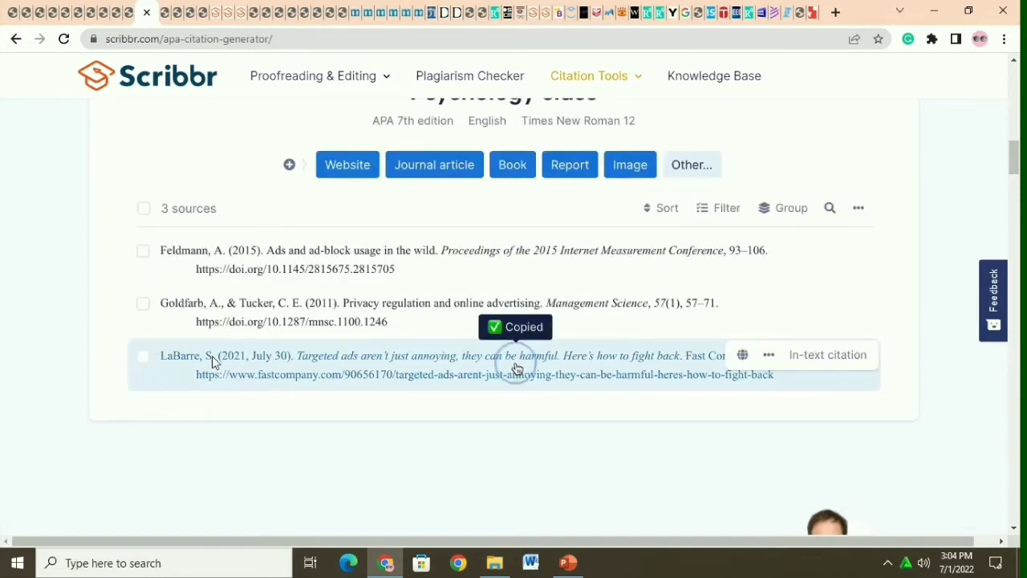
click(855, 366)
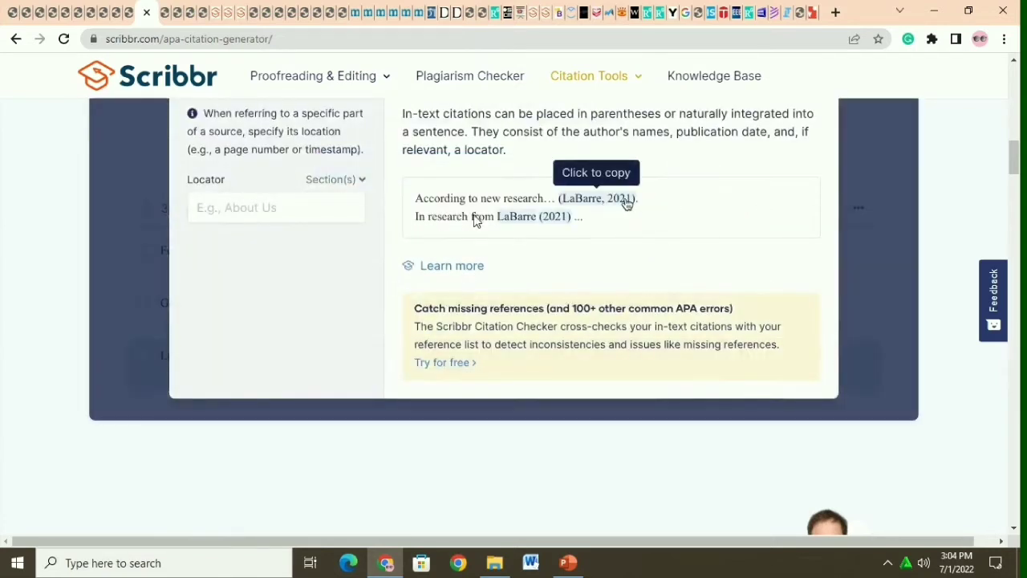
click(627, 204)
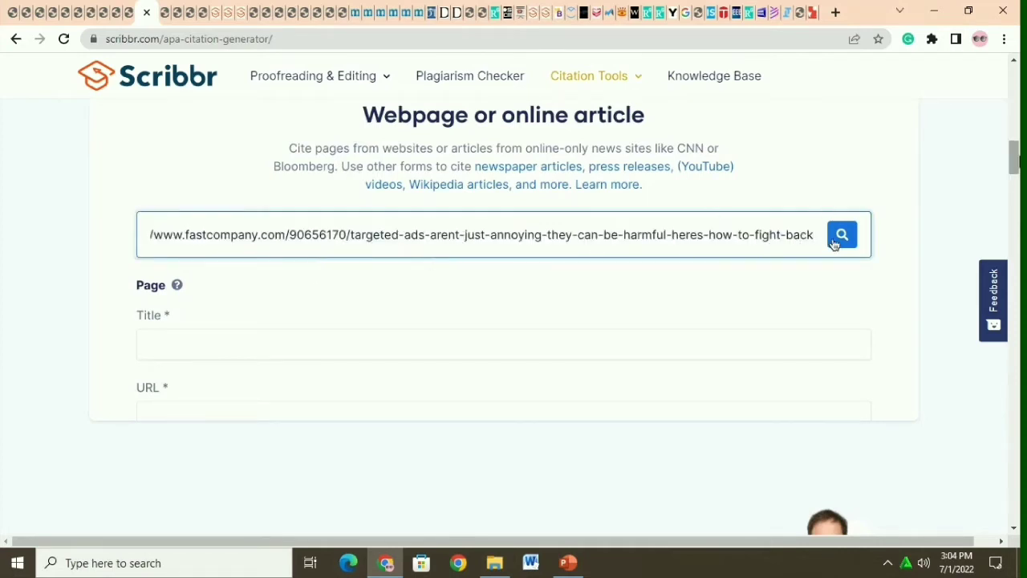
- Open the Website citation form, review its fields, and return to the citation generator's start page
drag(1014, 161, 1015, 97)
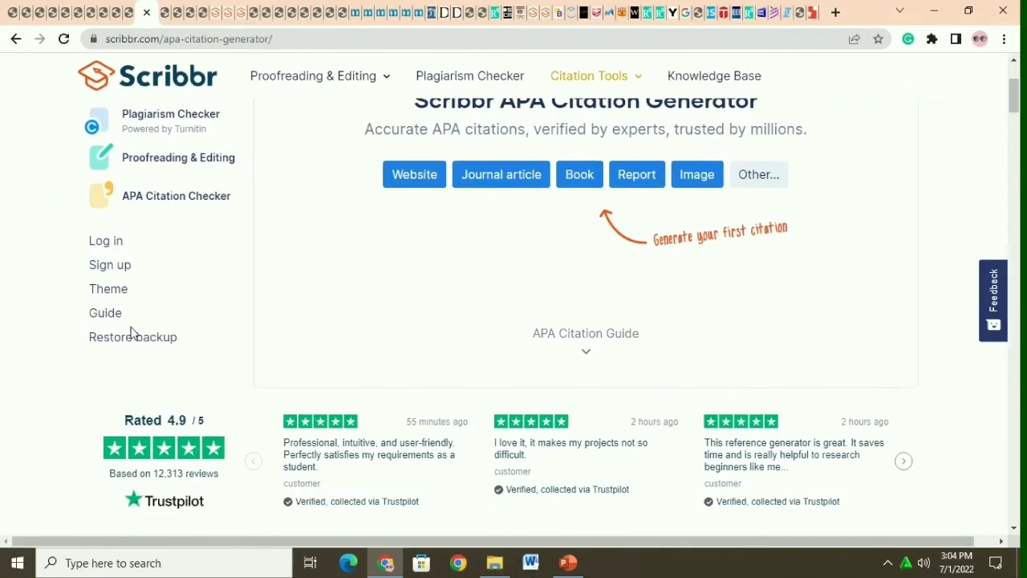
click(414, 182)
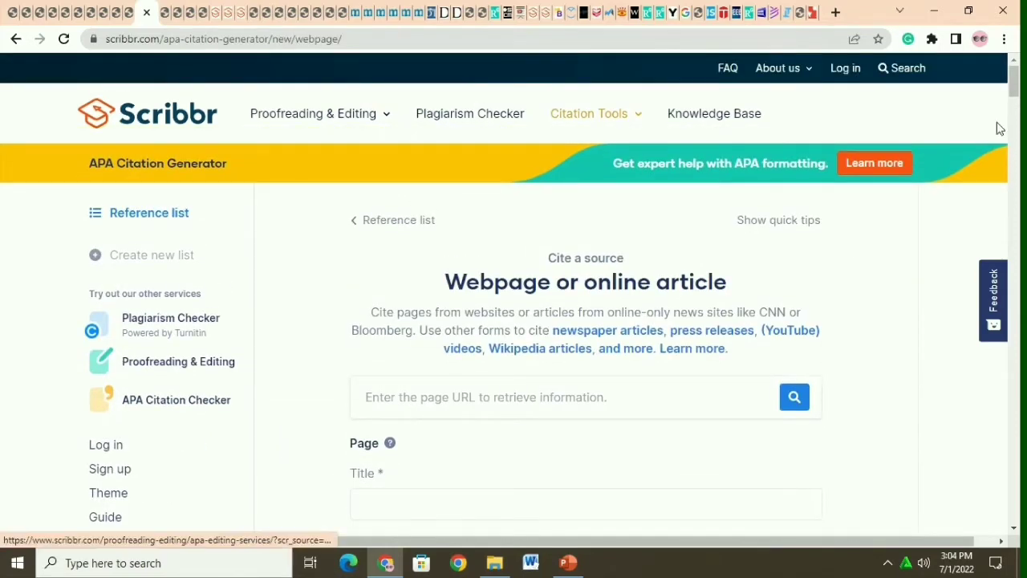
scroll(1012, 88, down, 2)
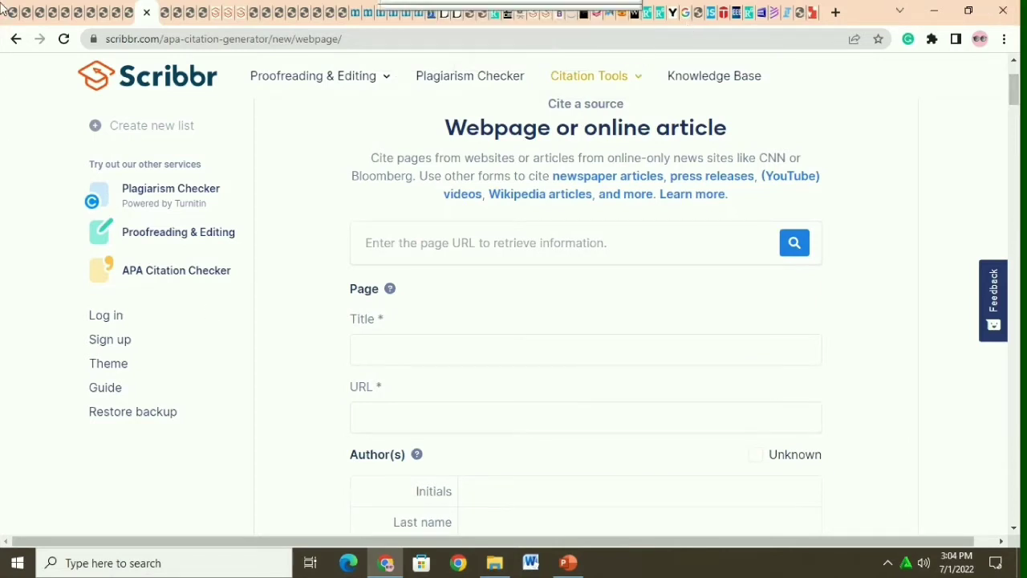
click(16, 38)
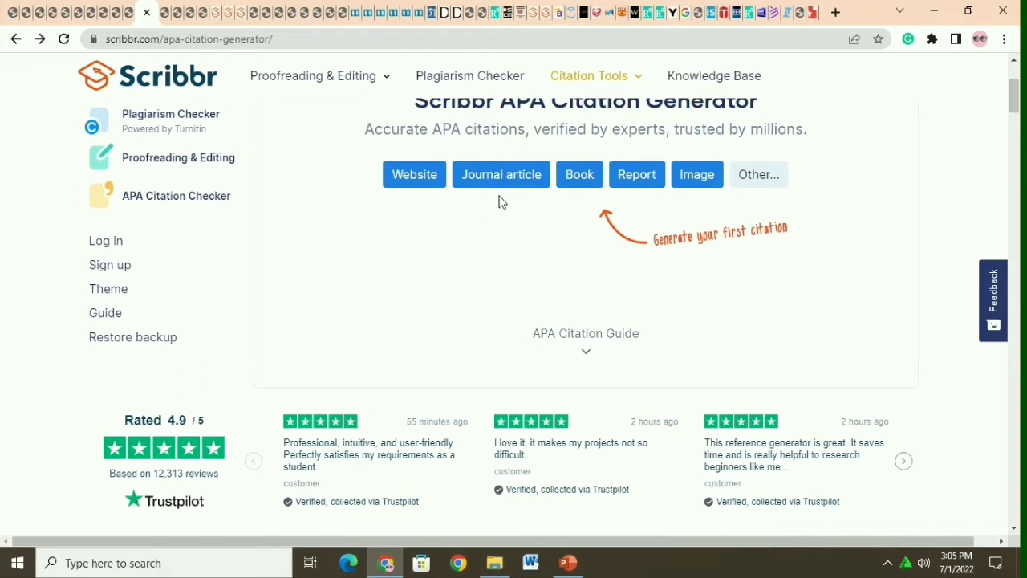
- Open the Journal article citation form and copy the DOI link address of the Integrated Greywater Management Systems article on ResearchGate
click(482, 175)
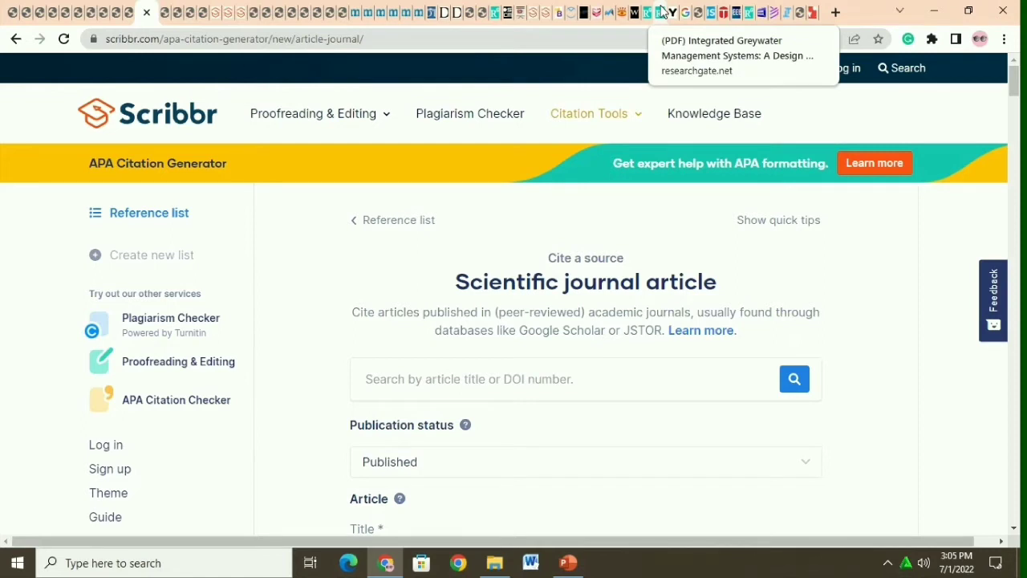
click(663, 11)
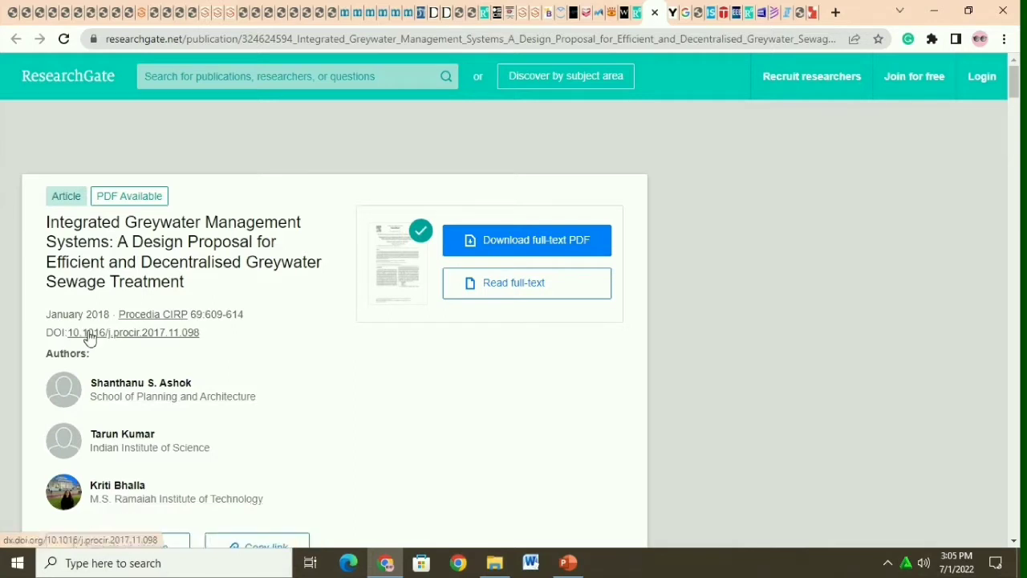
right_click(151, 336)
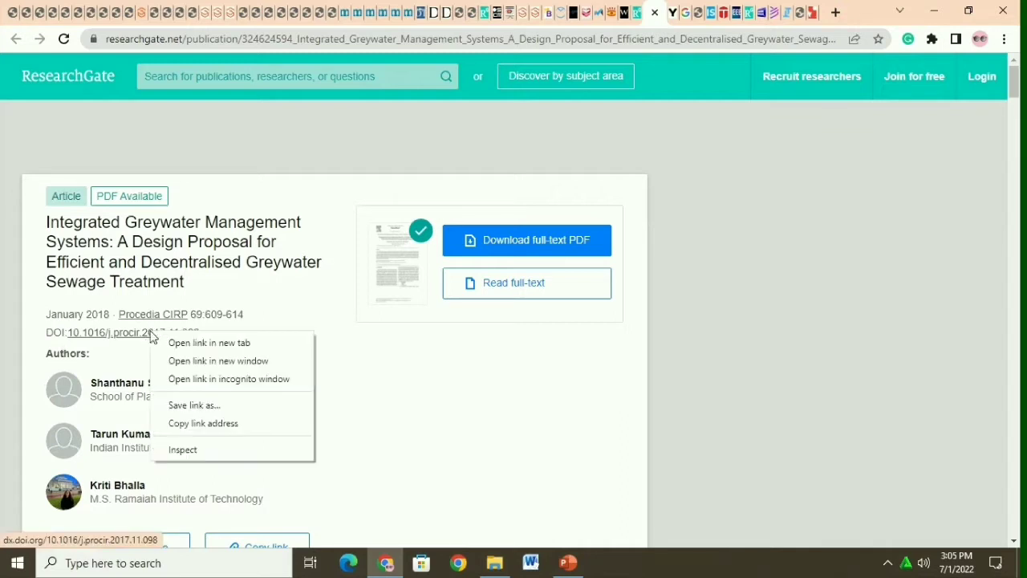
click(195, 425)
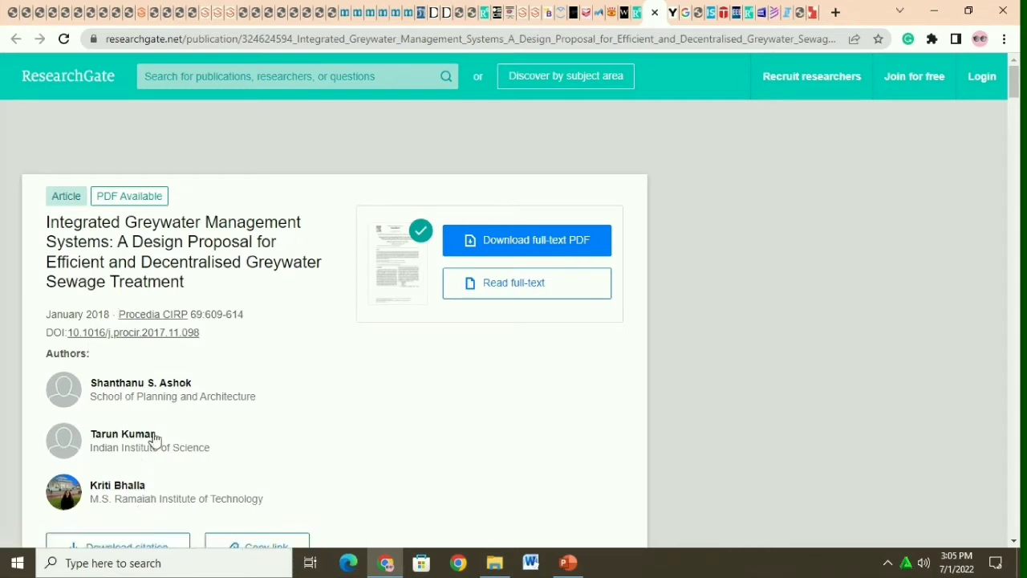
click(143, 12)
right_click(447, 380)
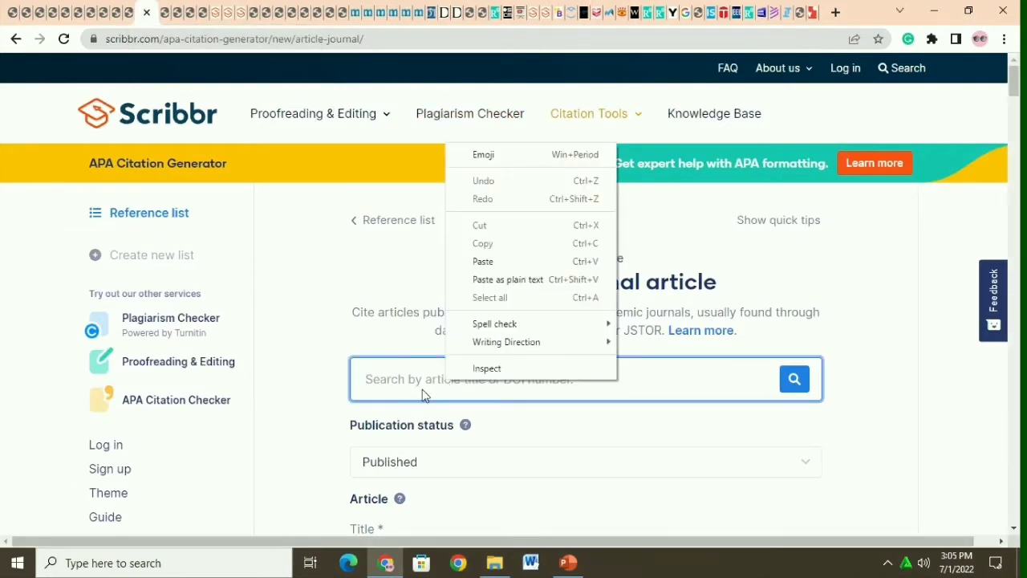
click(488, 390)
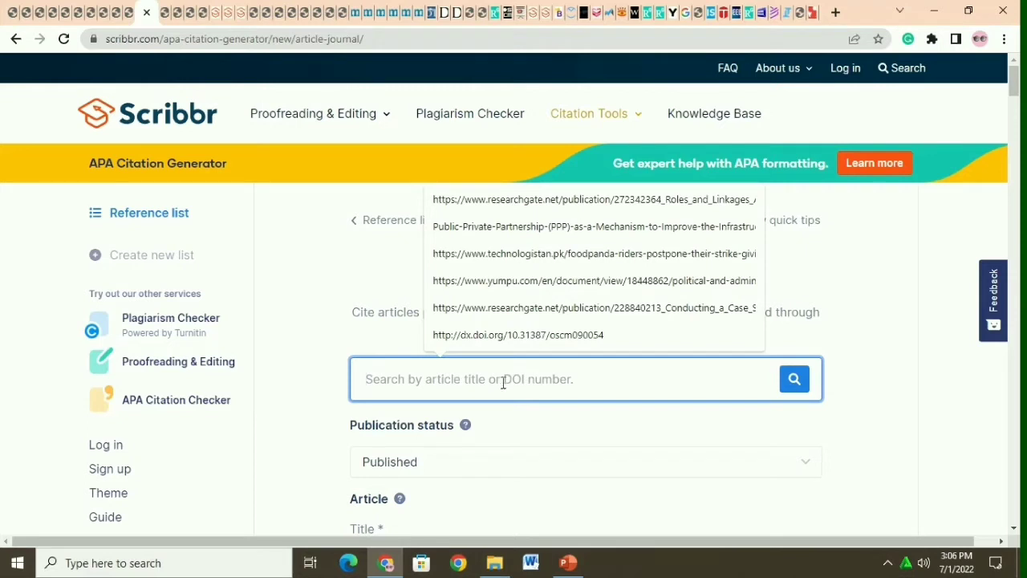
right_click(503, 383)
click(544, 261)
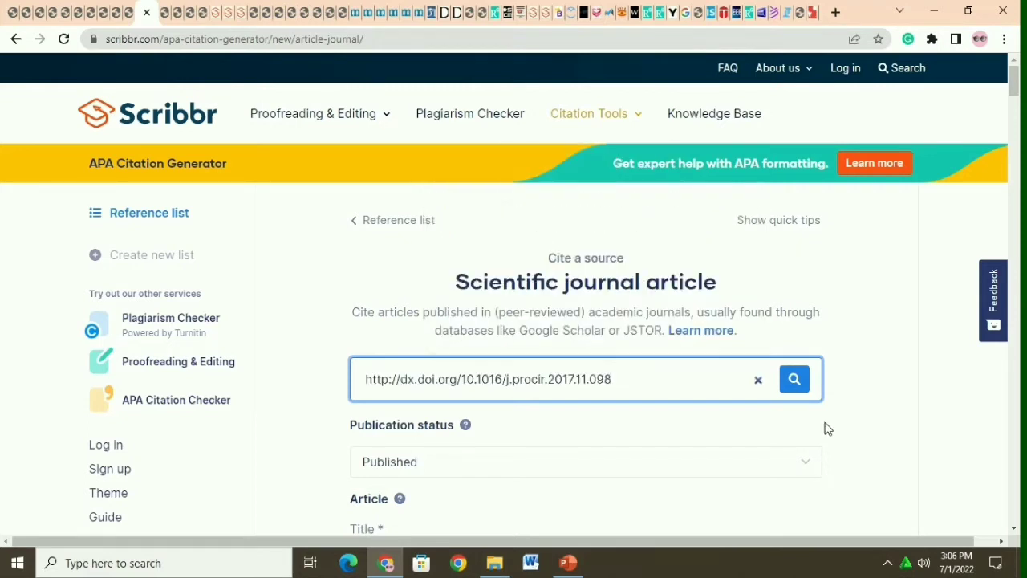
click(794, 382)
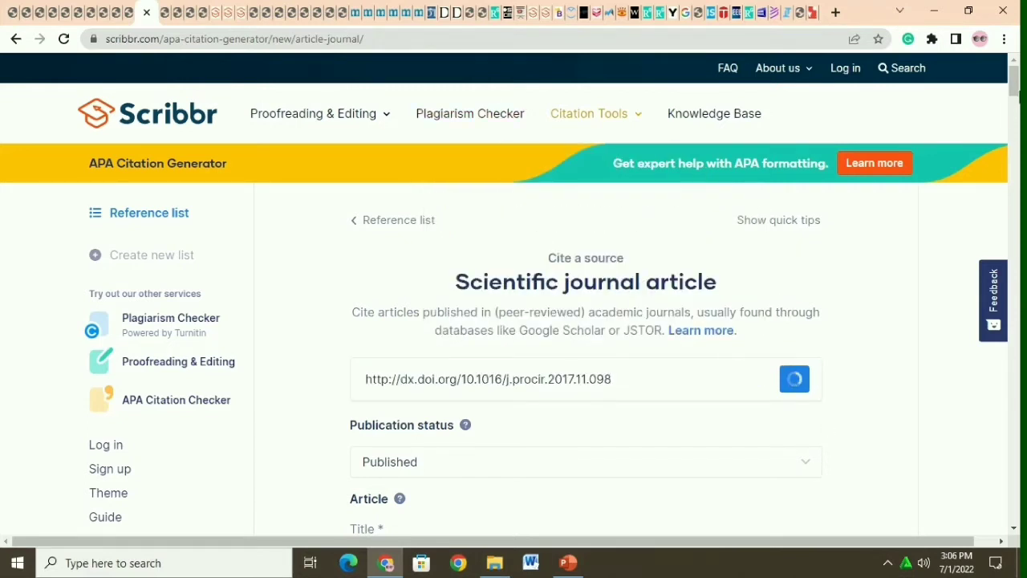
scroll(571, 329, down, 3)
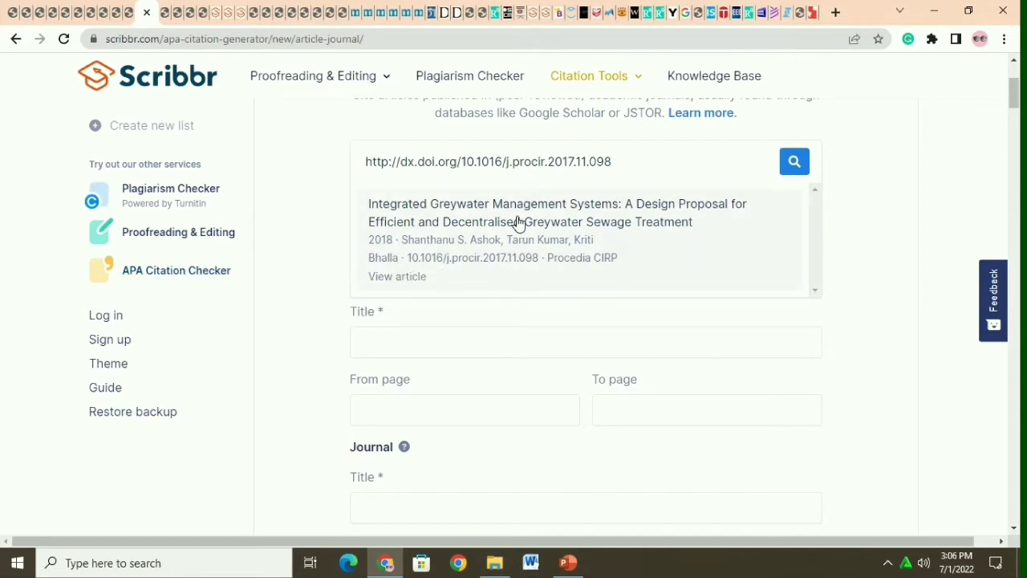
- Select the found greywater article, switch its identifier to URL and back to DOI, leave that field empty, and cite the source
click(542, 228)
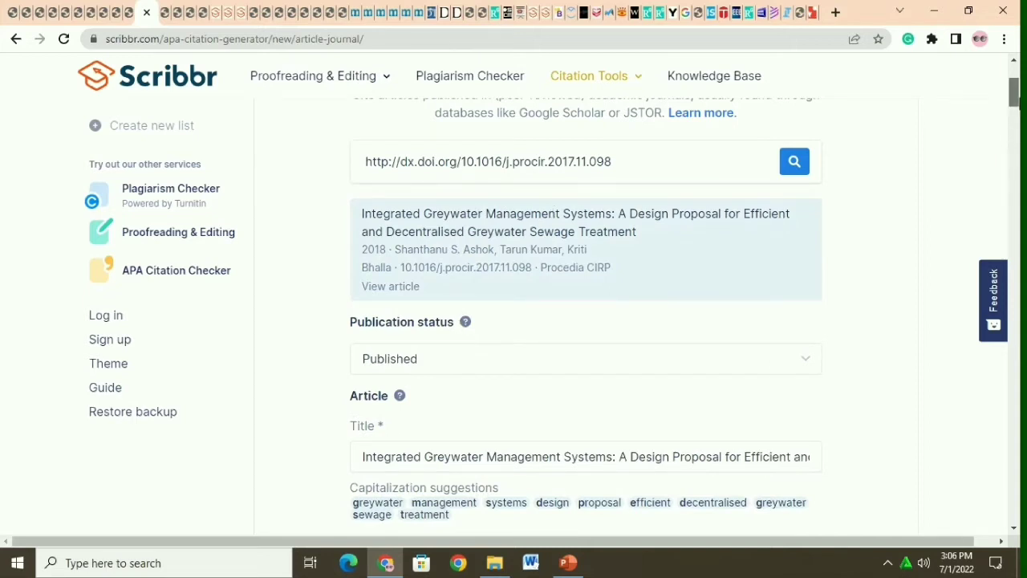
scroll(787, 128, down, 2)
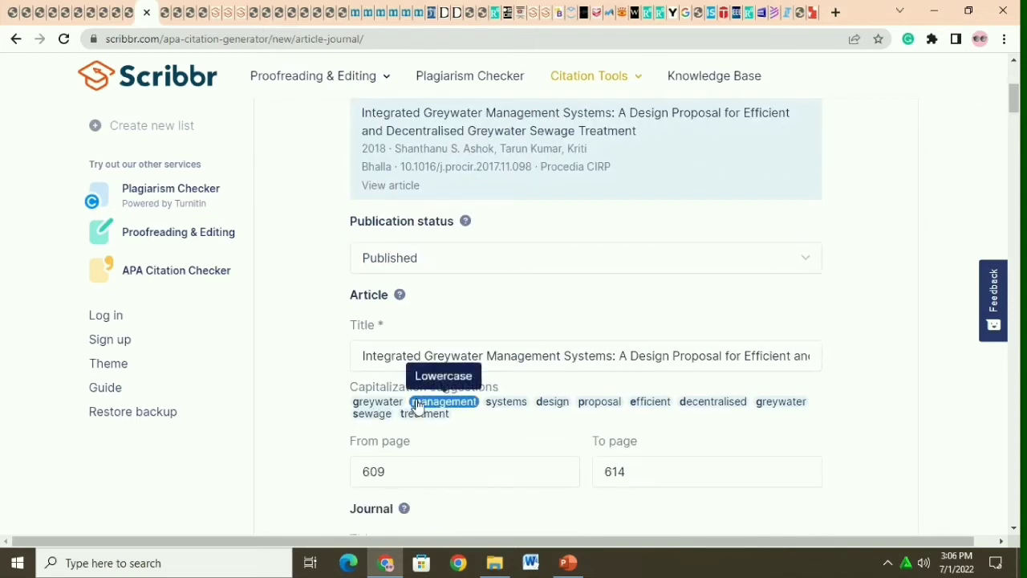
drag(1016, 98, 1017, 150)
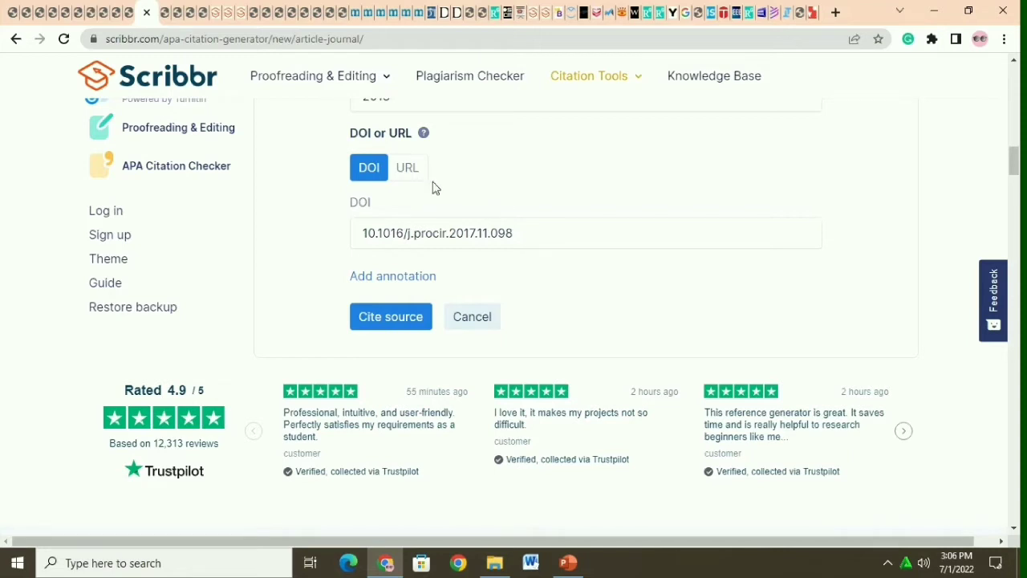
click(407, 170)
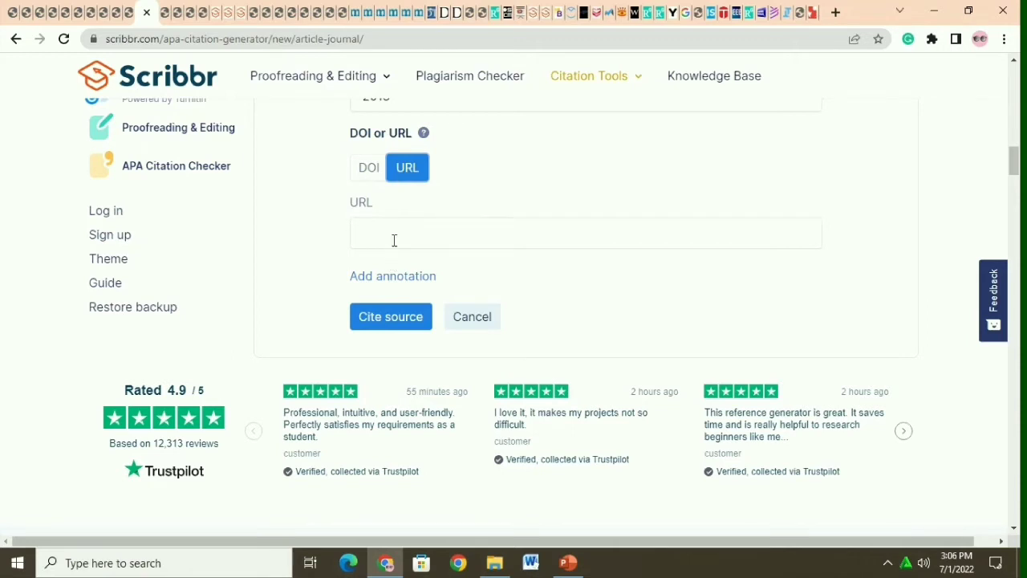
click(368, 170)
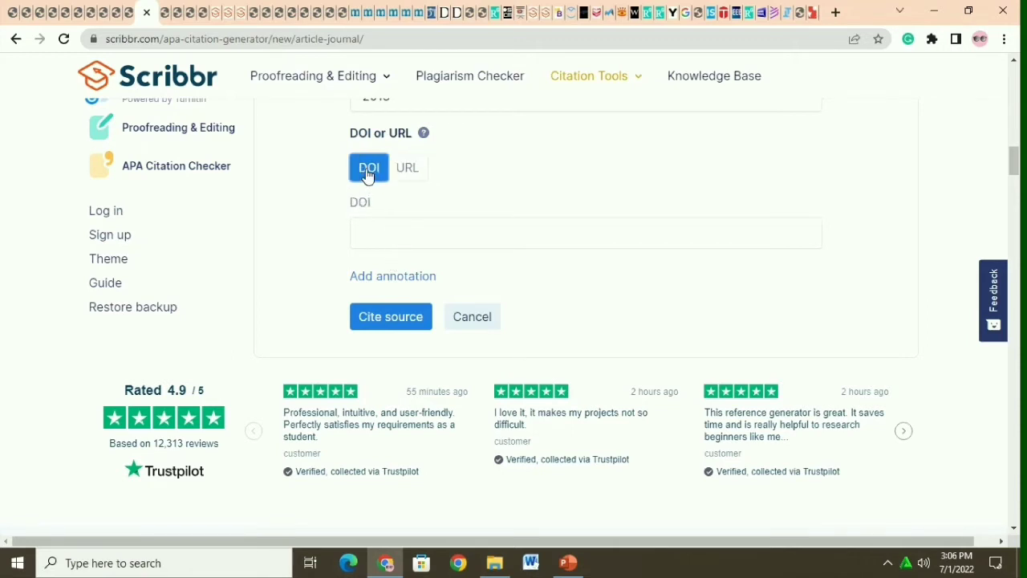
click(368, 233)
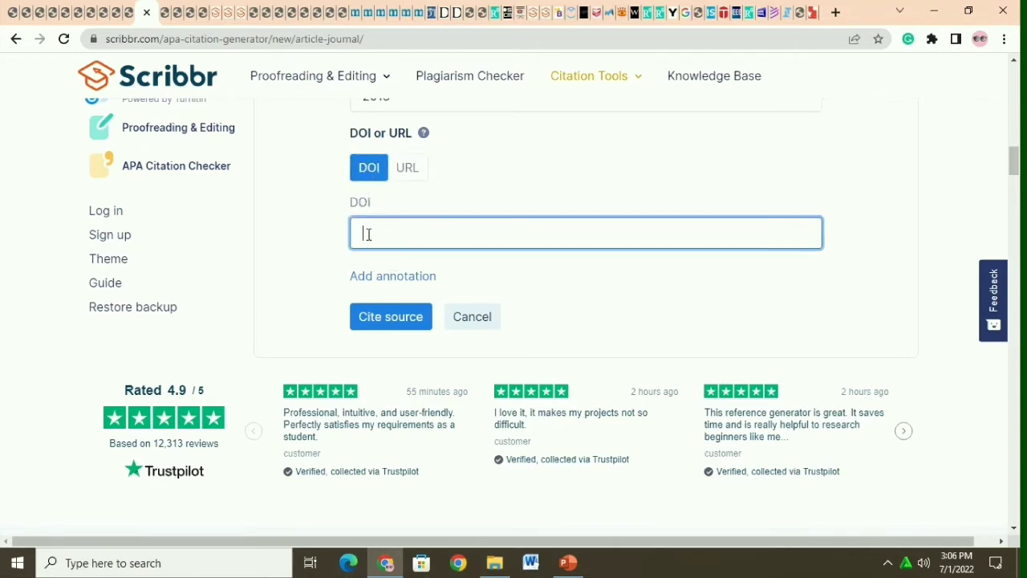
click(410, 321)
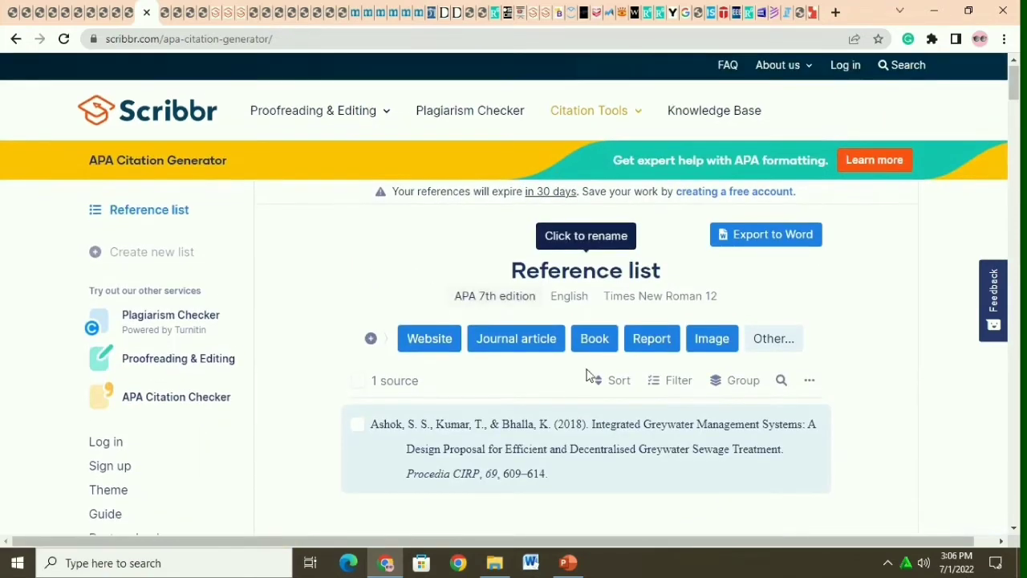
- Examine the in-text citation forms for the greywater article and return to the reference list
scroll(607, 328, down, 2)
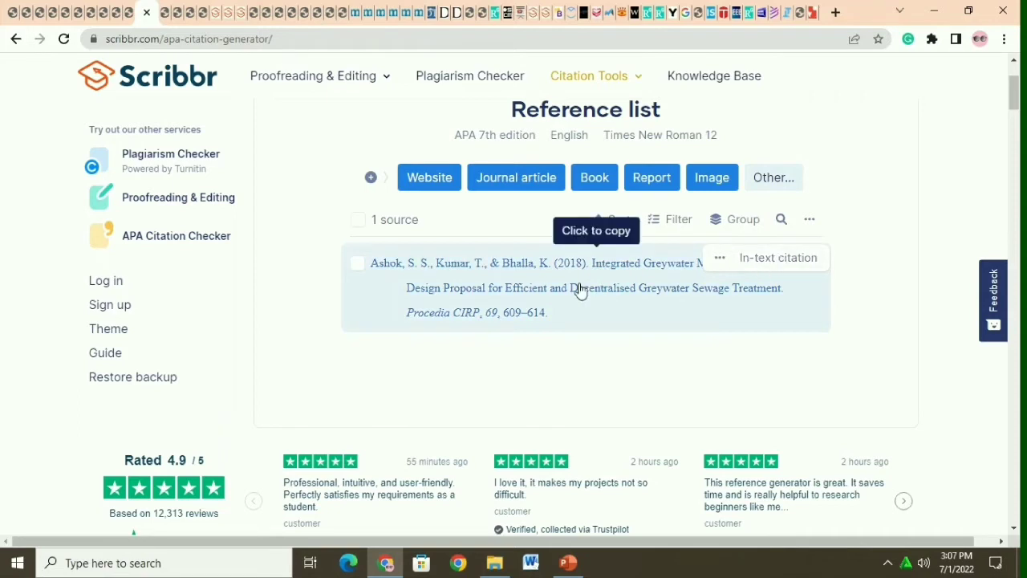
click(770, 258)
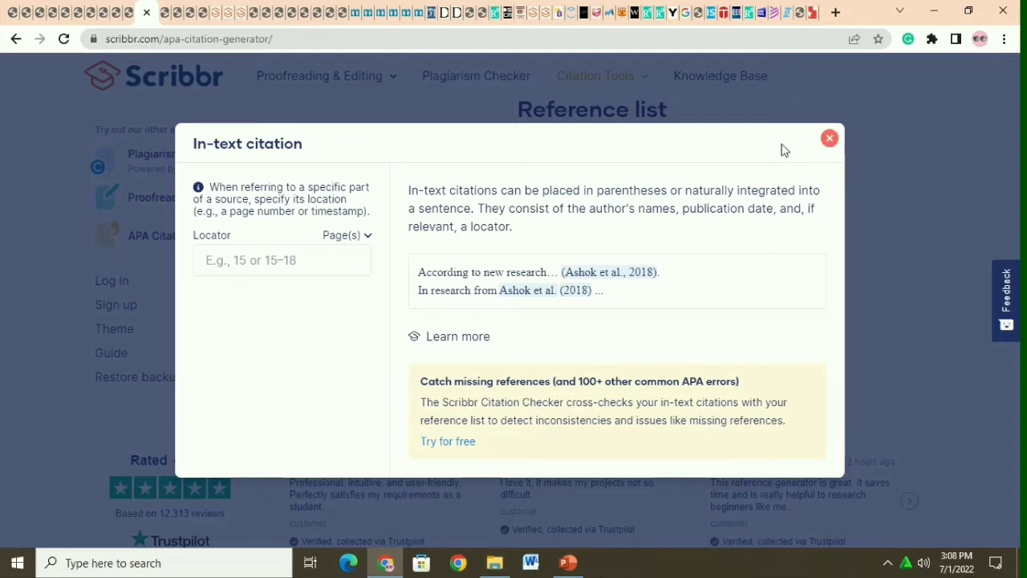
click(829, 138)
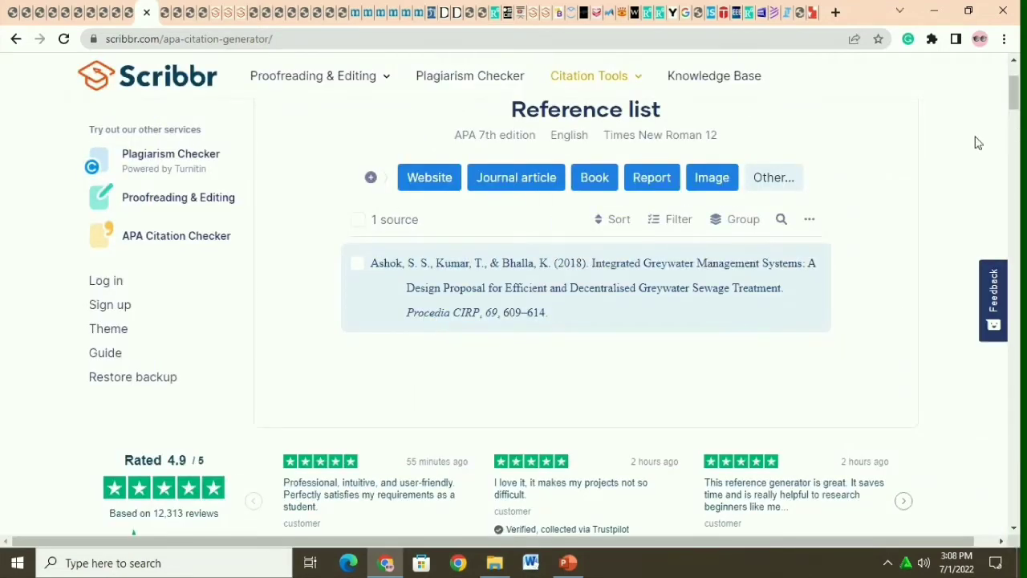
scroll(993, 117, up, 2)
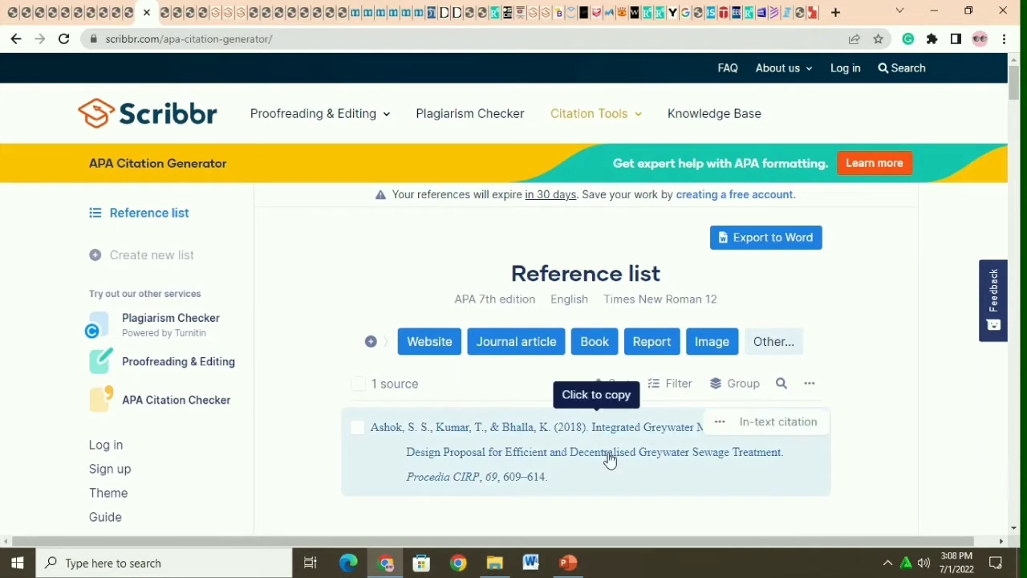
- Copy the DOI link address of the article Conducting a Case Study in Supply Management on ResearchGate
click(496, 13)
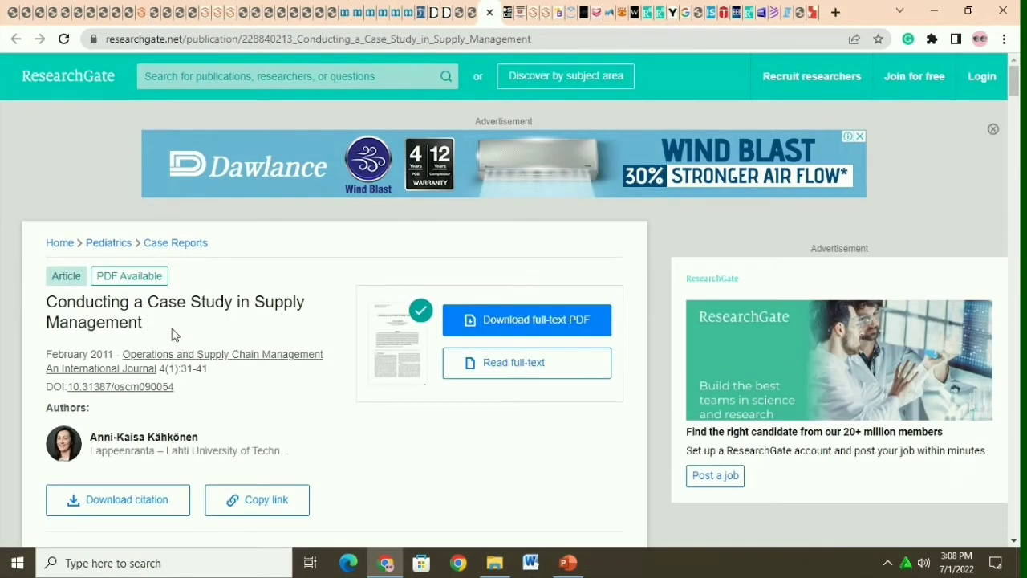
right_click(94, 383)
click(162, 474)
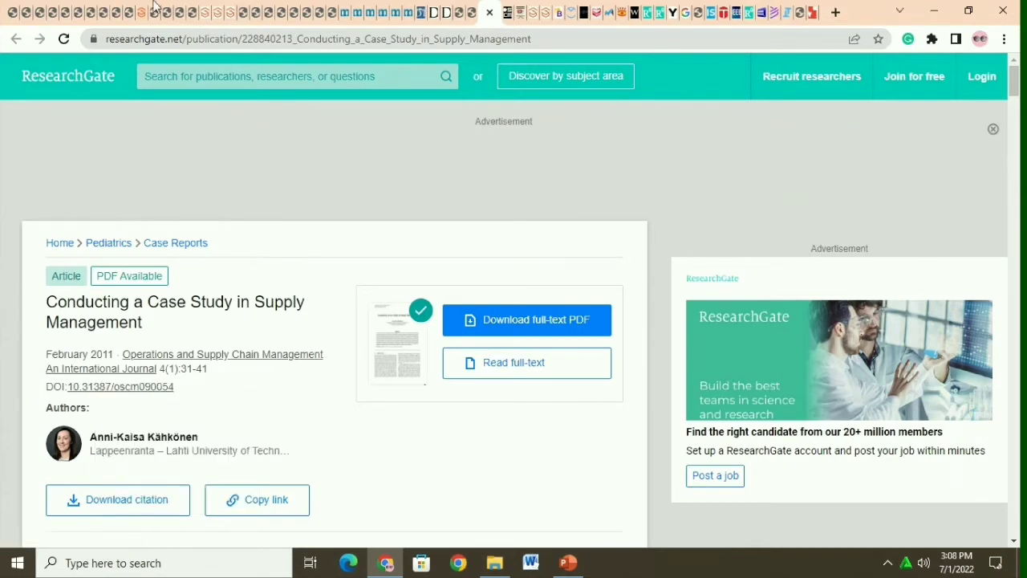
click(142, 13)
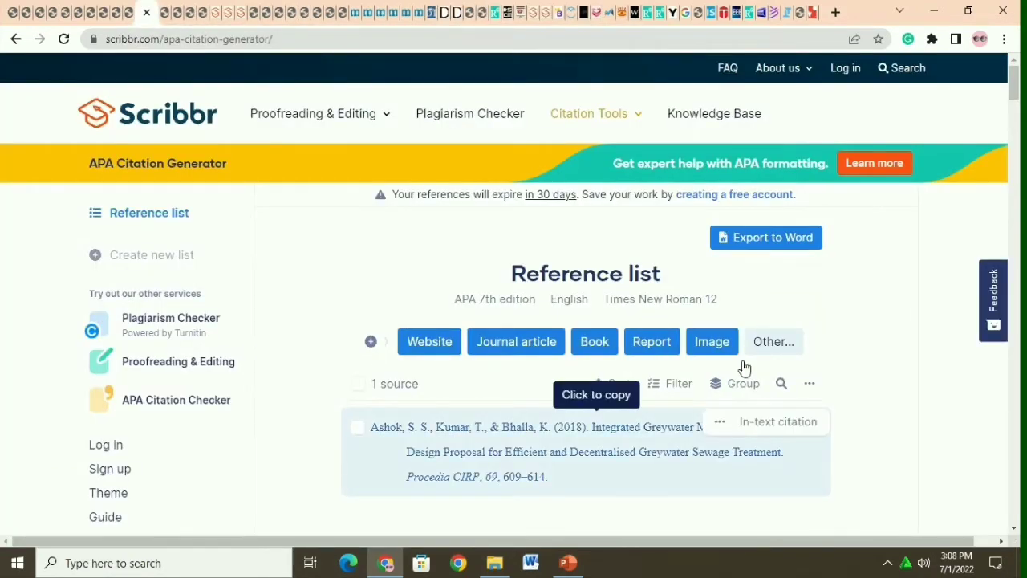
click(505, 354)
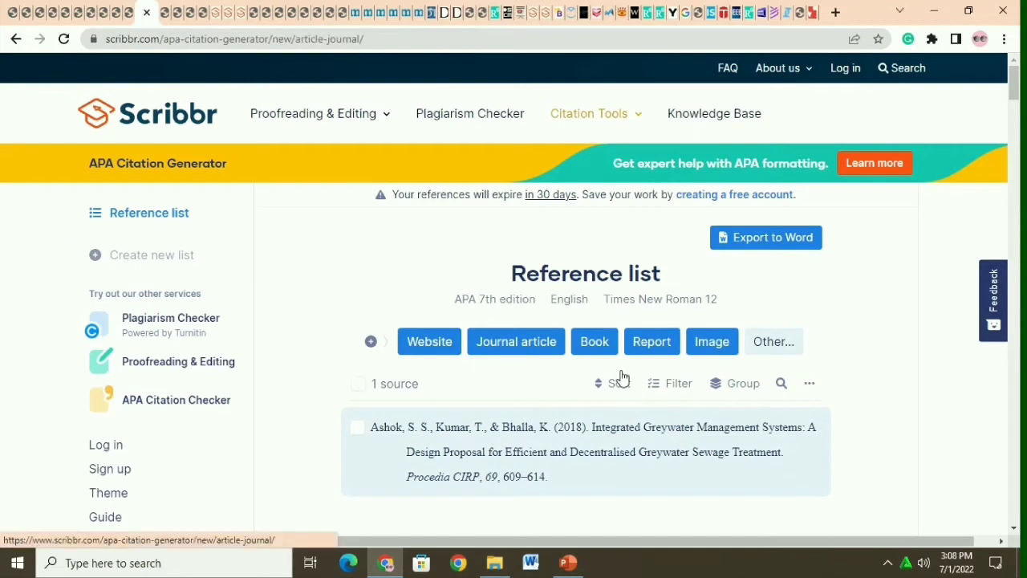
right_click(429, 390)
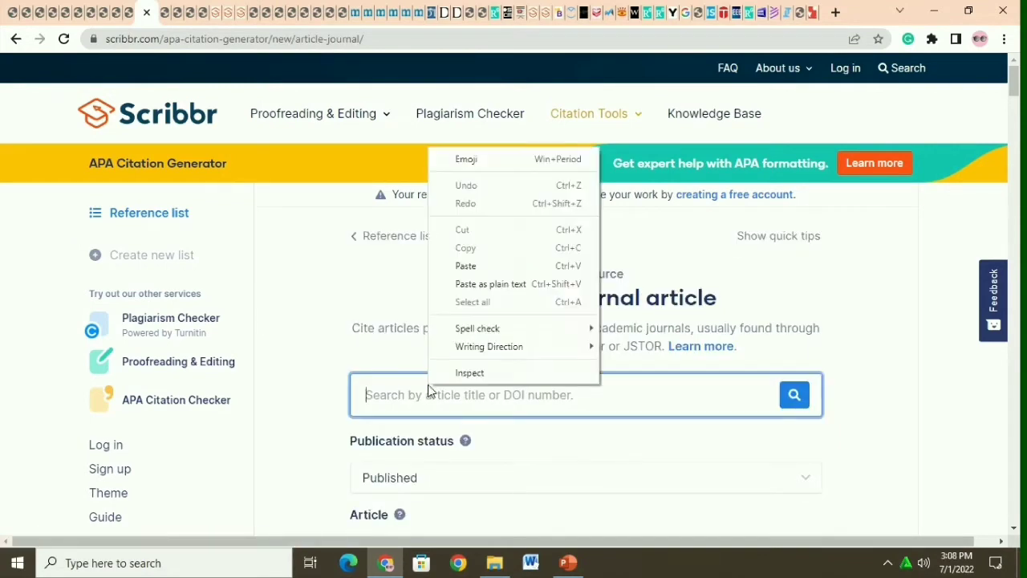
click(464, 267)
scroll(843, 243, down, 2)
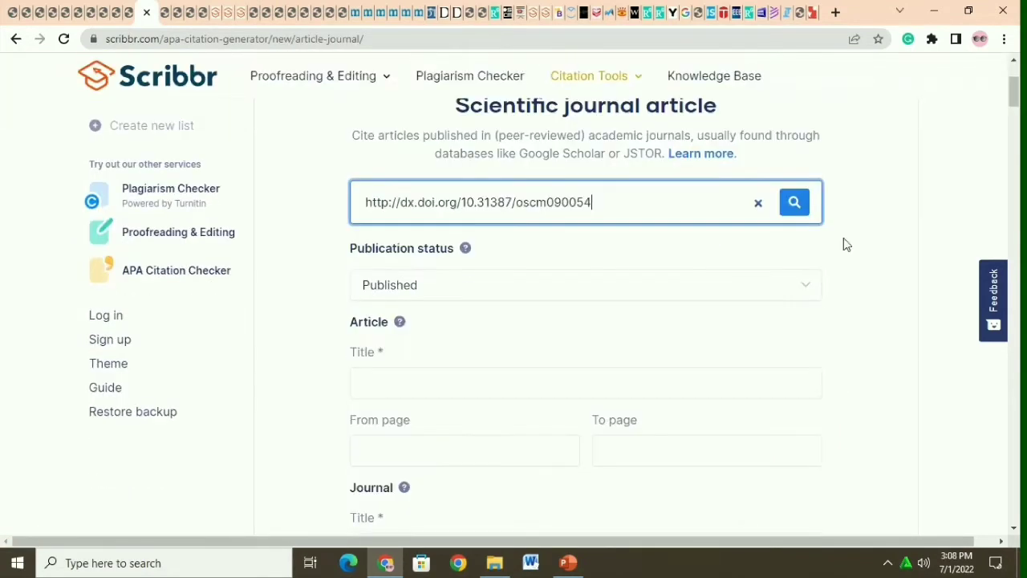
click(794, 202)
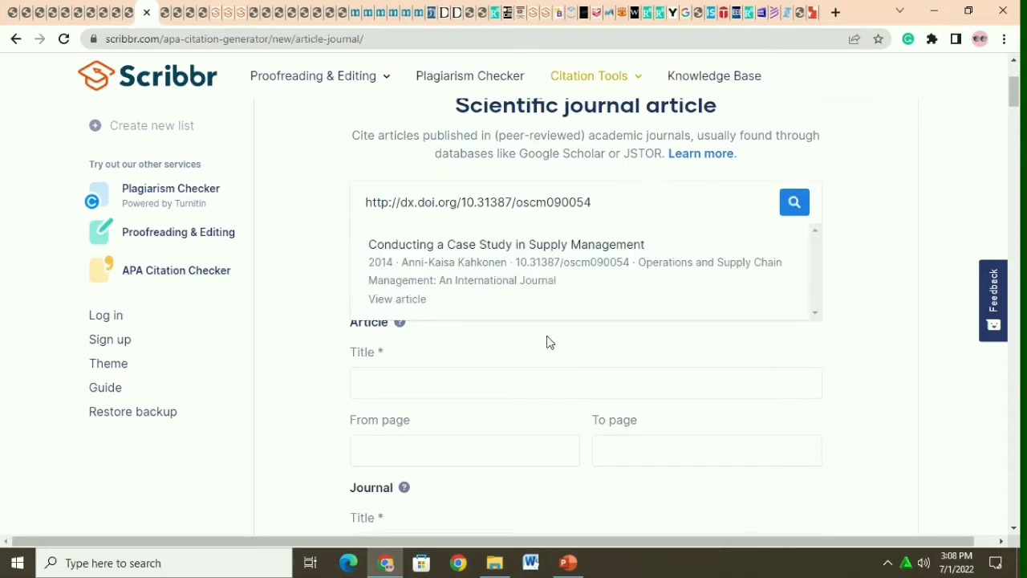
- Fill the form with the found supply management article, review its details, and cite the source
click(468, 282)
scroll(536, 106, down, 3)
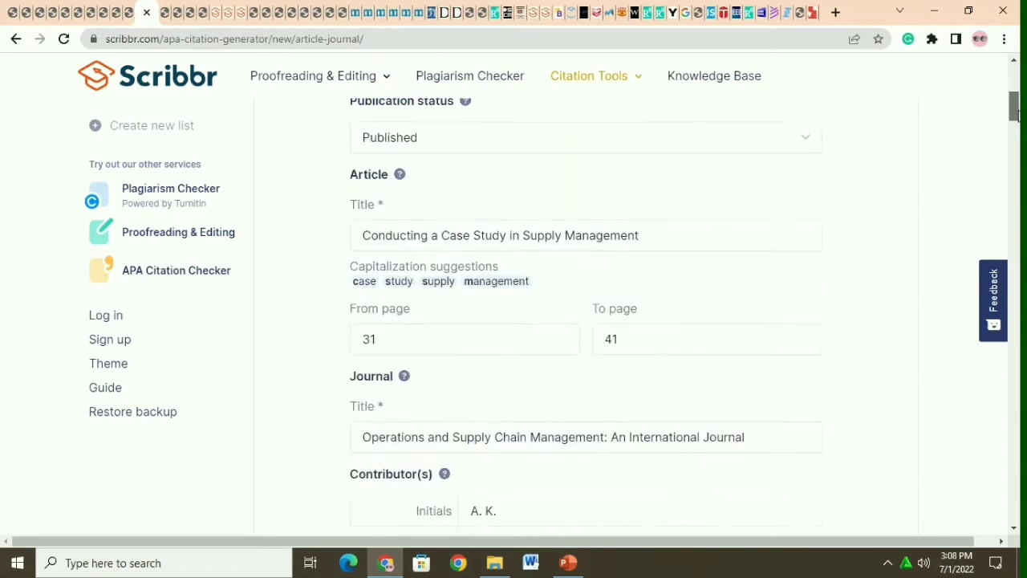
scroll(1017, 136, down, 1)
mouse_move(1018, 143)
mouse_down()
mouse_move(1017, 169)
mouse_move(1018, 152)
mouse_up()
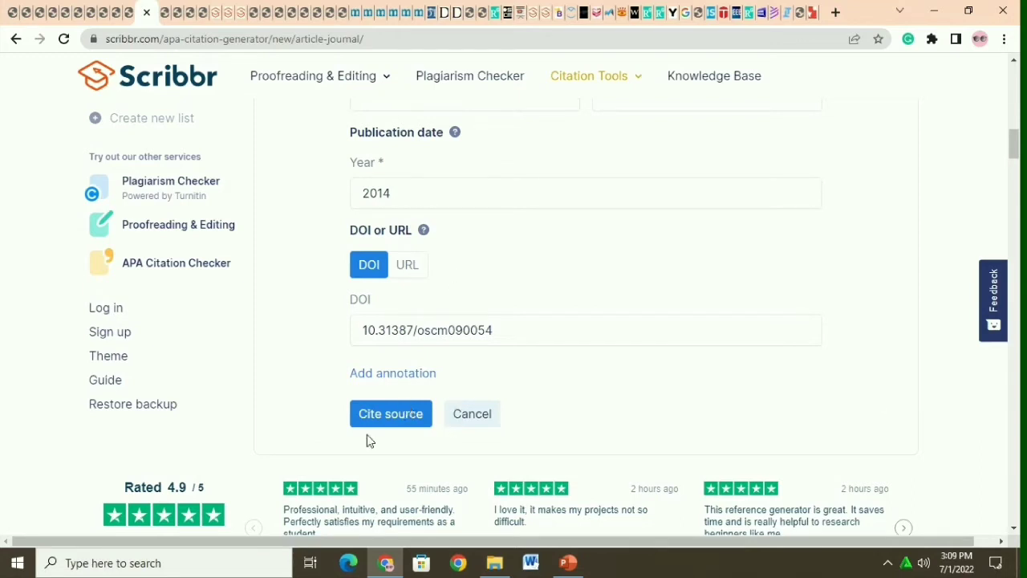
click(388, 419)
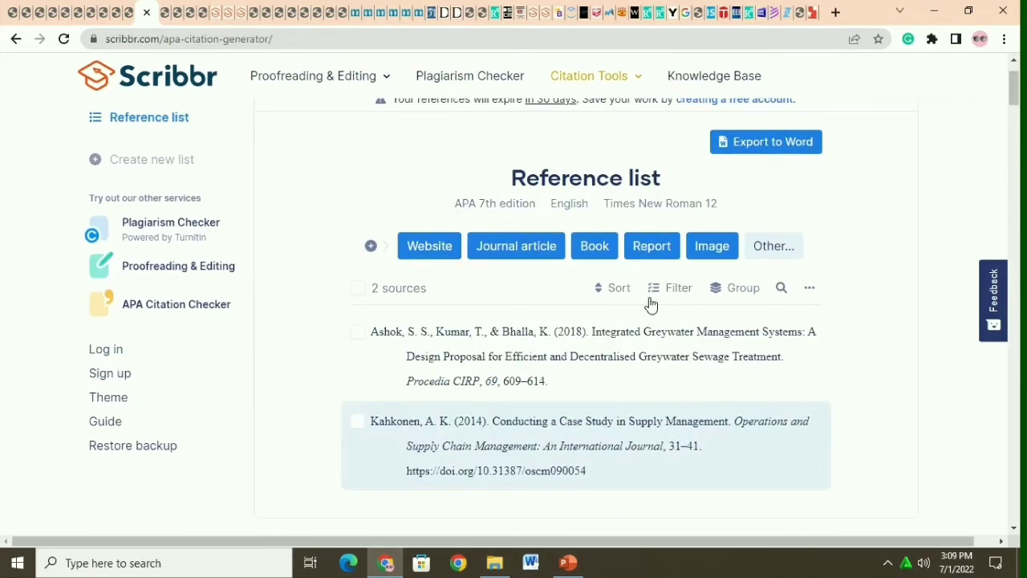
- Compare the new supply management reference with the article's details on its ResearchGate page
scroll(561, 301, down, 2)
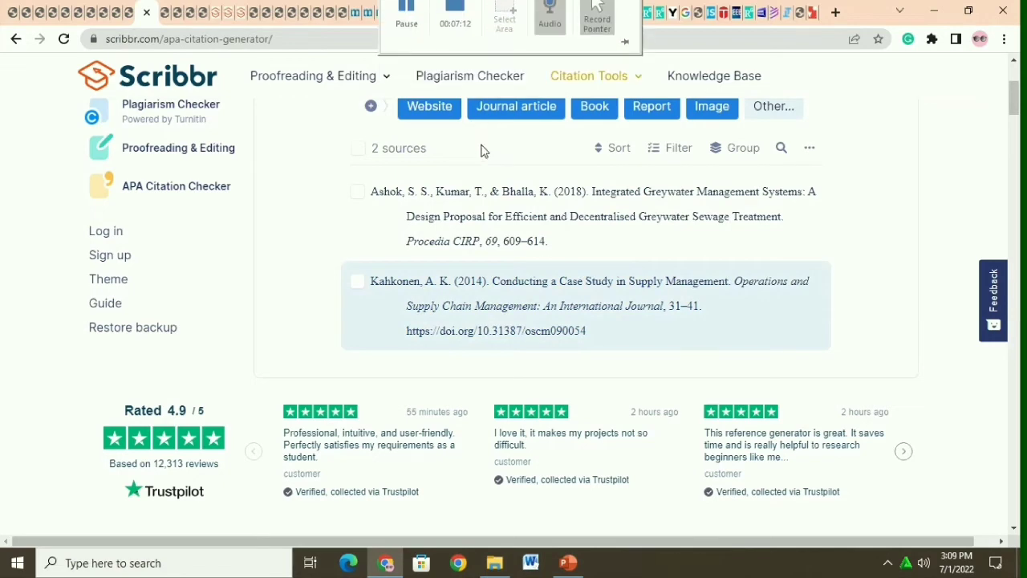
click(494, 13)
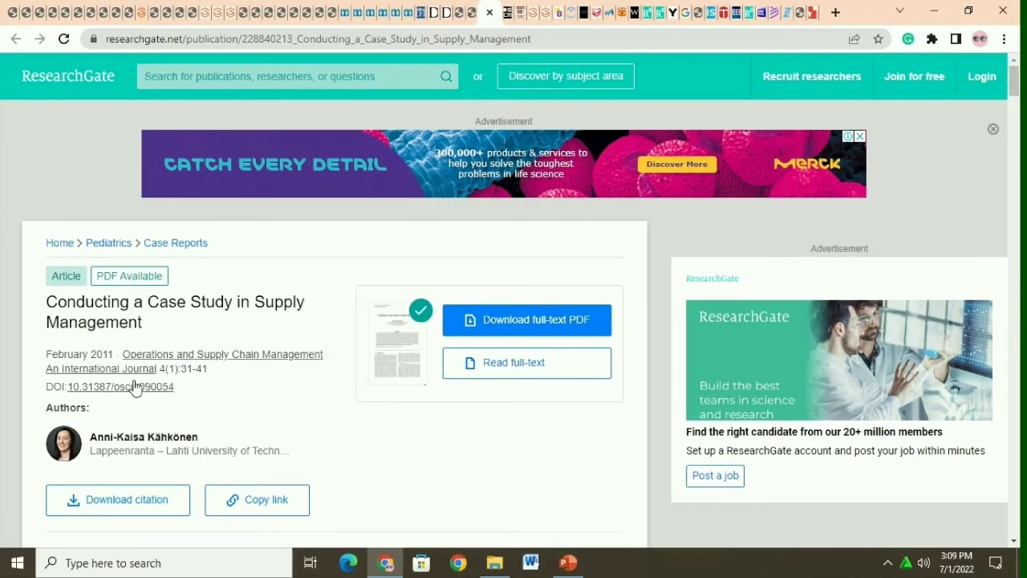
click(138, 12)
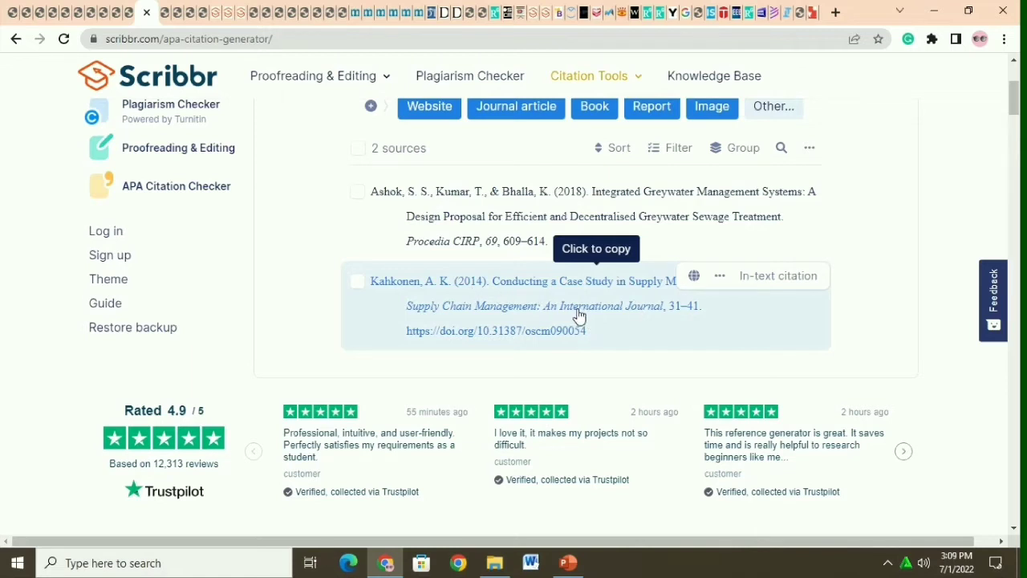
- Examine the in-text citation forms for the supply management article and return to the reference list
click(791, 285)
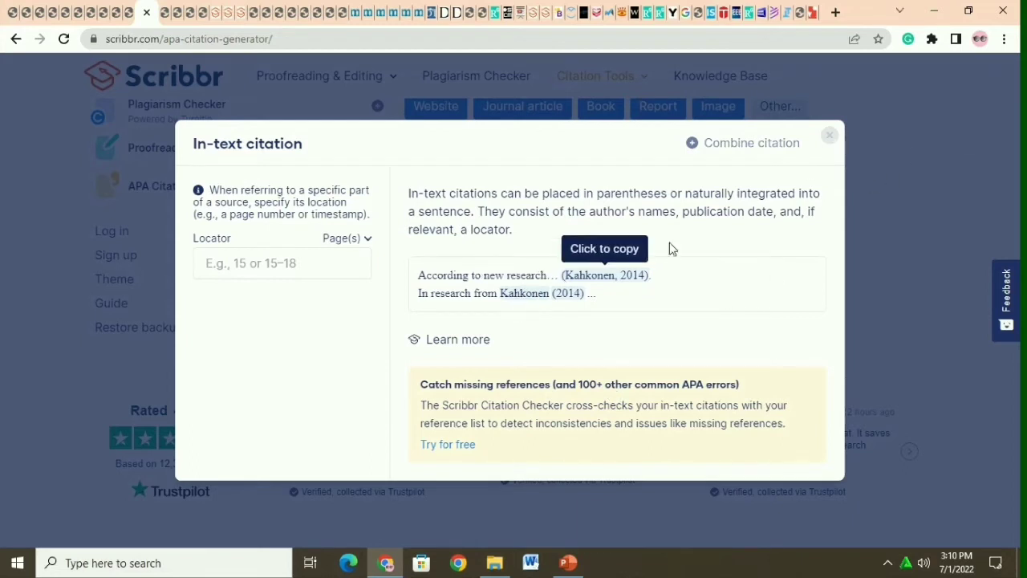
click(828, 138)
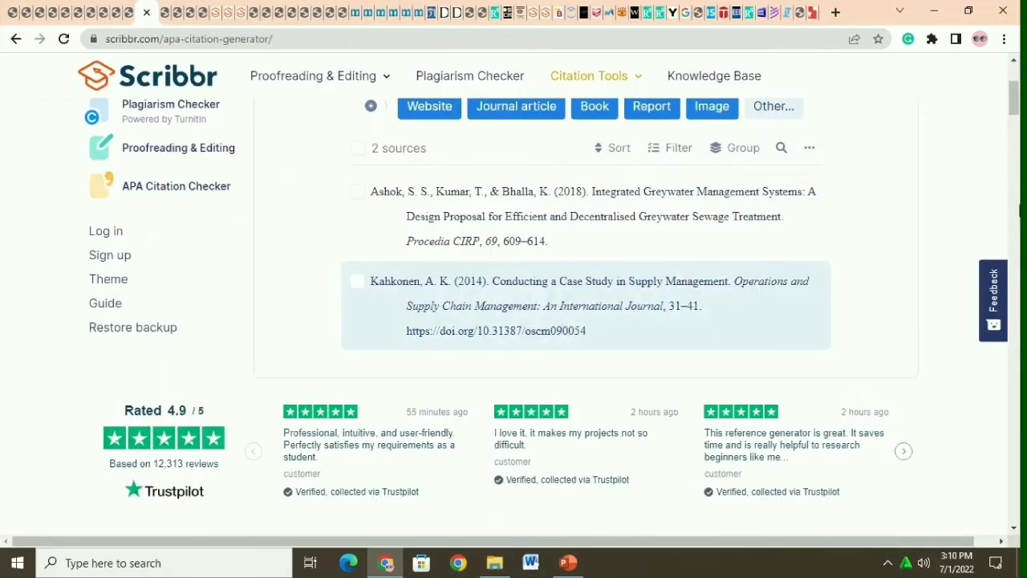
scroll(562, 321, up, 2)
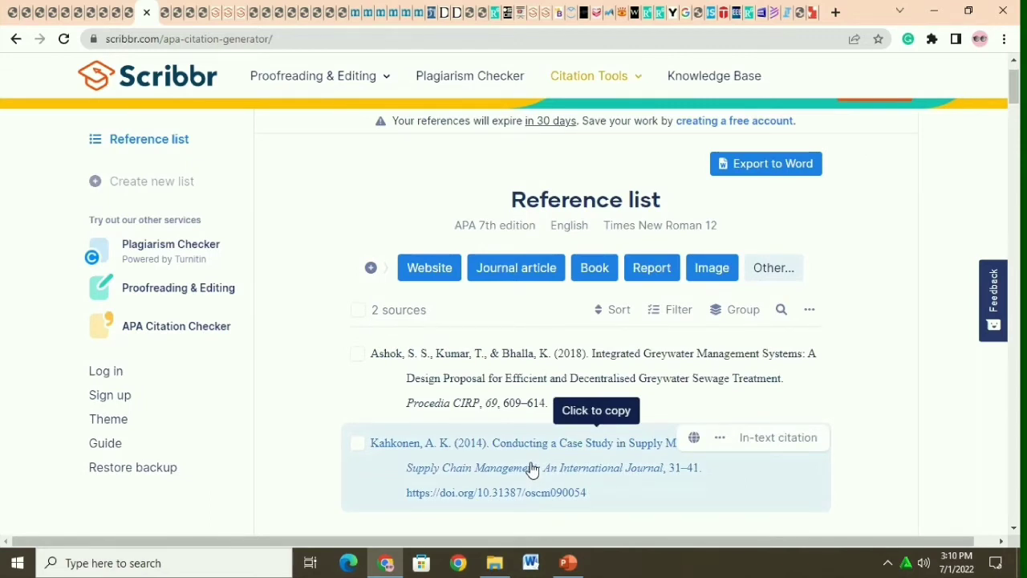
- Open the Image citation form, glance at the PlanetWare France in Pictures page, and review the form's fields
click(724, 276)
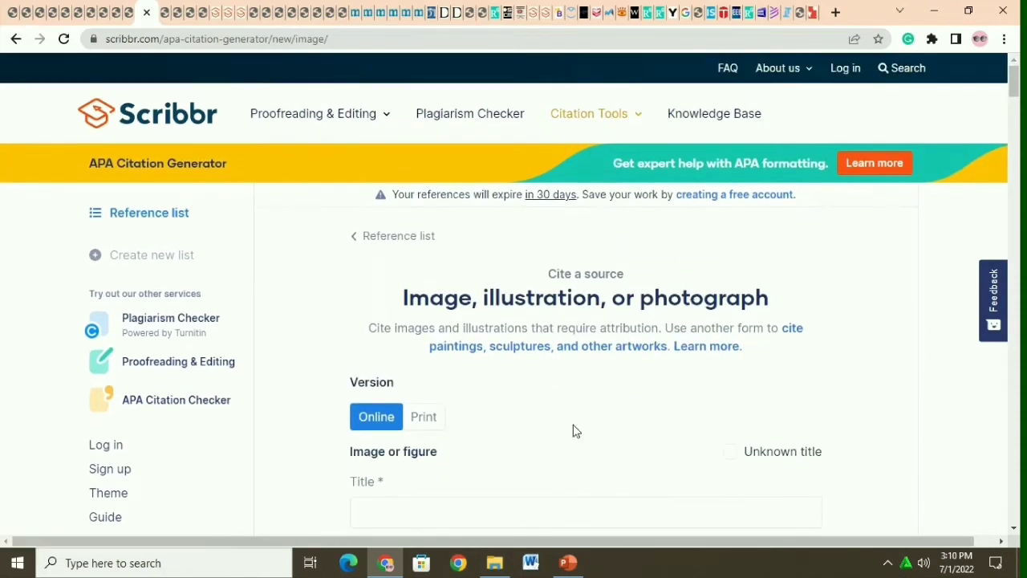
scroll(335, 296, down, 2)
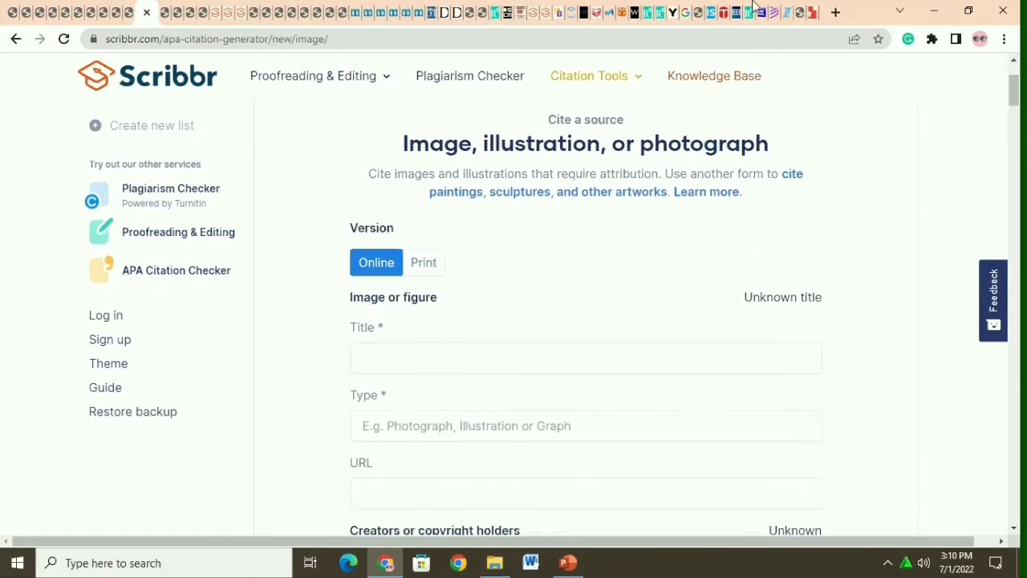
click(811, 12)
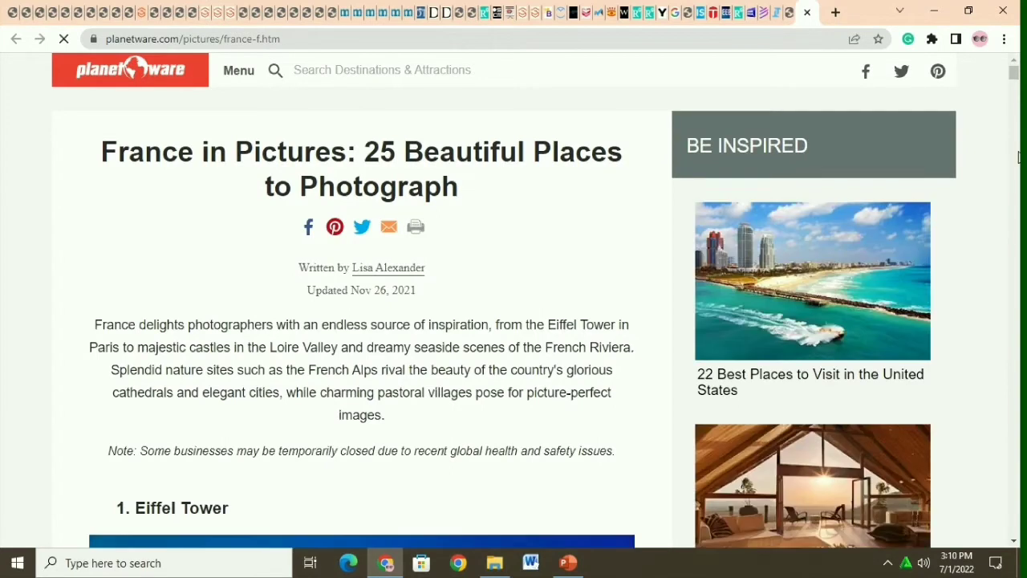
click(132, 13)
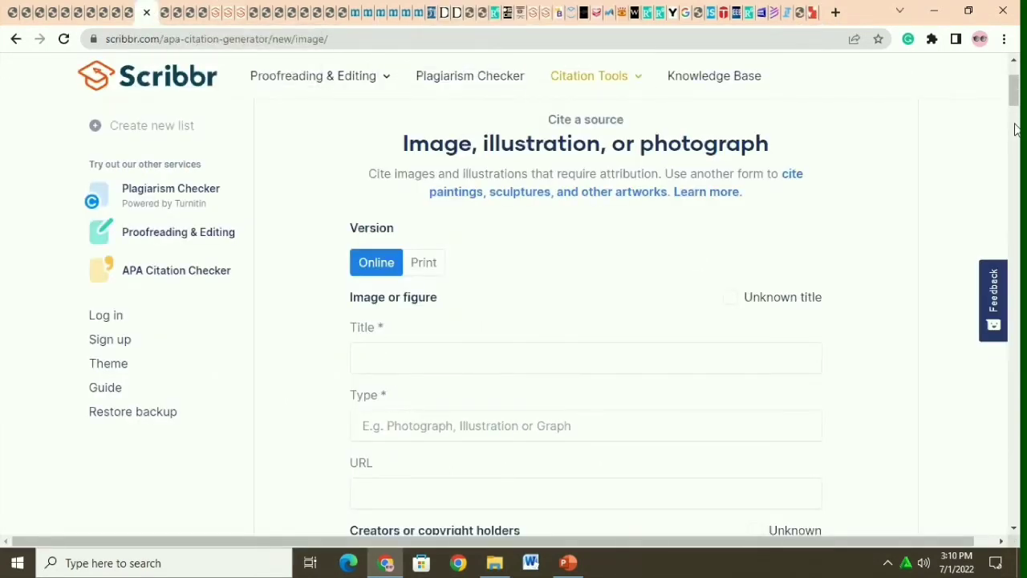
drag(1014, 91, 1014, 98)
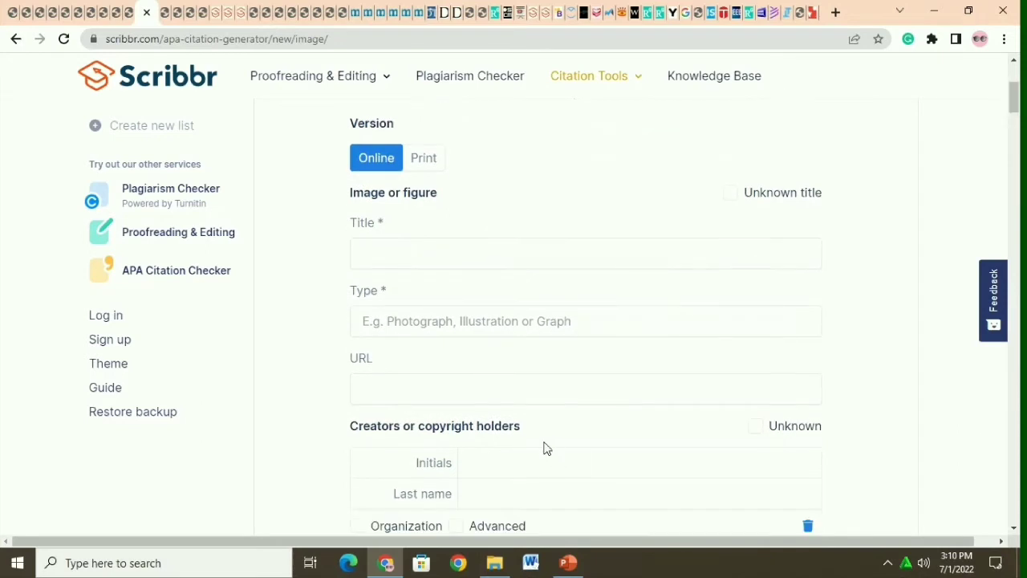
- Copy the caption "Eiffel Tower at sunrise" from the PlanetWare France in Pictures page into the image form's Title field
click(388, 263)
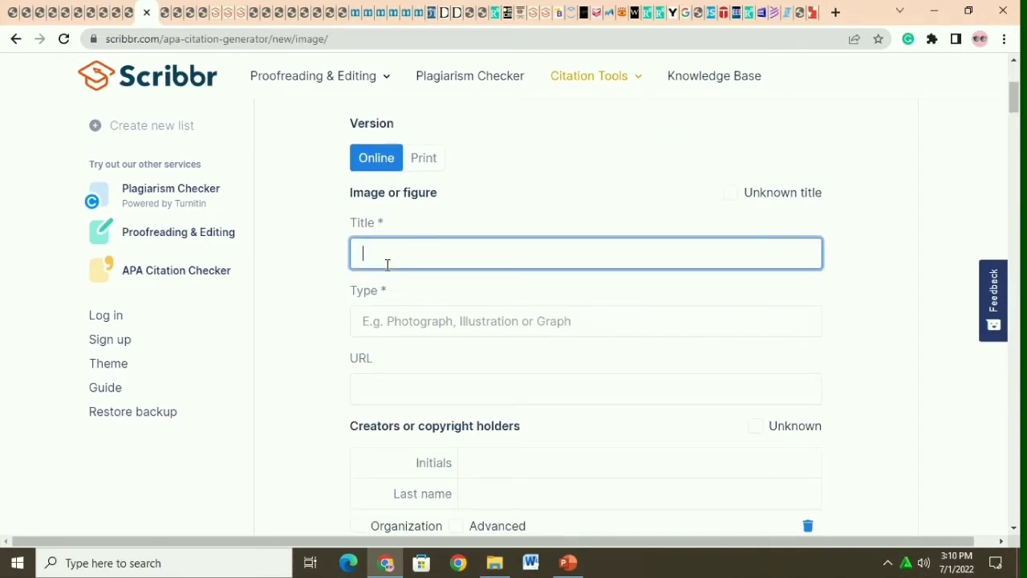
click(810, 12)
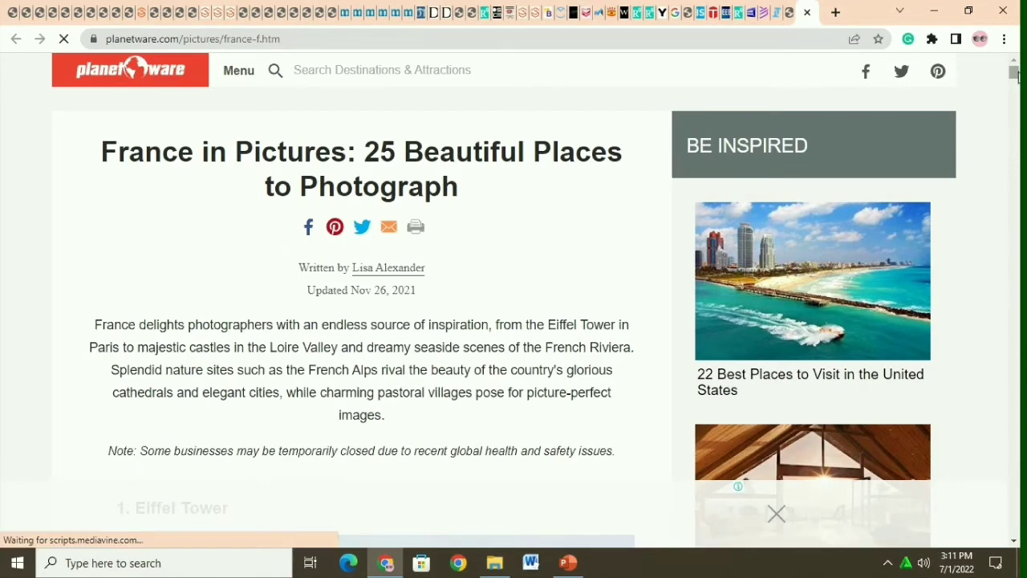
scroll(345, 201, down, 6)
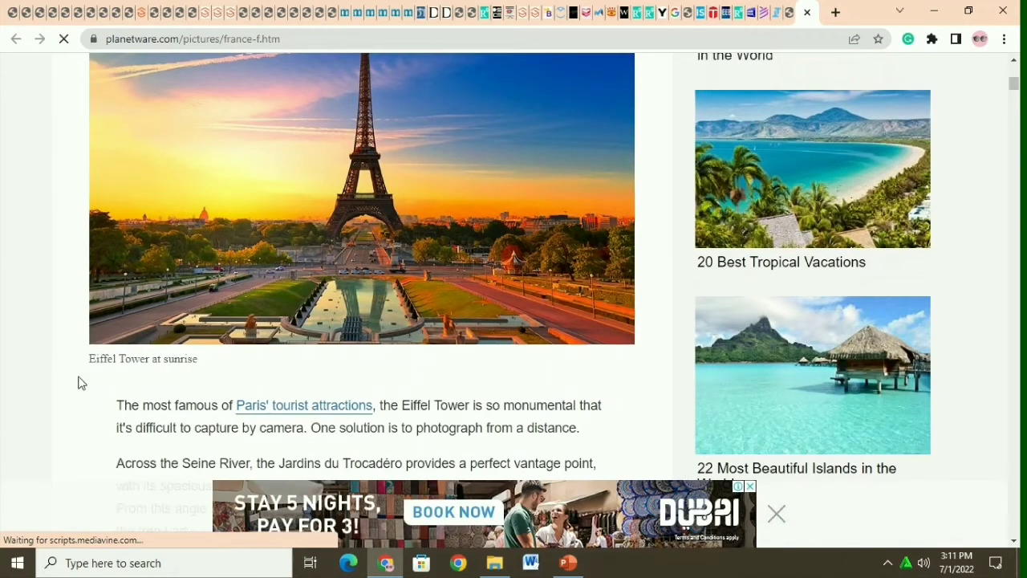
triple_click(110, 360)
right_click(120, 360)
click(131, 369)
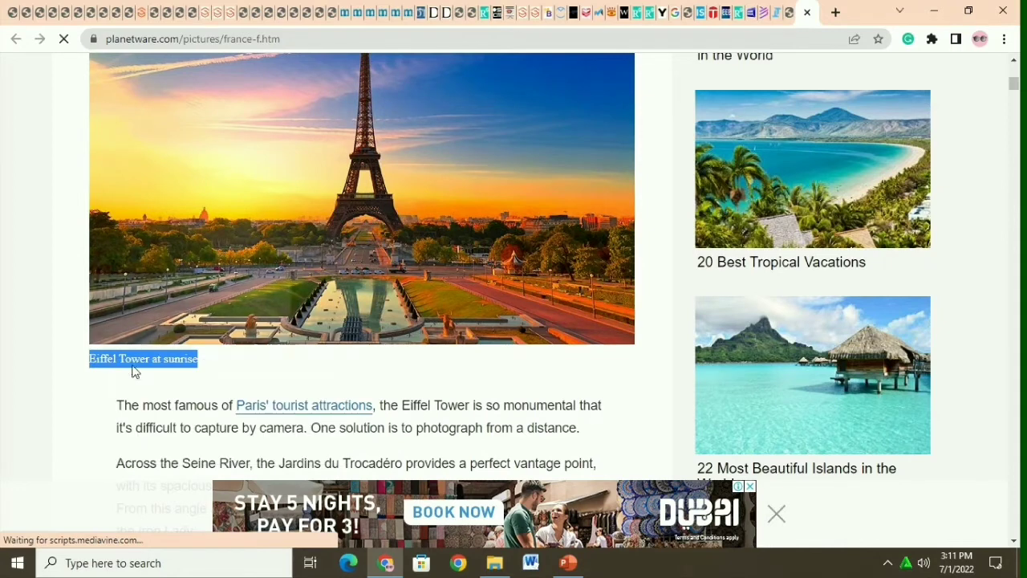
click(142, 8)
right_click(417, 253)
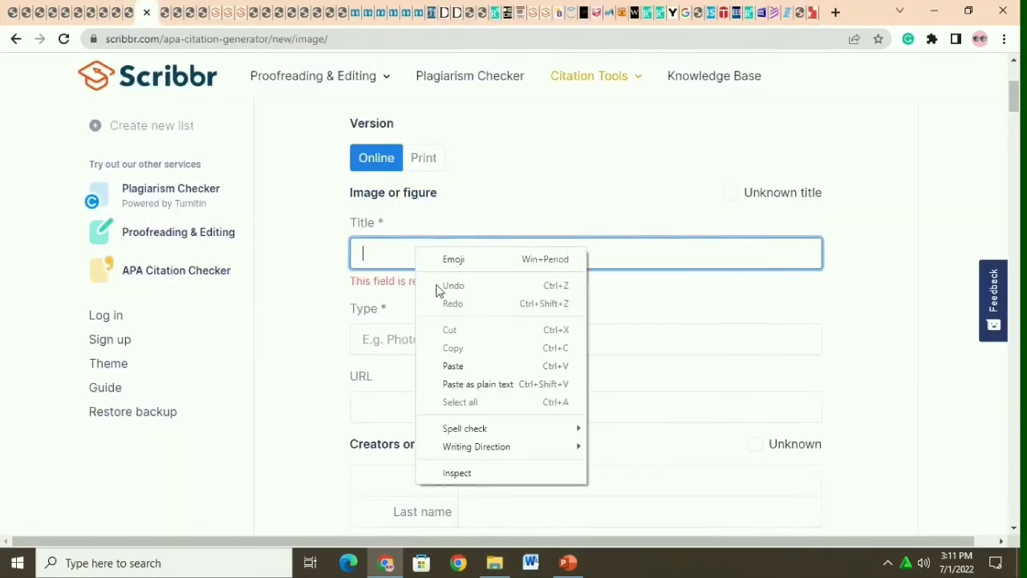
click(442, 367)
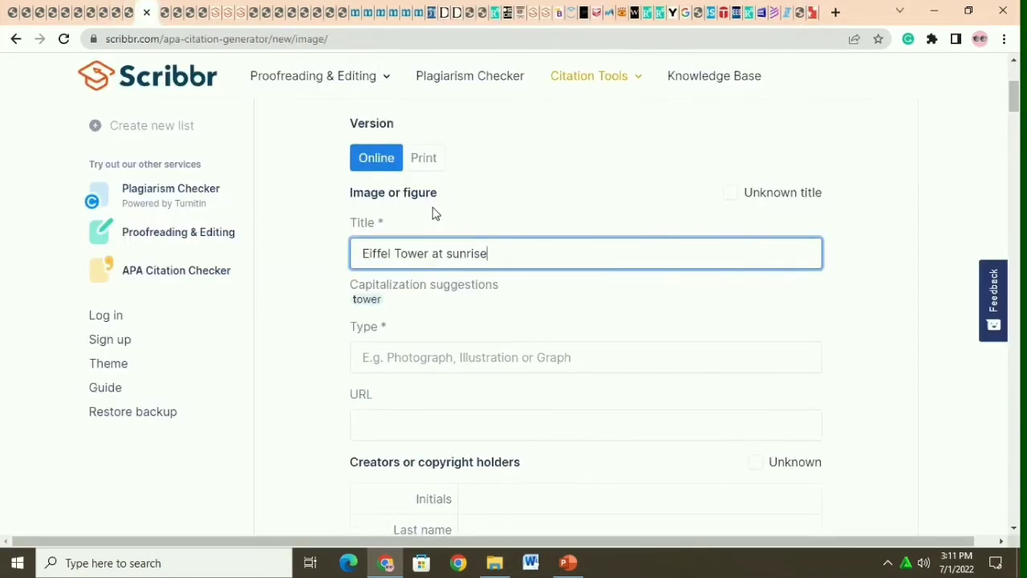
- Enter "photograph" as the image type in the citation form
click(434, 363)
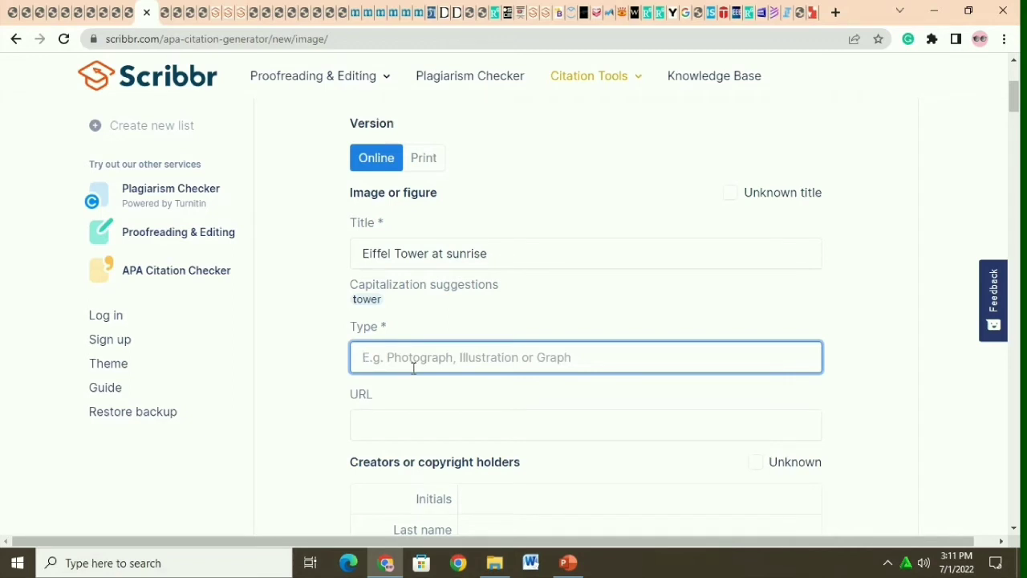
text(photograph)
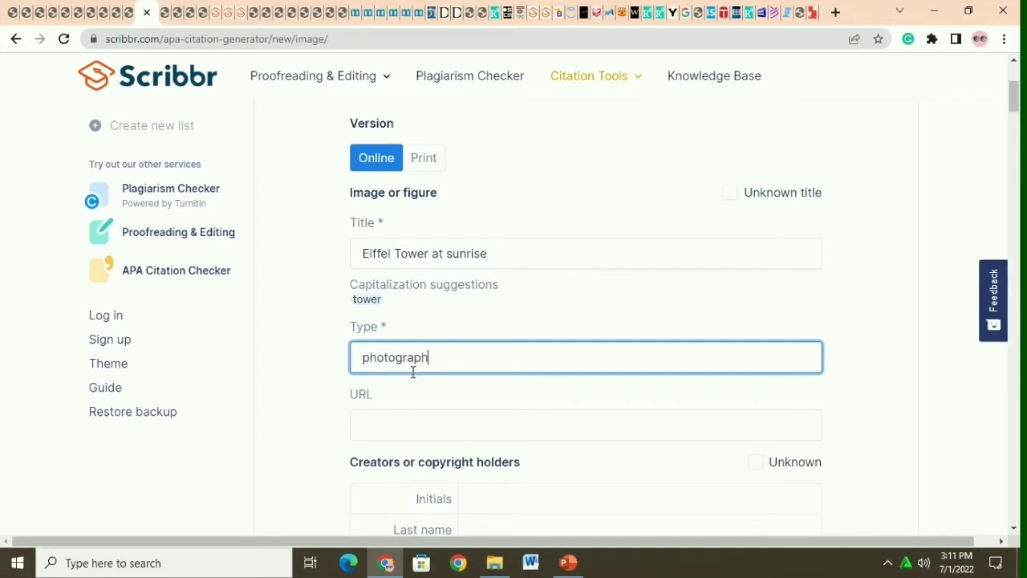
key(BackSpace)
key(BackSpace)
key(BackSpace)
key(BackSpace)
key(BackSpace)
key(BackSpace)
key(BackSpace)
key(BackSpace)
key(BackSpace)
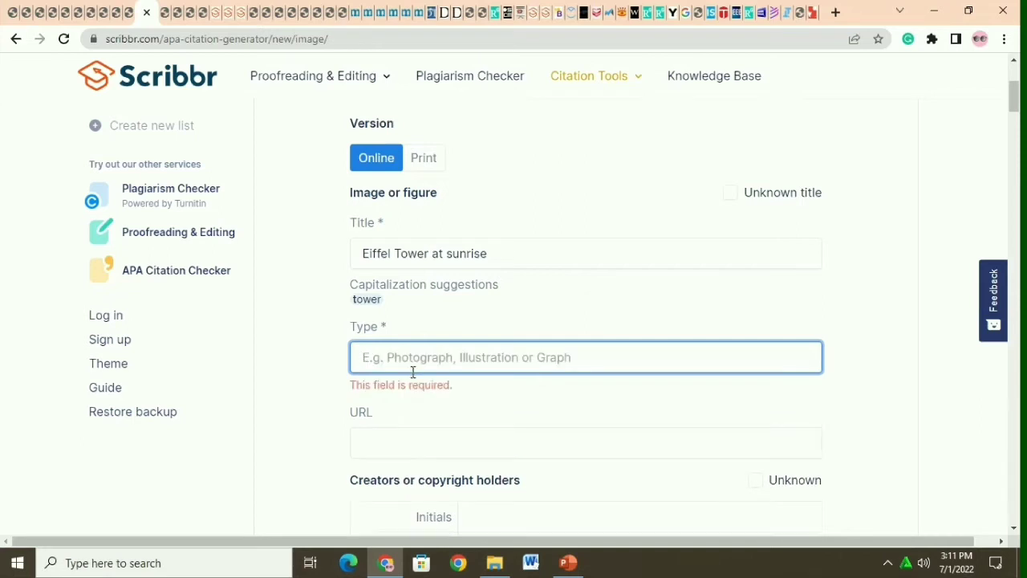
text(photograph)
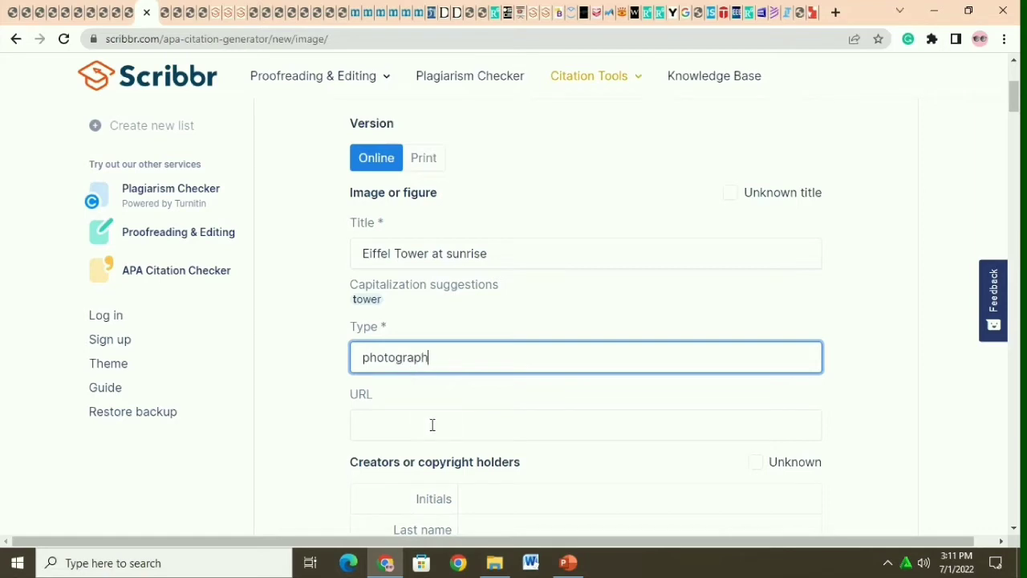
- Copy the PlanetWare page's web address into the image form's URL field
click(431, 424)
click(812, 12)
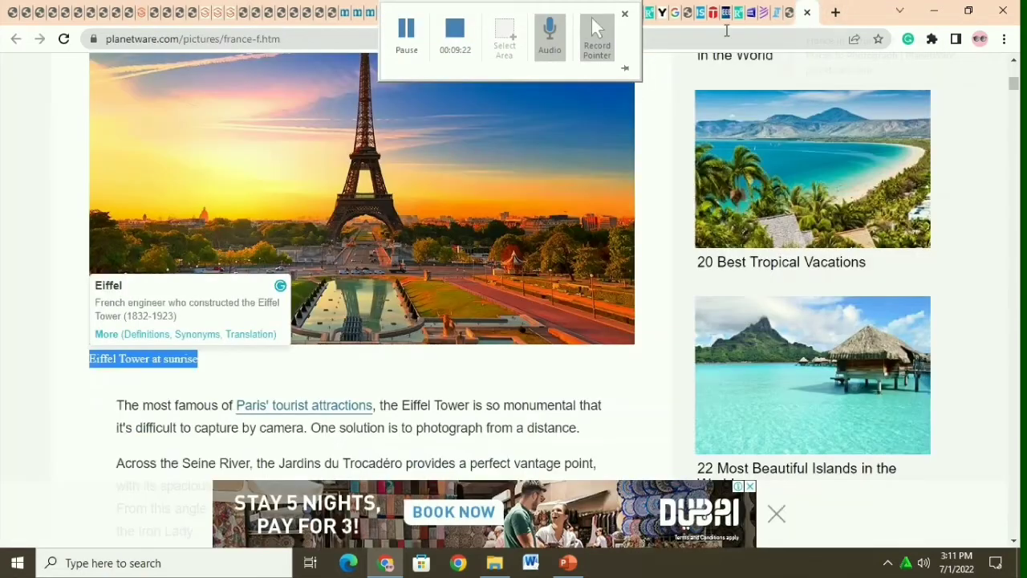
click(141, 38)
right_click(139, 41)
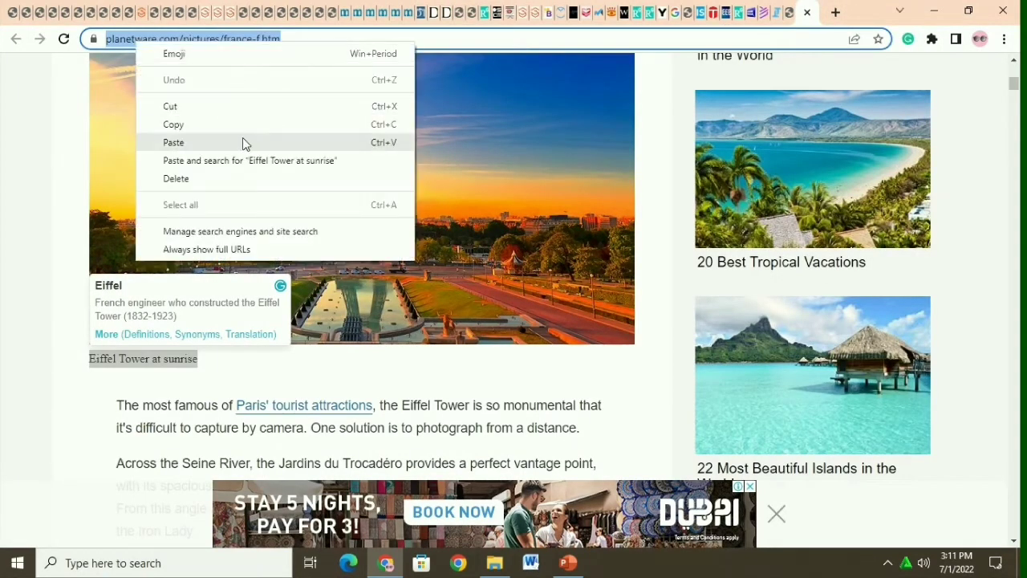
click(202, 127)
click(141, 12)
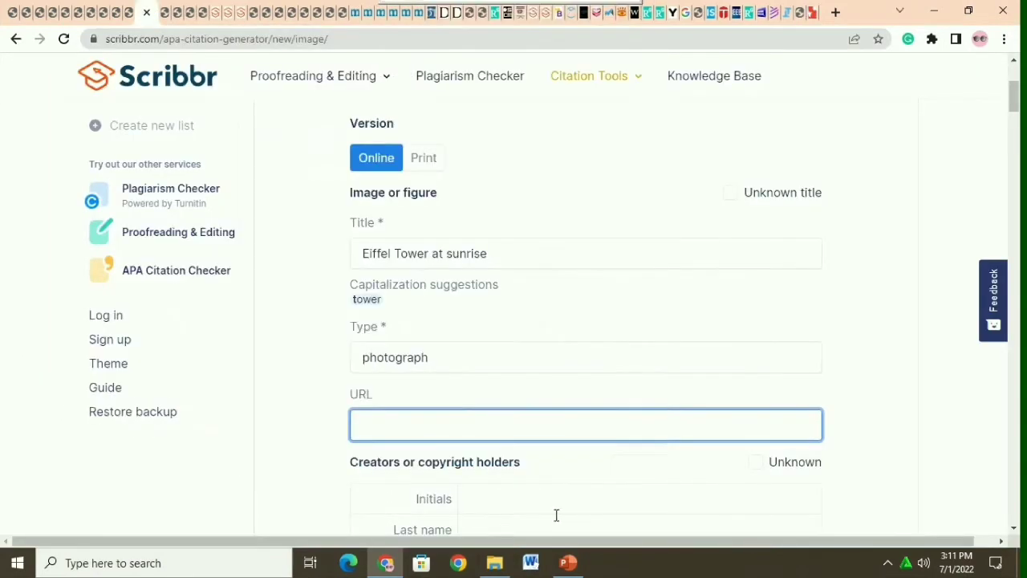
right_click(486, 430)
click(522, 311)
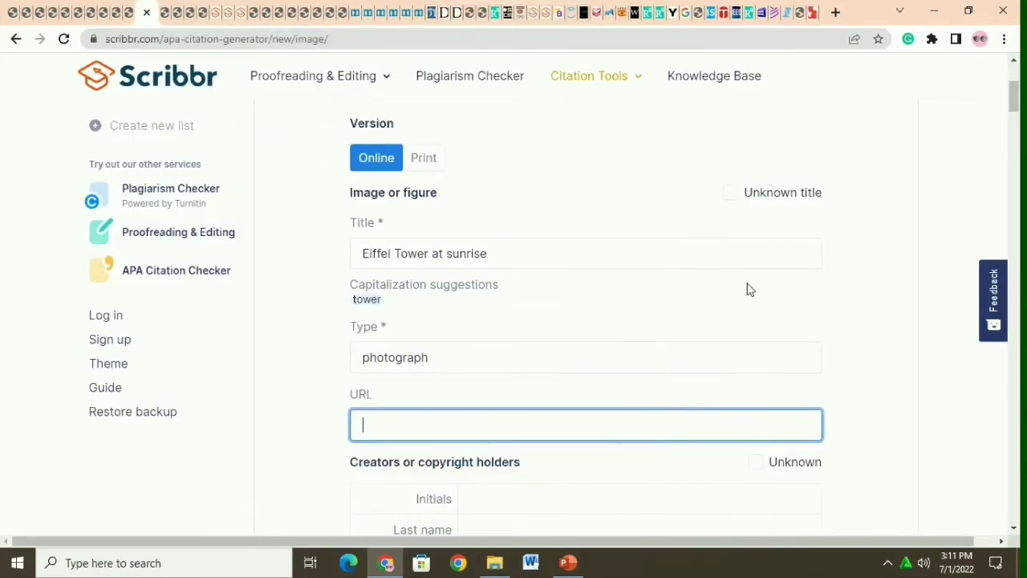
- Check the image form's creator and publication date fields and switch back to the byline on the PlanetWare page
scroll(1014, 97, down, 2)
scroll(1014, 112, down, 2)
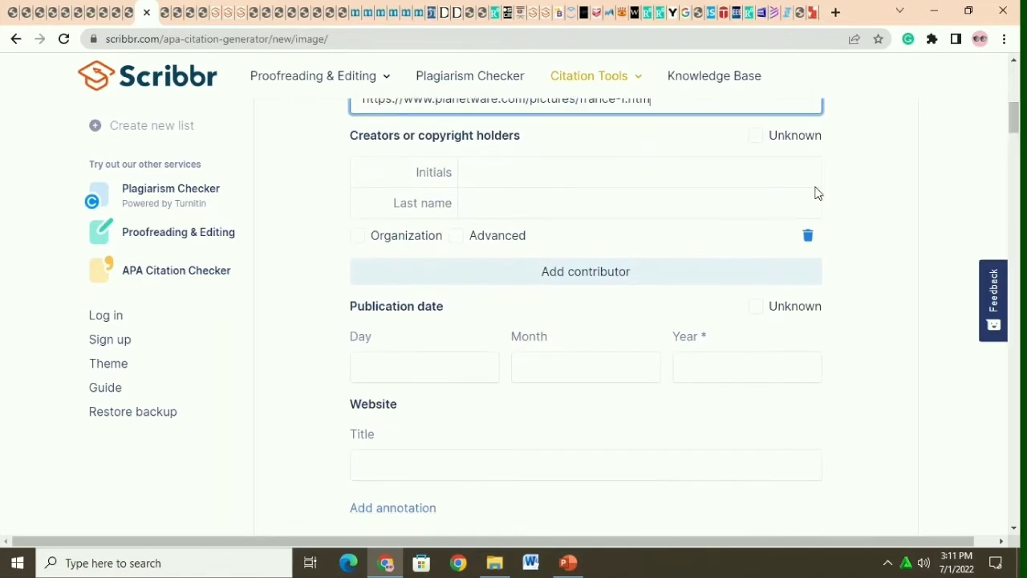
click(803, 12)
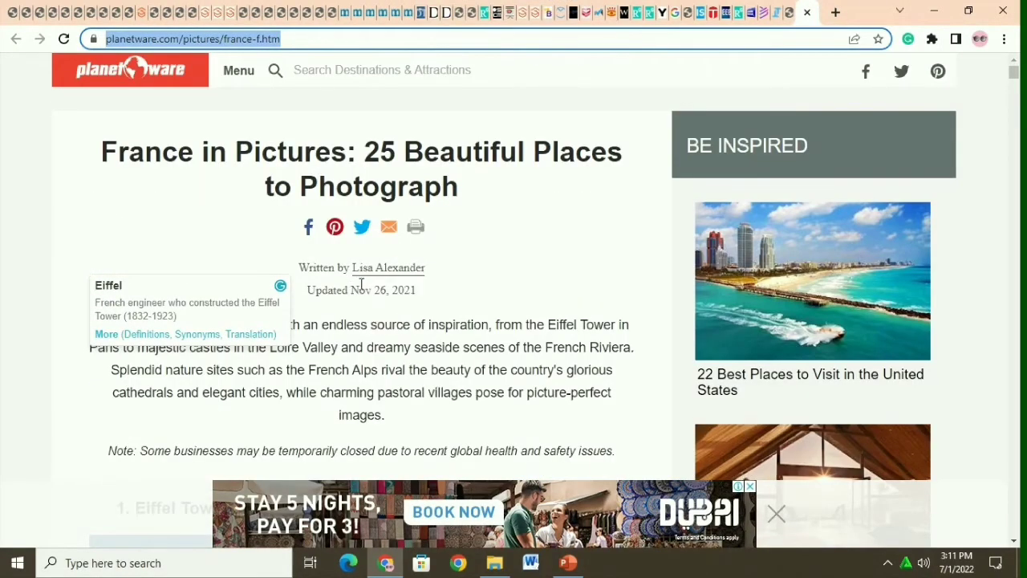
click(355, 268)
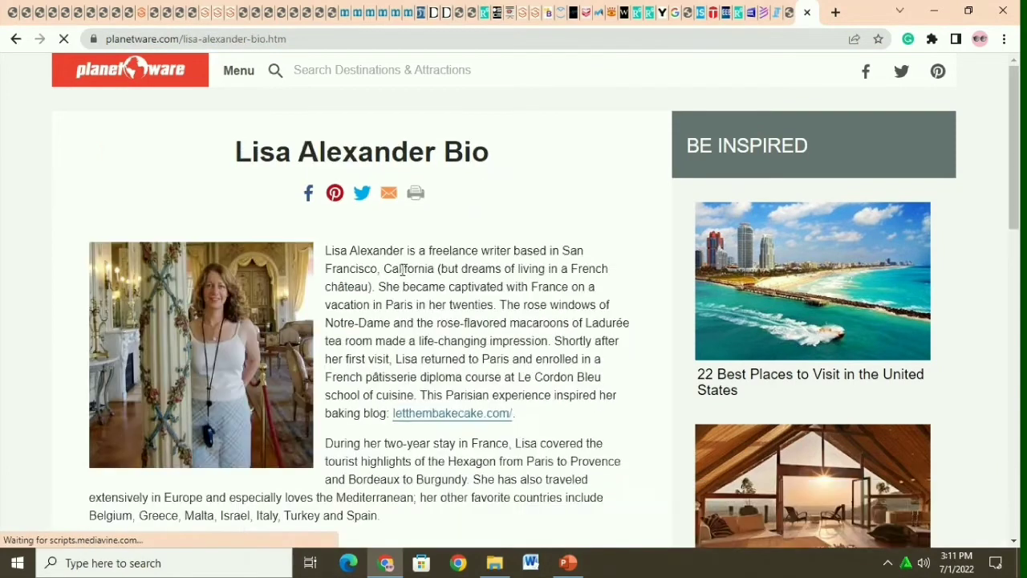
right_click(403, 270)
click(19, 39)
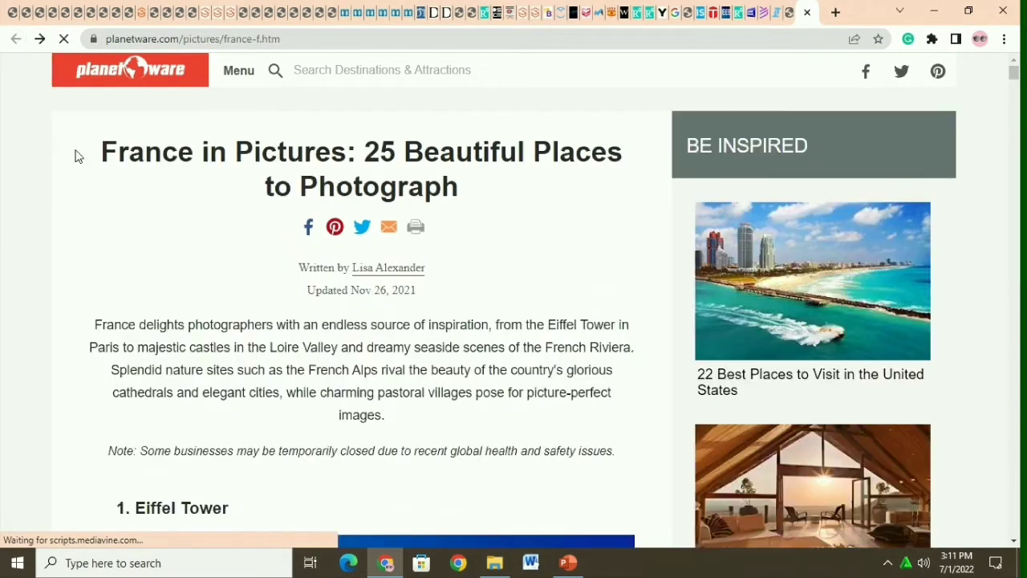
right_click(422, 273)
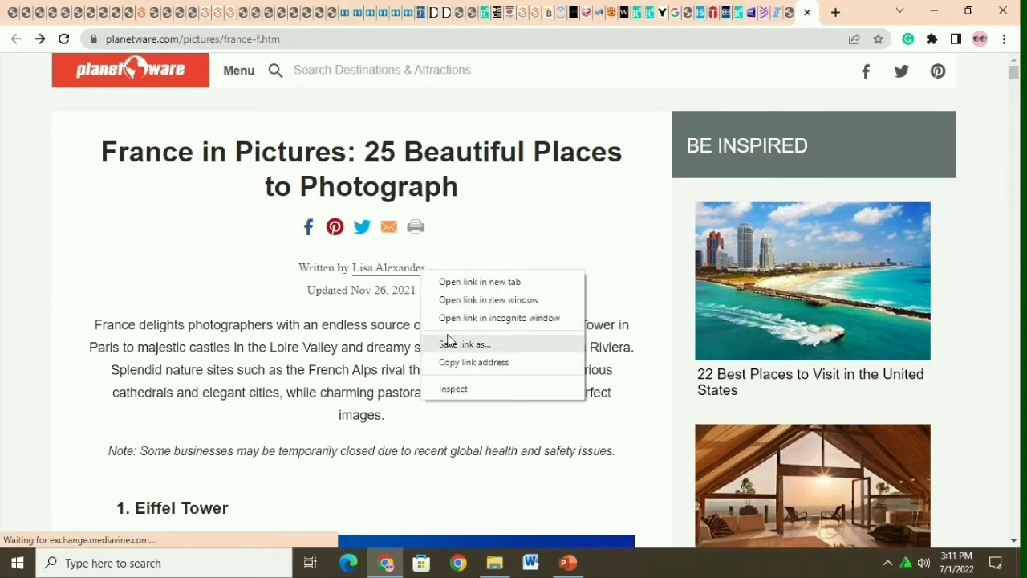
click(411, 291)
- Copy the author's name and update date from the PlanetWare byline into the creator's Initials field
drag(413, 294, 352, 267)
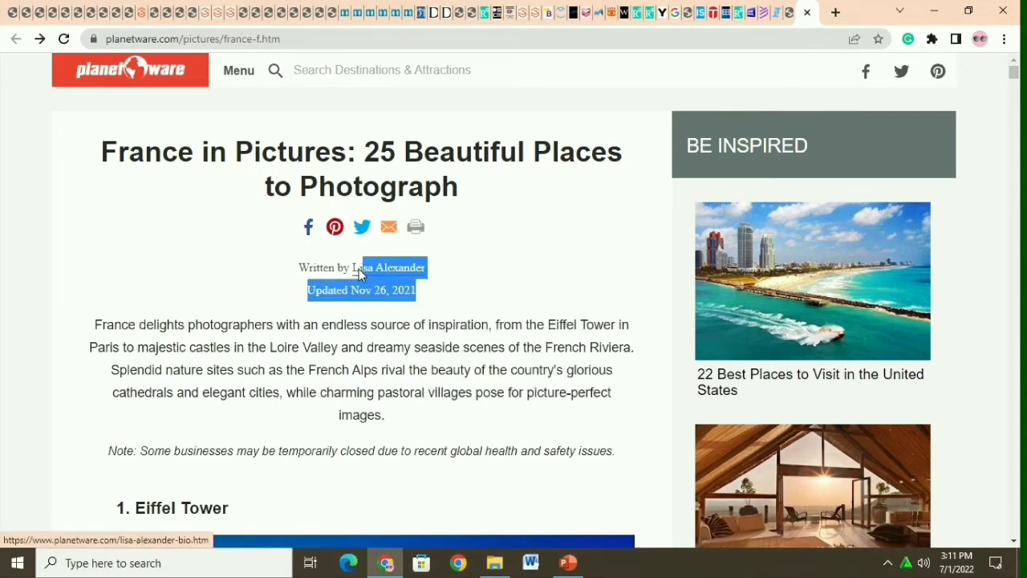
right_click(361, 274)
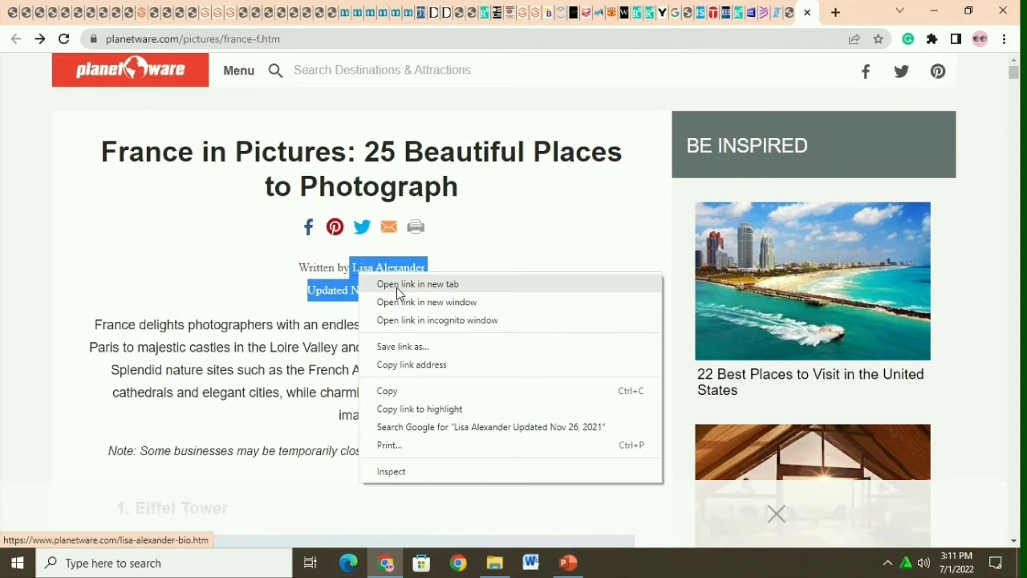
click(390, 393)
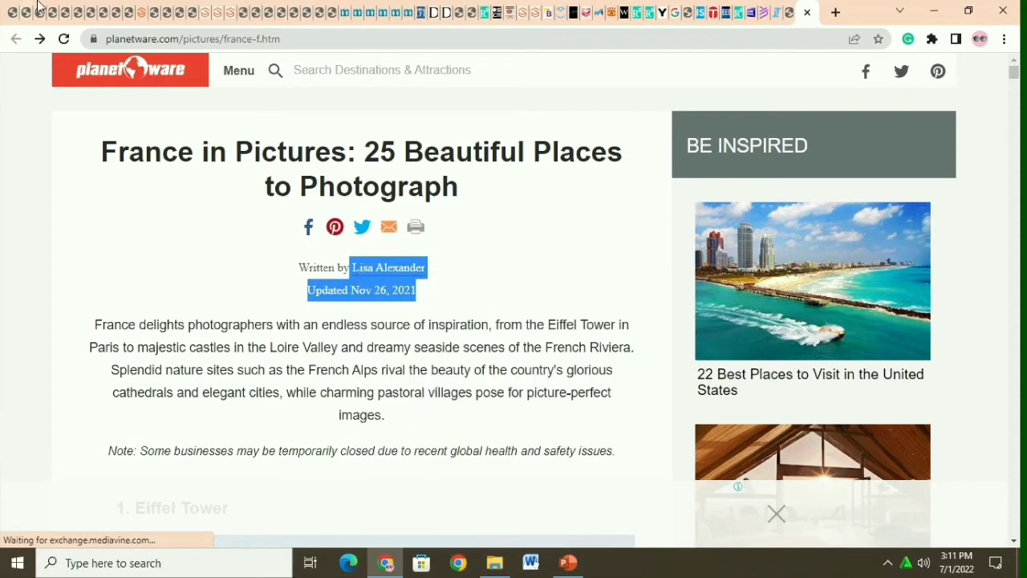
click(138, 12)
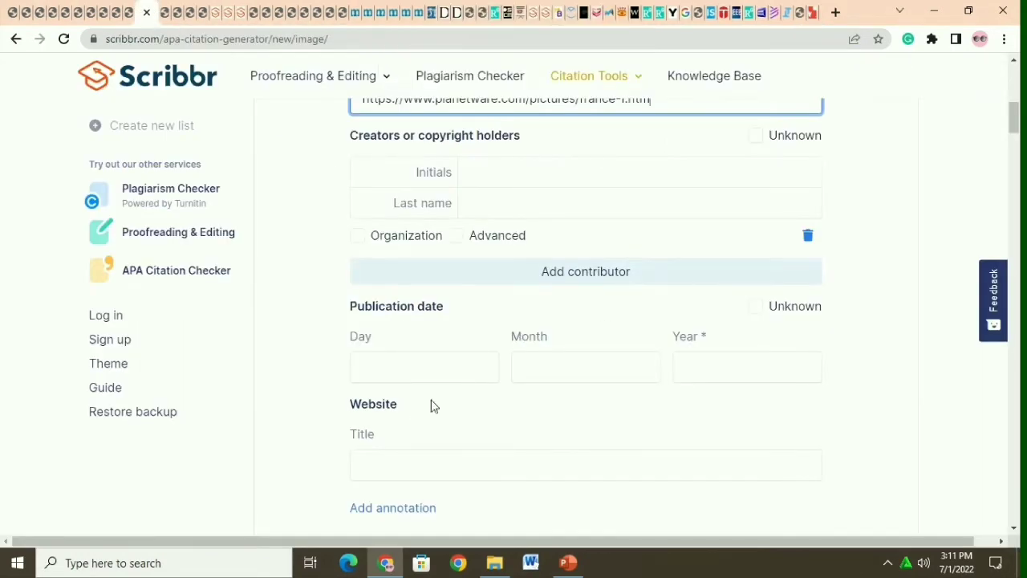
right_click(493, 166)
click(530, 284)
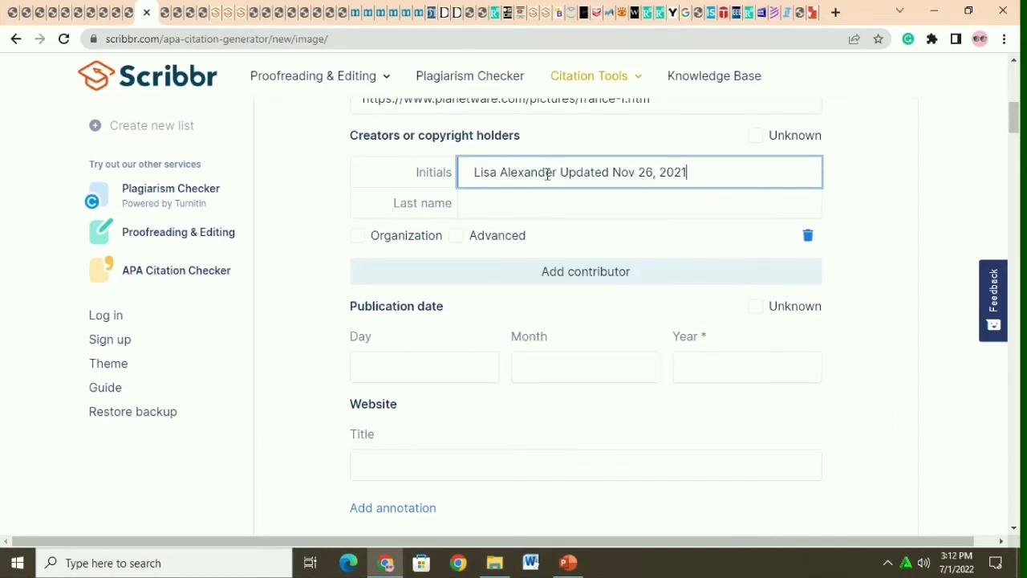
- Move the author's surname from the Initials field to the Last name field
double_click(557, 172)
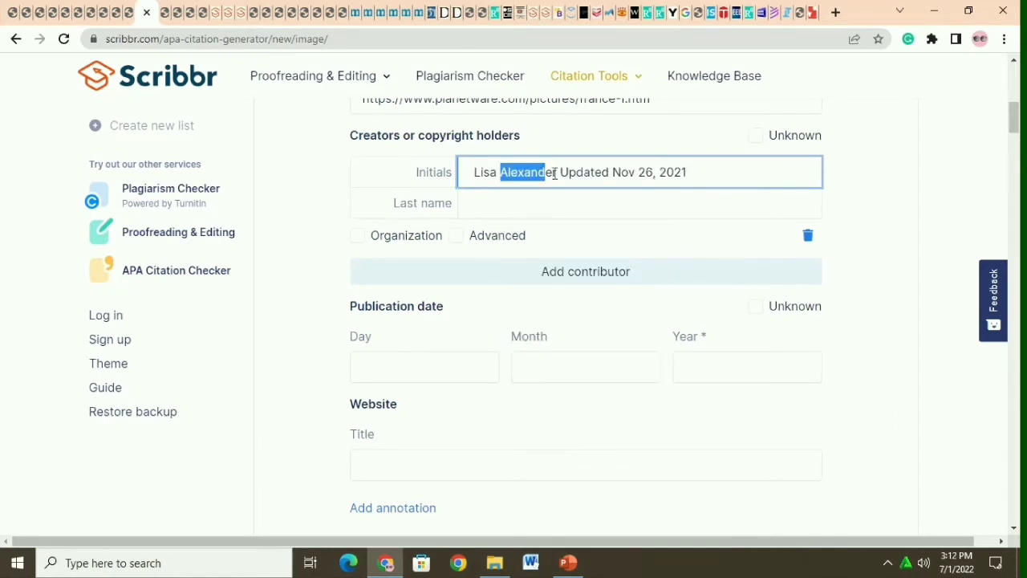
drag(553, 173, 500, 173)
right_click(514, 176)
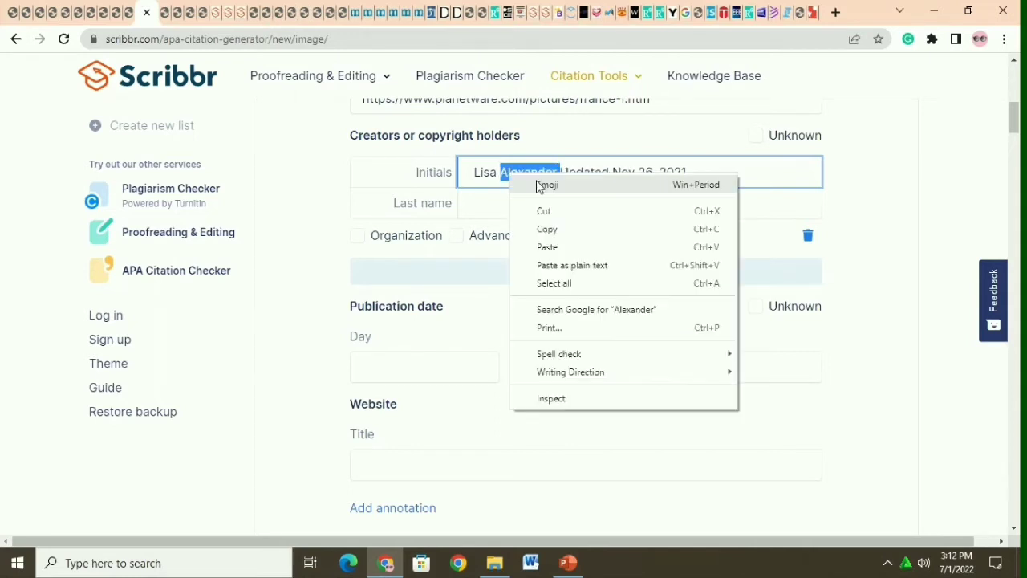
click(544, 209)
right_click(518, 211)
click(552, 329)
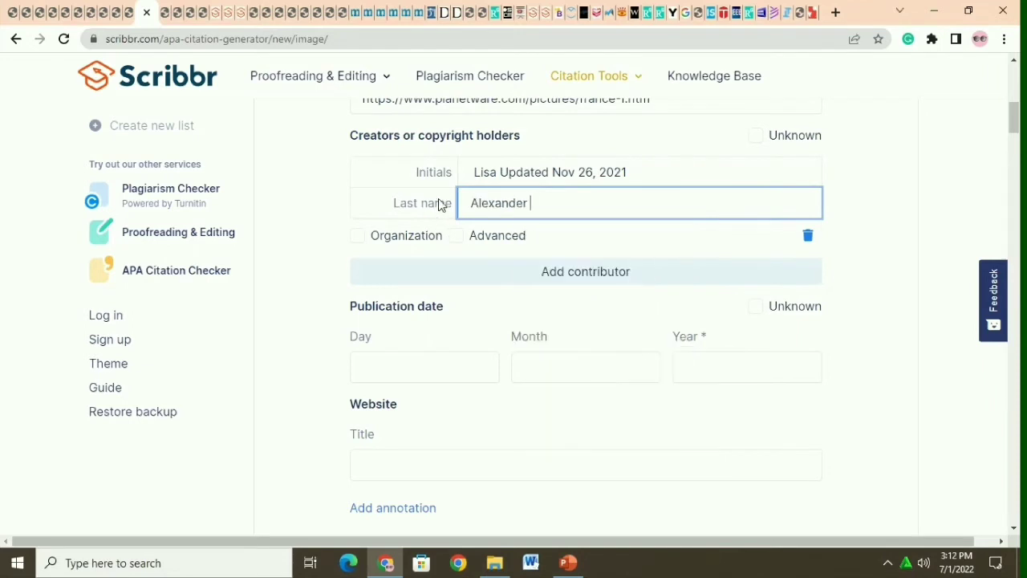
- Set the publication date to day 26, month 11, year 2021 and clear the update text from the Initials field
drag(500, 174, 556, 178)
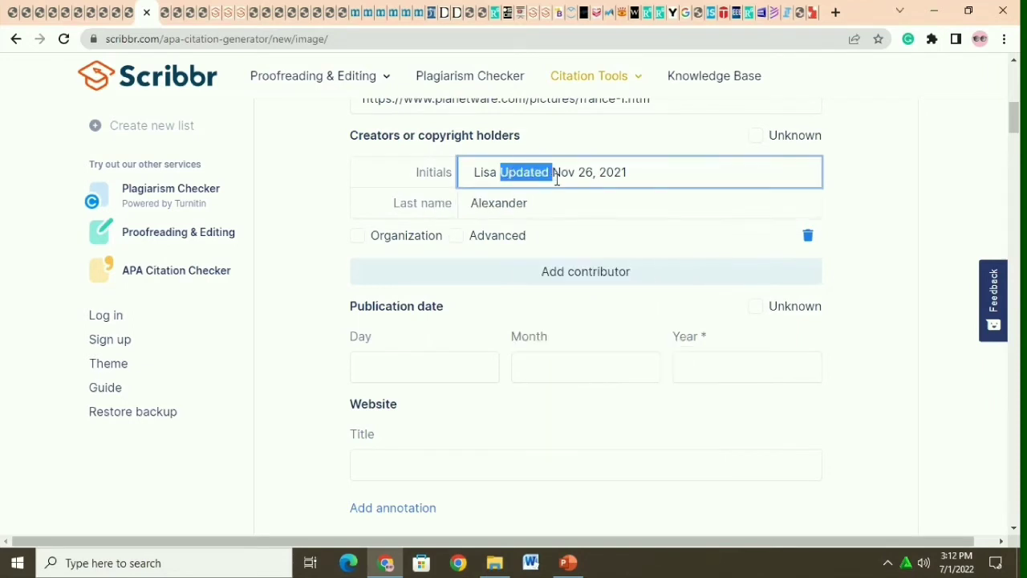
key(BackSpace)
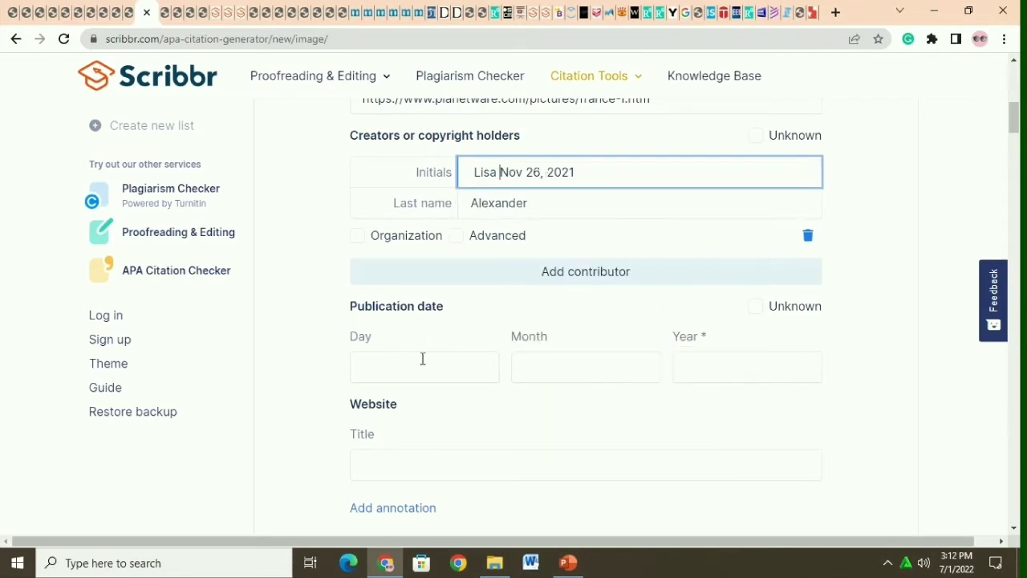
click(606, 366)
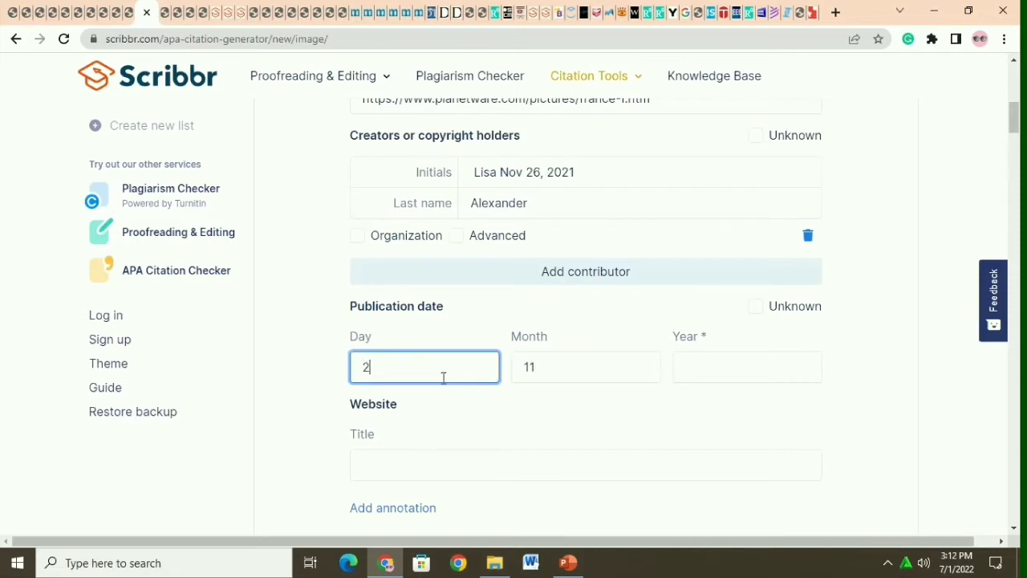
click(726, 363)
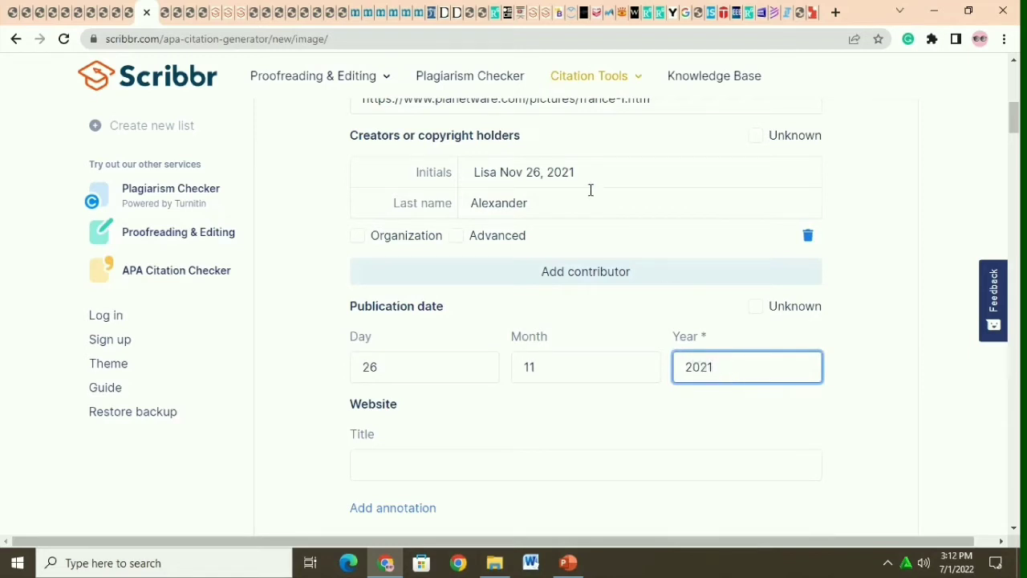
drag(592, 174, 513, 177)
key(BackSpace)
key(BackSpace)
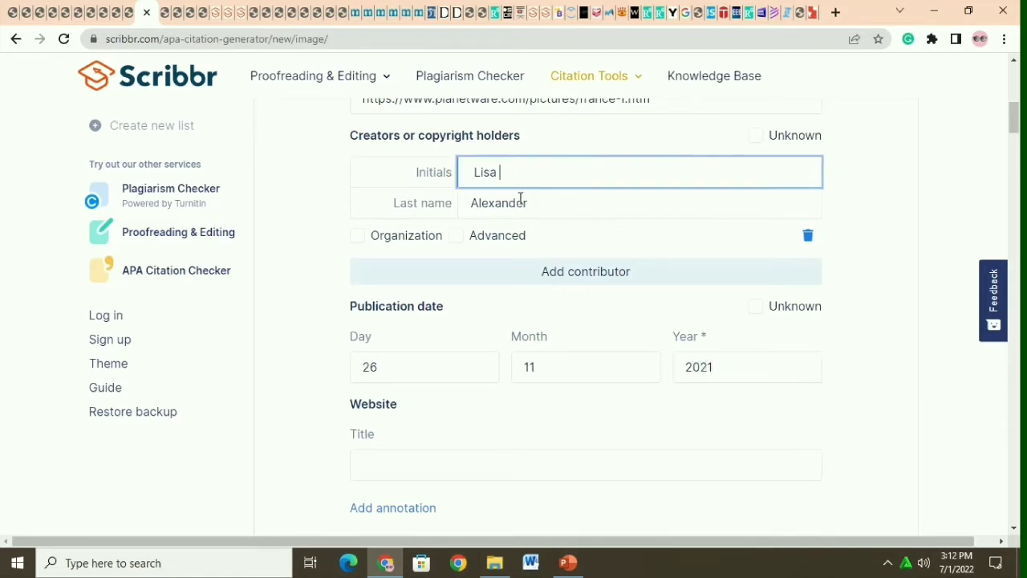
- Copy the PlanetWare page title "France in Pictures: 25 Beautiful Places to Photograph" into the website title field and cite the image
click(1017, 142)
drag(1017, 143, 1016, 122)
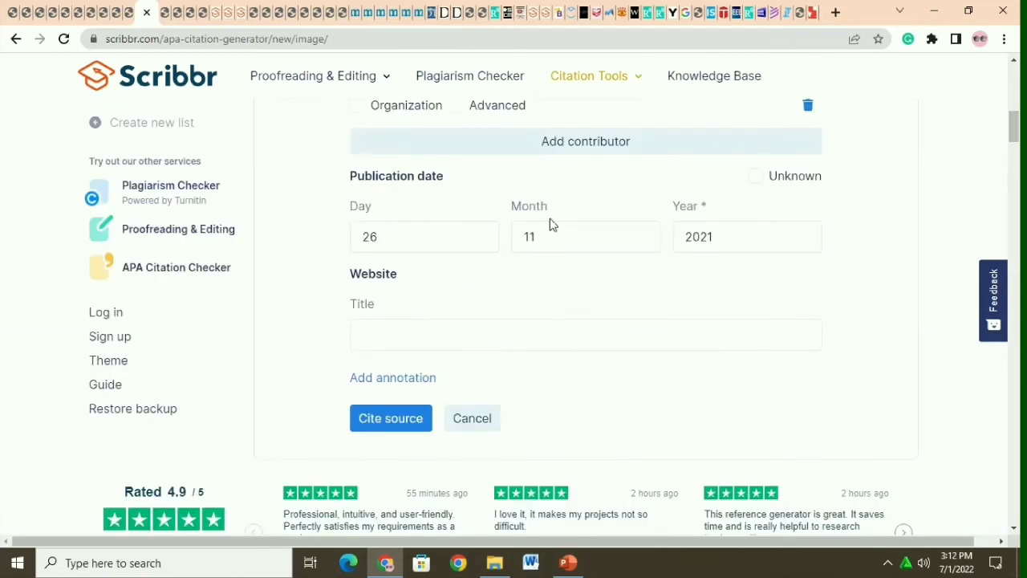
click(812, 12)
drag(473, 200, 106, 167)
right_click(137, 164)
click(182, 173)
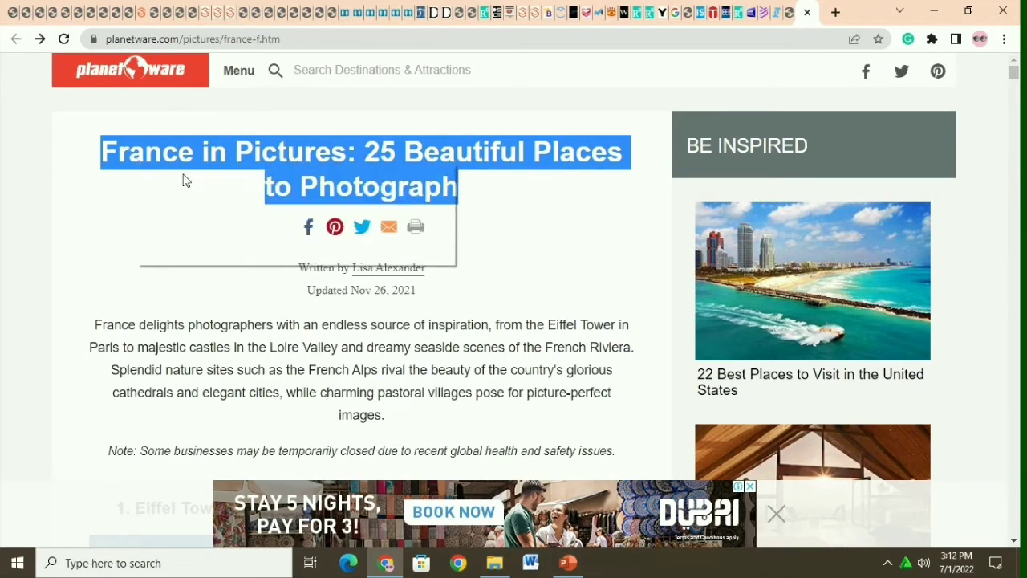
click(143, 10)
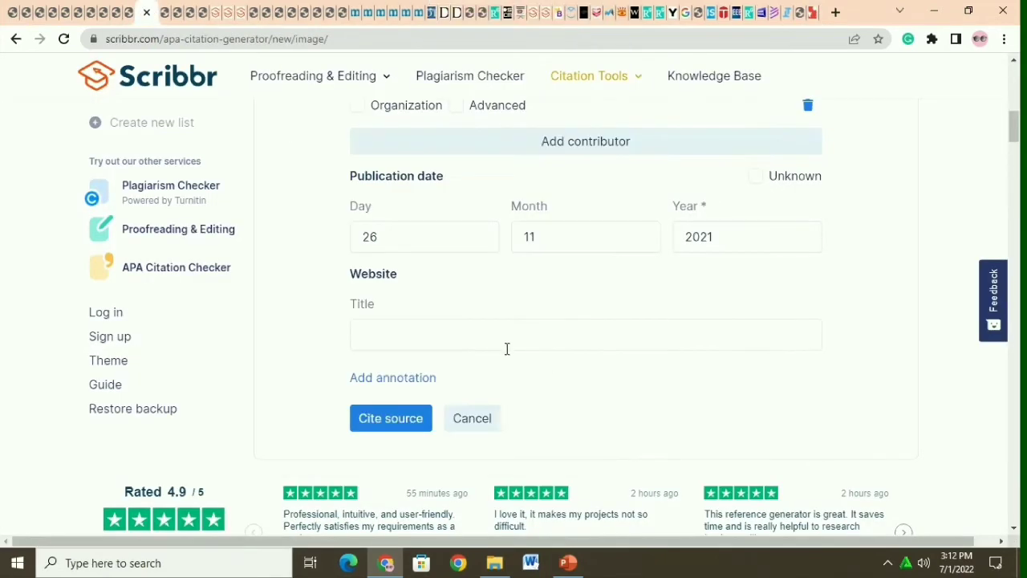
right_click(504, 334)
click(543, 215)
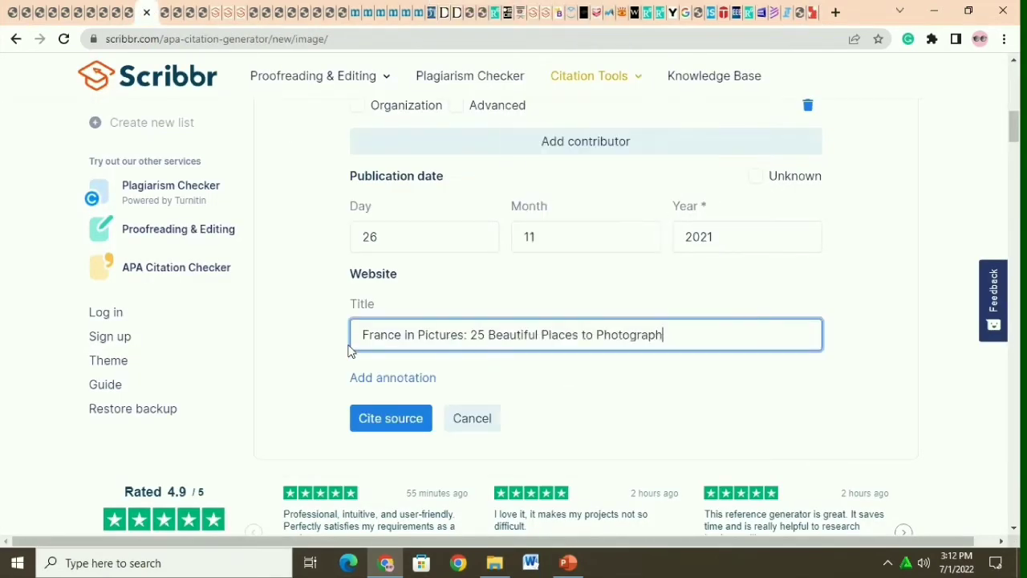
click(374, 428)
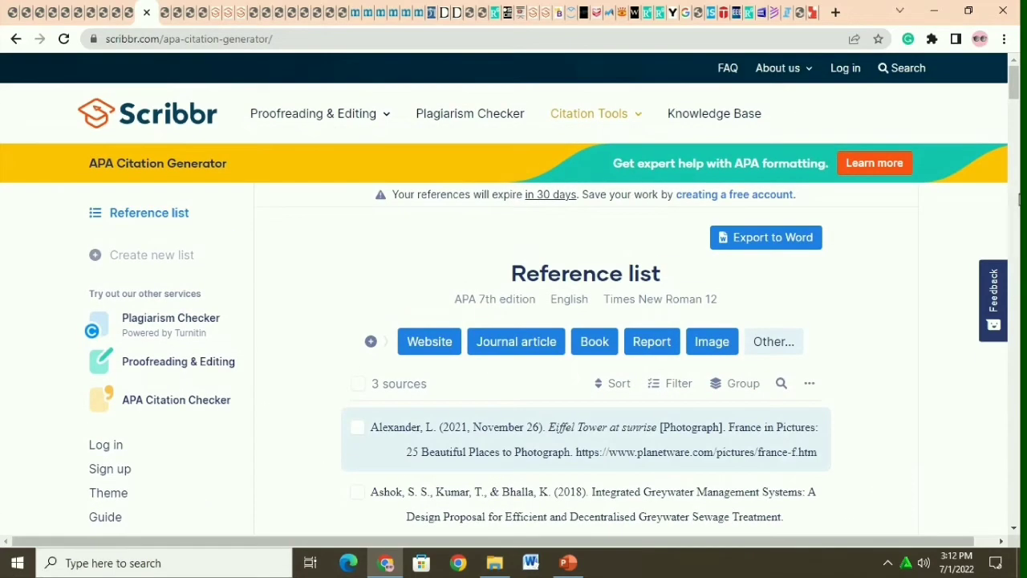
- Review the reference list's export, backup and deletion options without applying any
drag(1014, 80, 1018, 95)
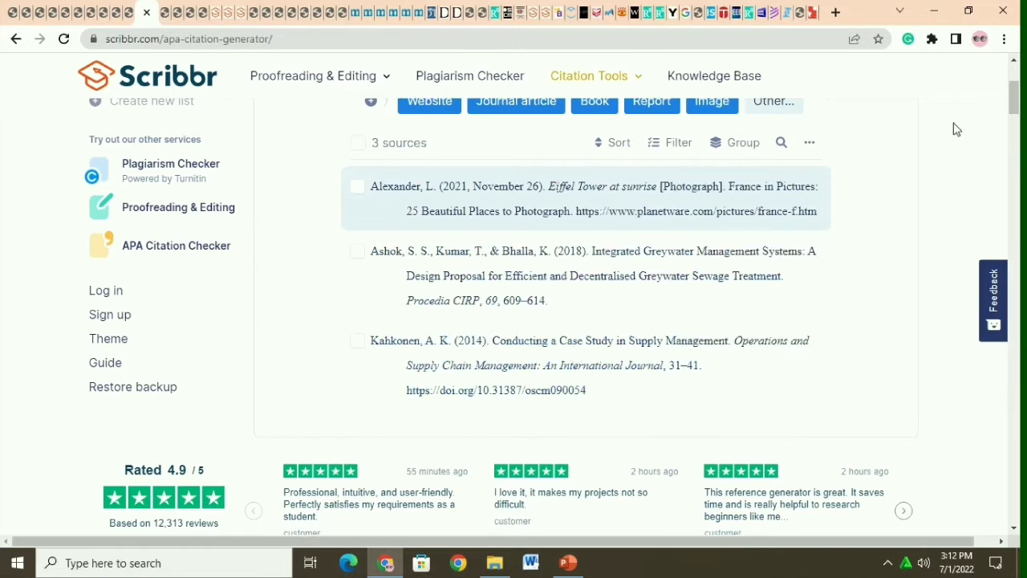
click(810, 143)
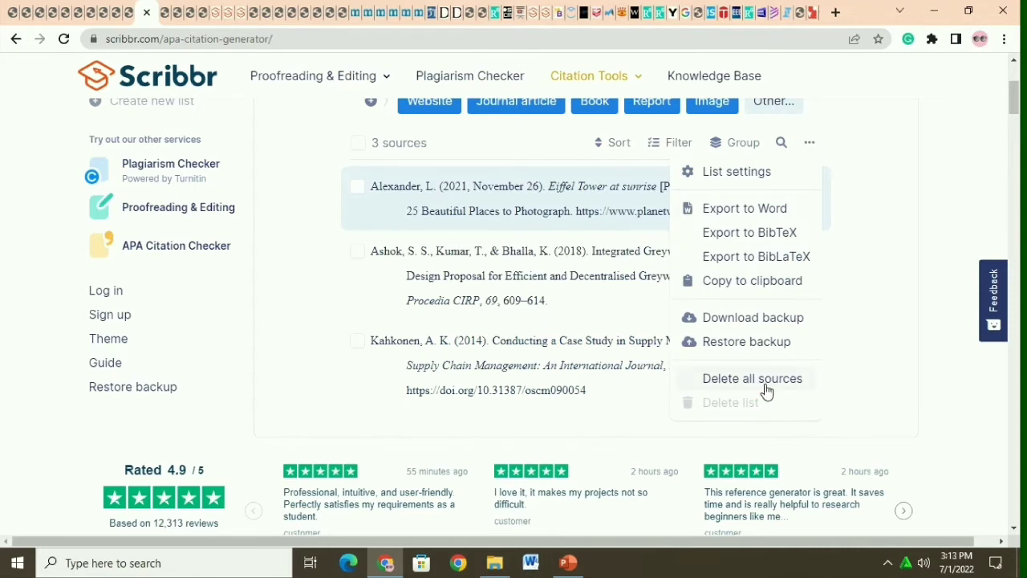
click(895, 391)
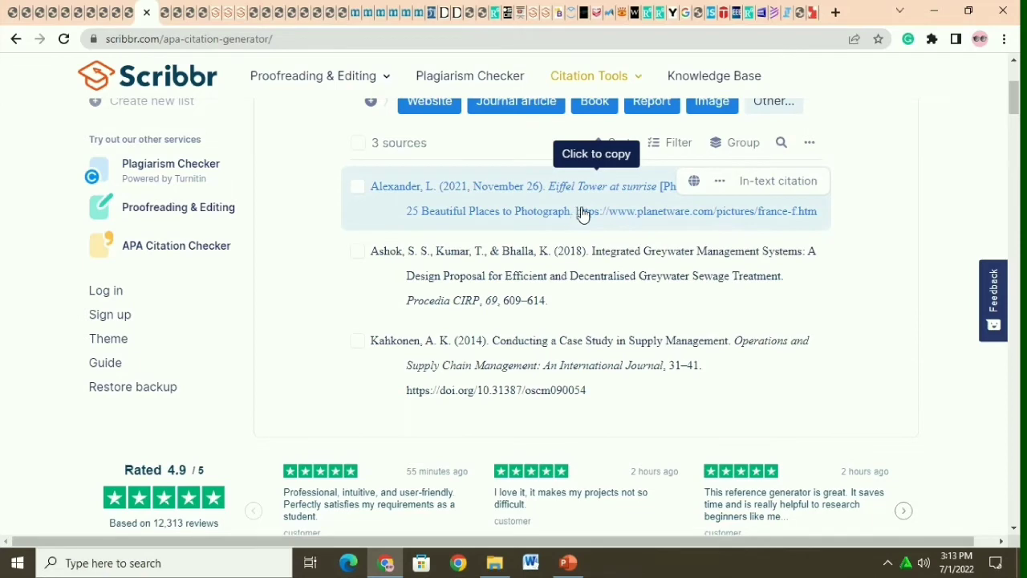
- View the in-text citation formats for the Eiffel Tower at sunrise reference and close them
click(768, 192)
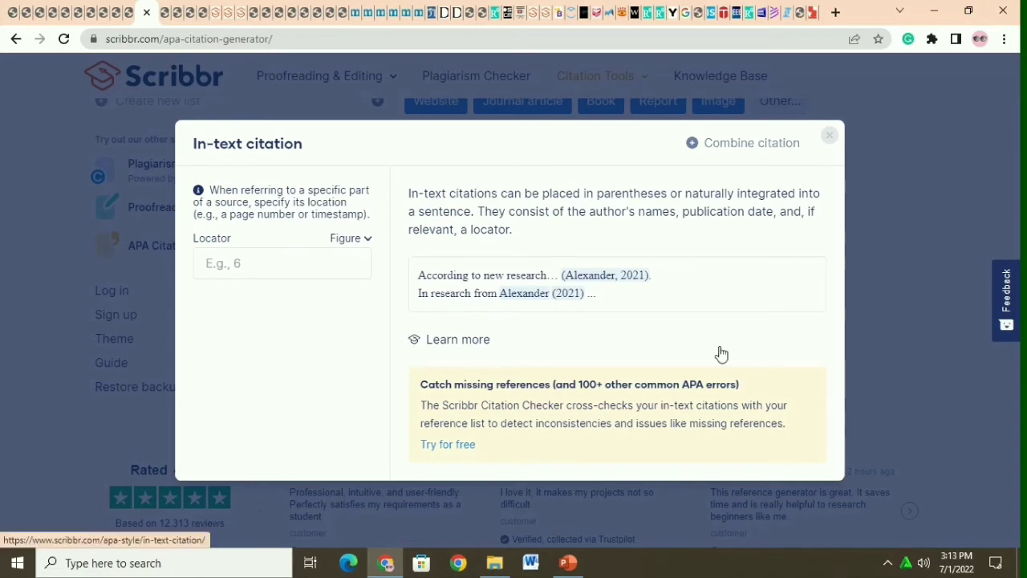
click(828, 136)
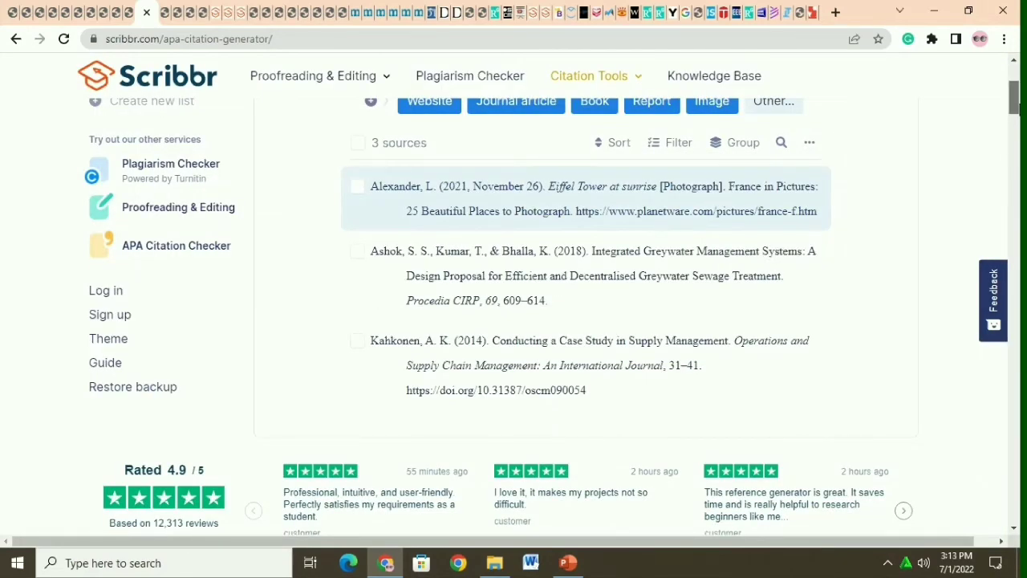
- Start a website citation and copy the URL of Technologistan's Foodpanda riders strike article
scroll(1019, 98, up, 1)
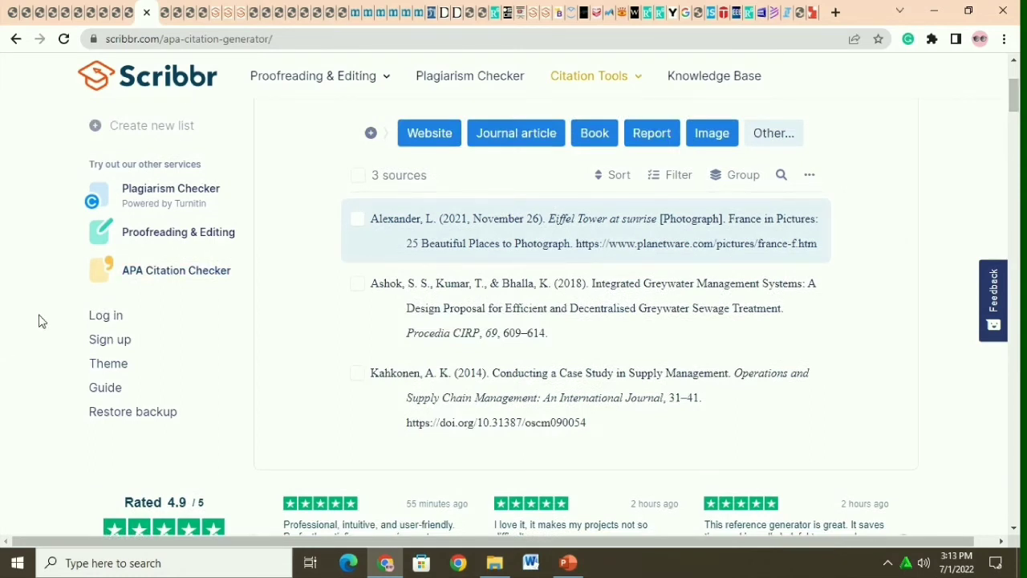
mouse_move(374, 113)
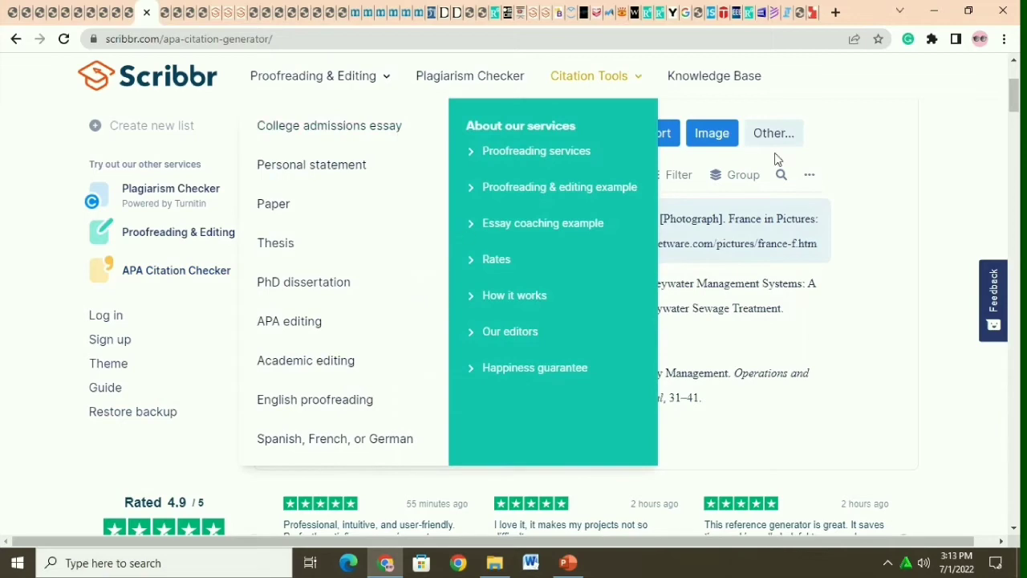
click(434, 135)
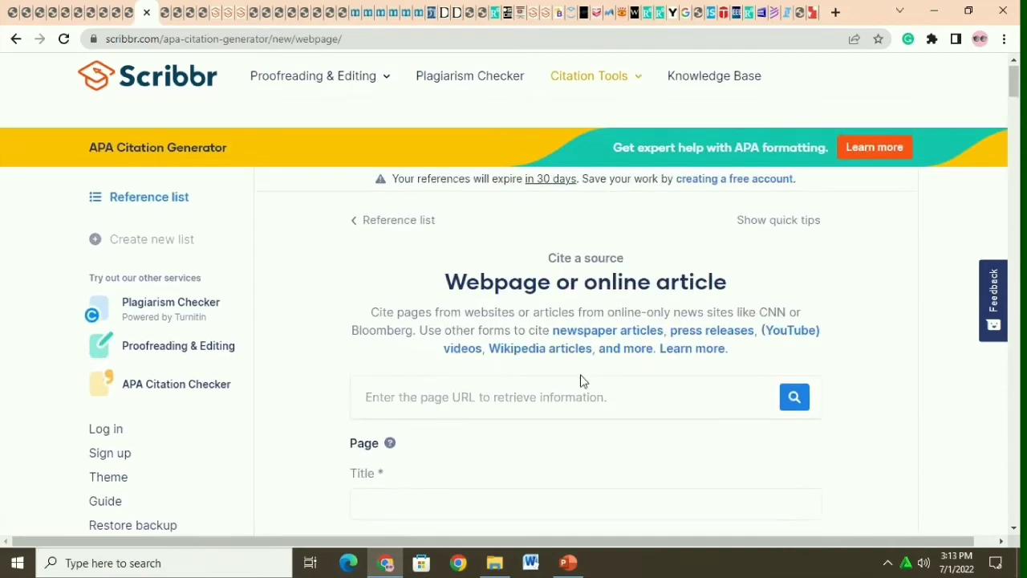
scroll(455, 303, down, 2)
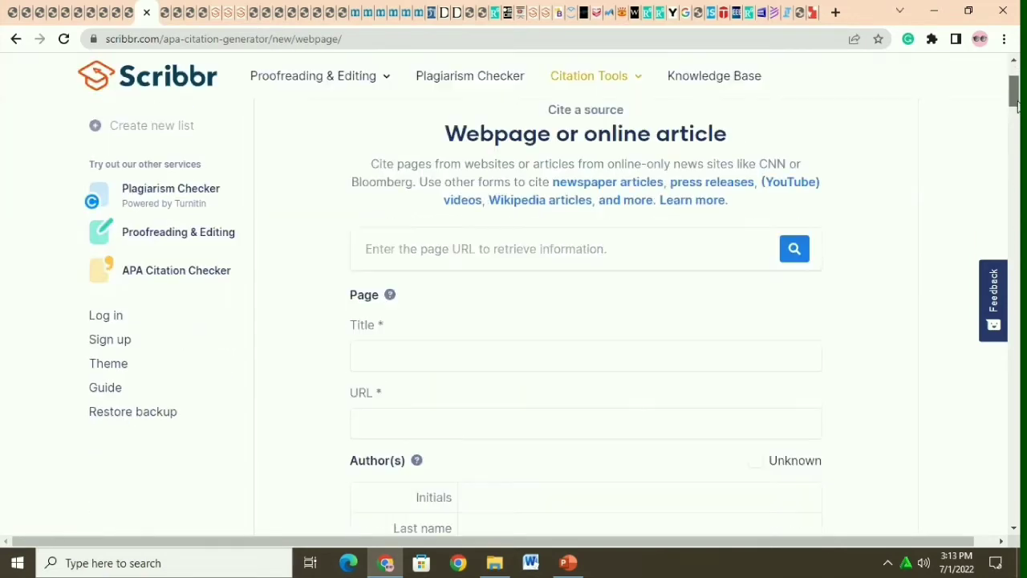
click(786, 12)
right_click(141, 45)
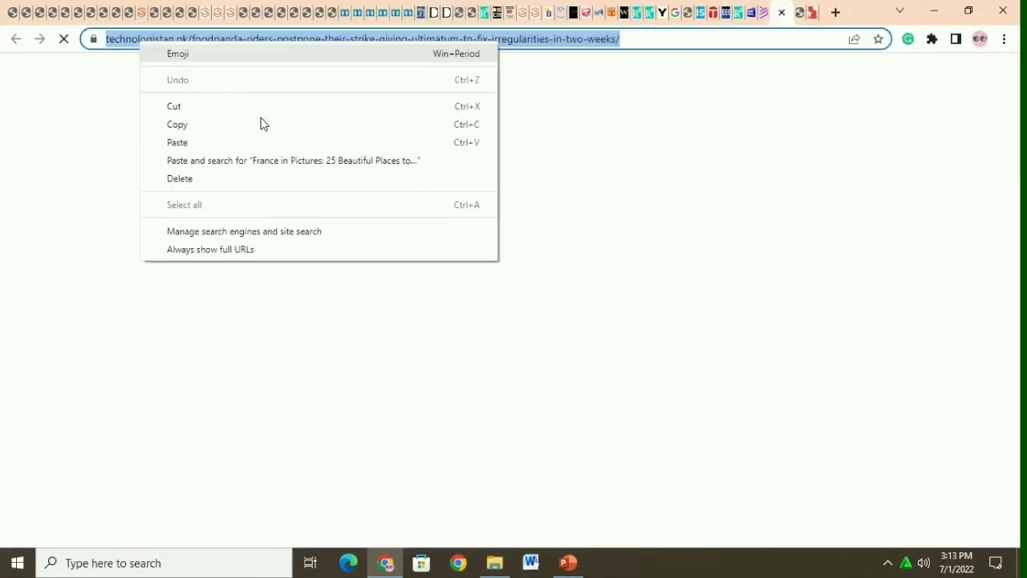
click(200, 131)
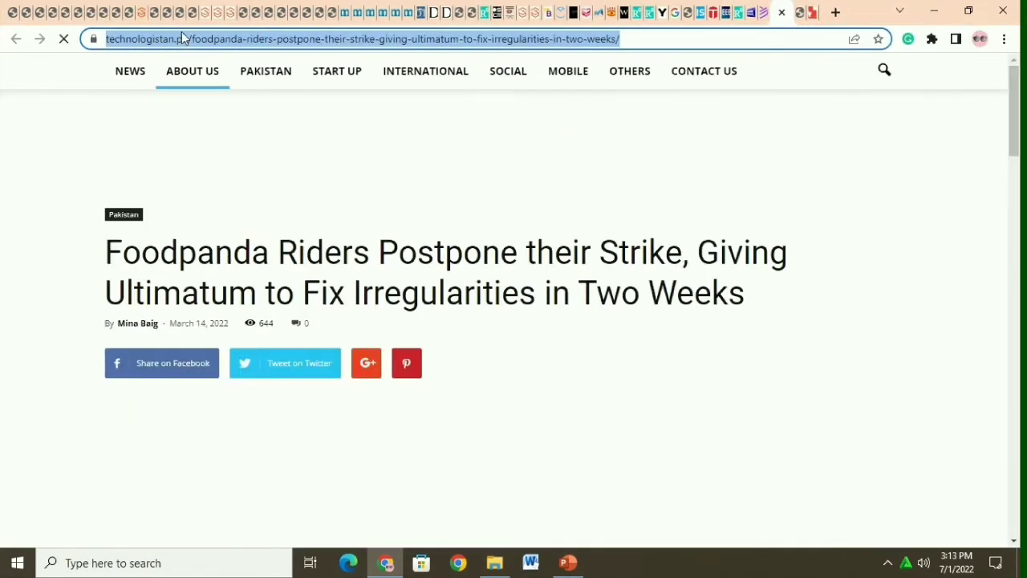
- Paste the copied article URL into the webpage citation form and retrieve its source information
click(140, 12)
mouse_move(313, 77)
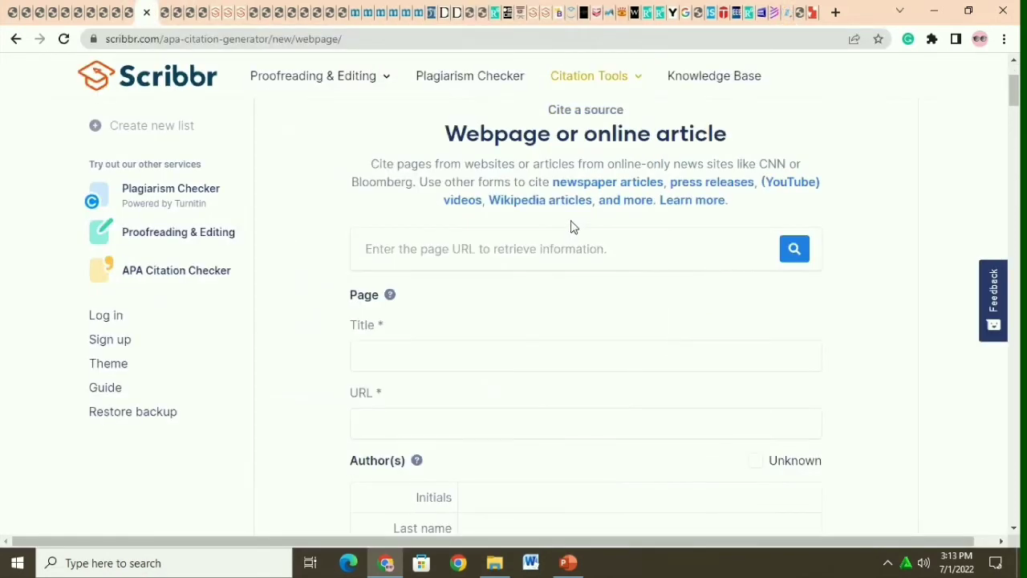
right_click(559, 243)
click(599, 360)
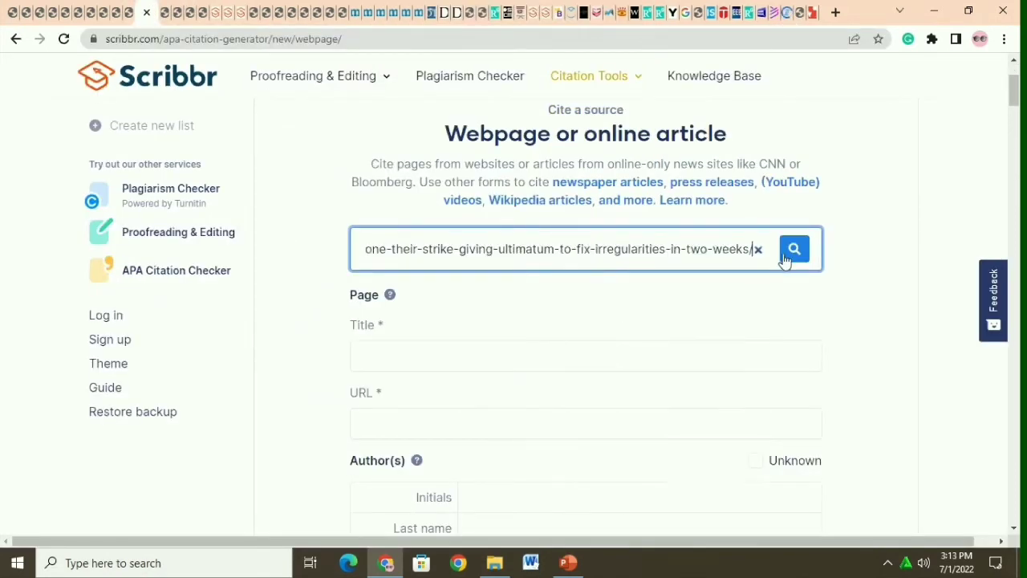
click(786, 269)
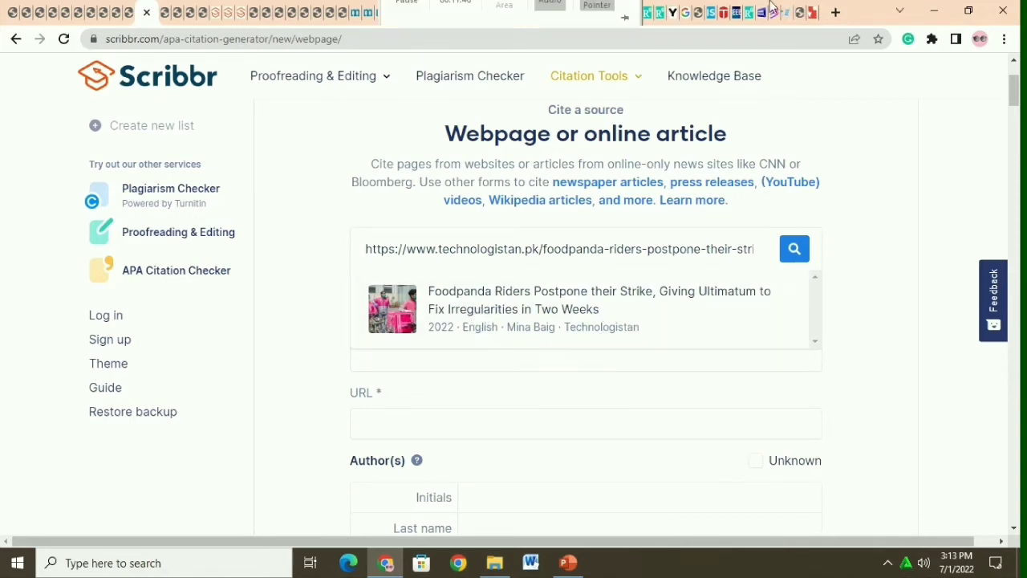
- Compare the search result with the Technologistan article and fill the webpage form from that result
click(794, 8)
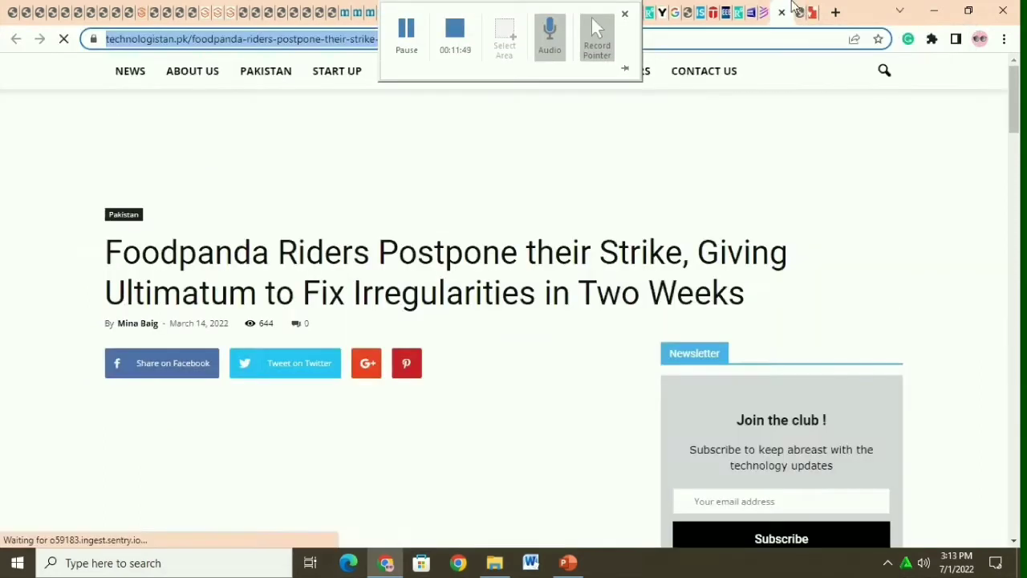
click(145, 12)
click(561, 322)
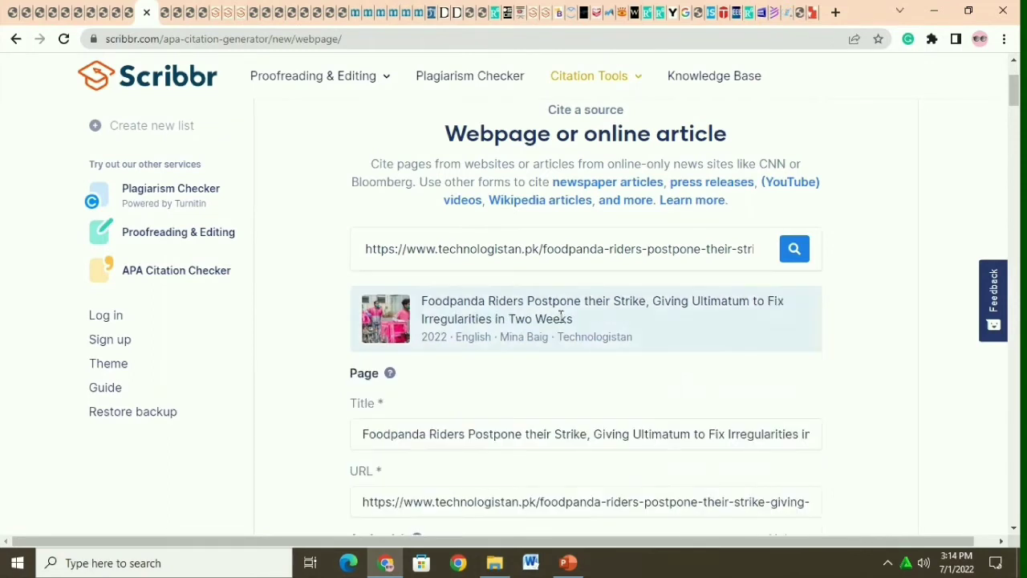
- Check the filled author, publication date and website name against the Technologistan article and cite the source
drag(1017, 95, 1018, 116)
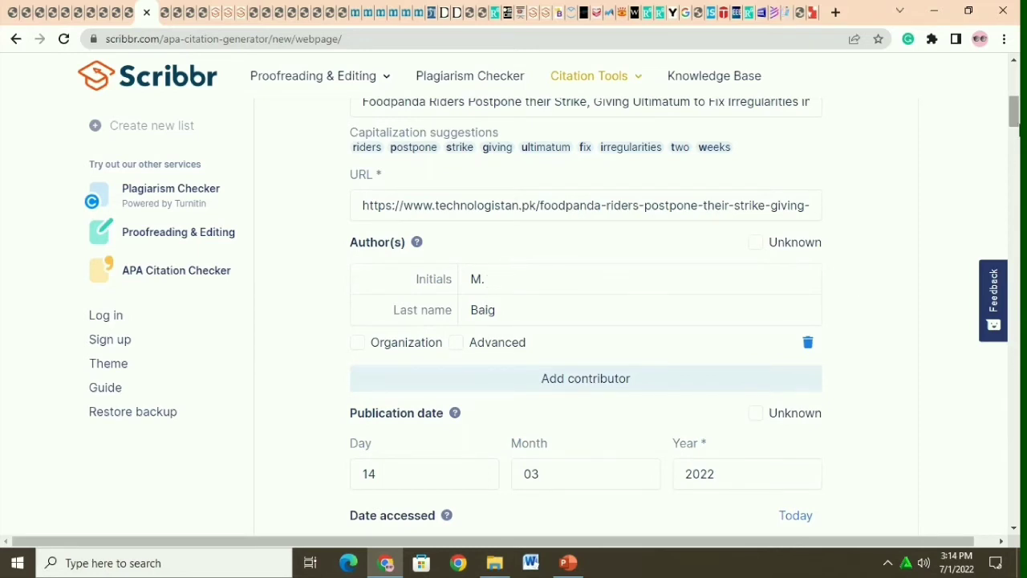
scroll(957, 97, down, 4)
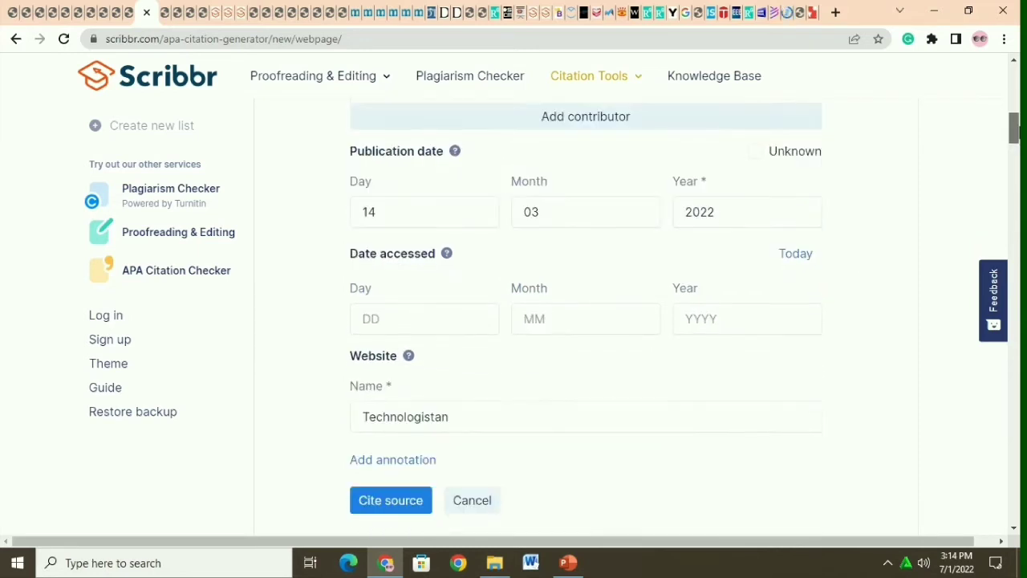
click(772, 12)
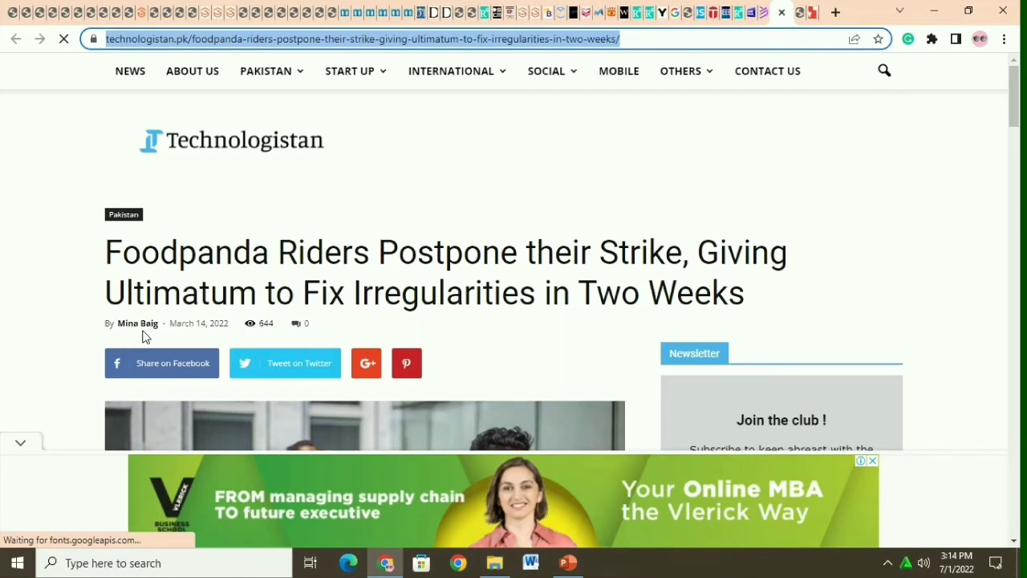
click(19, 442)
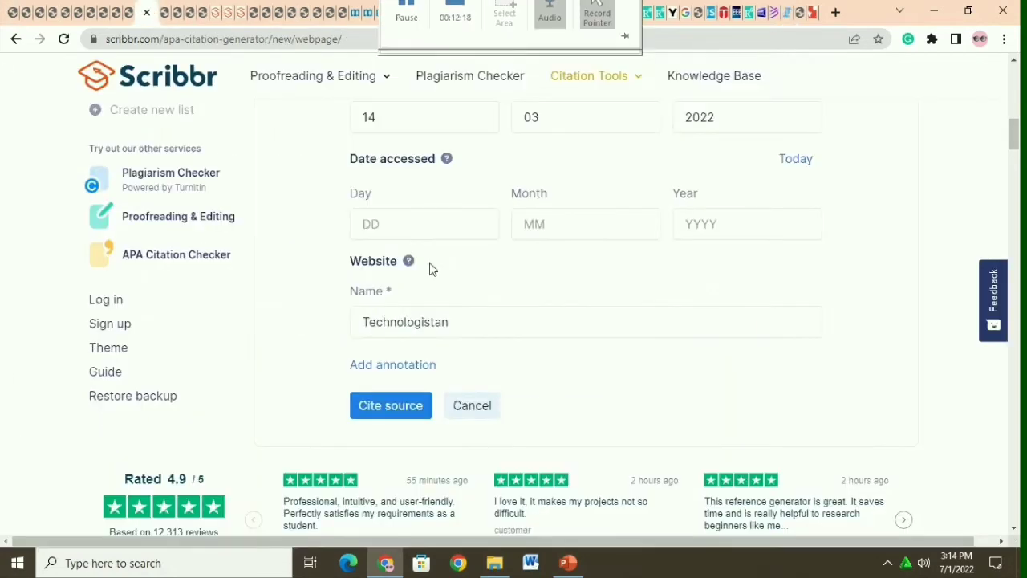
click(391, 409)
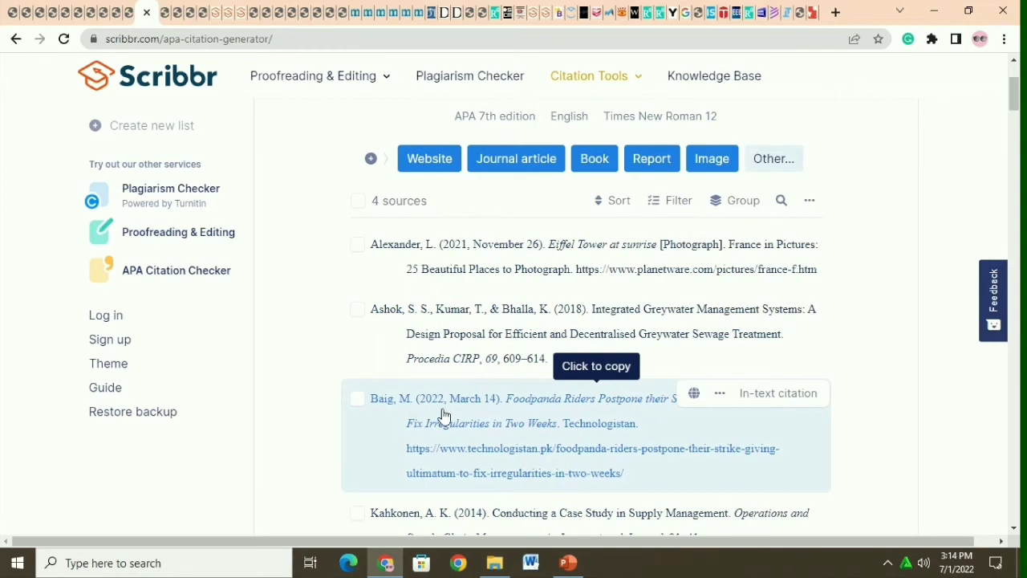
- View the in-text citation formats for the Foodpanda riders article reference and close them
scroll(1019, 119, down, 2)
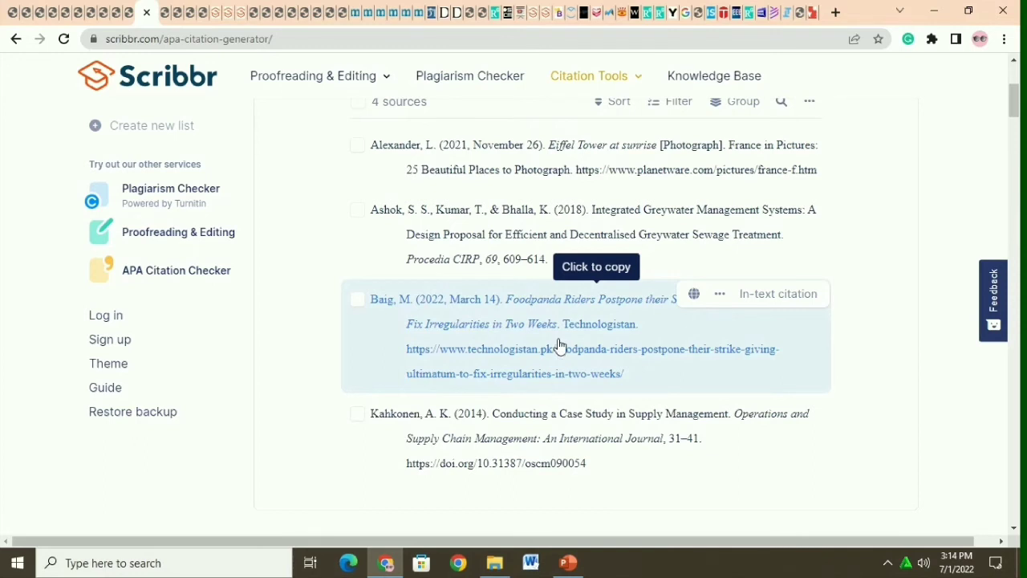
click(774, 296)
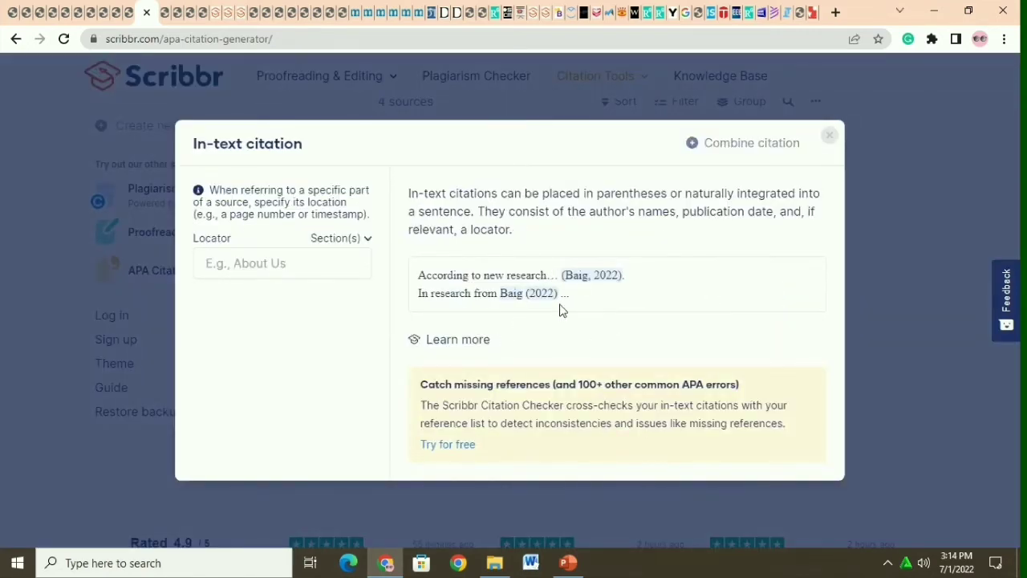
click(830, 135)
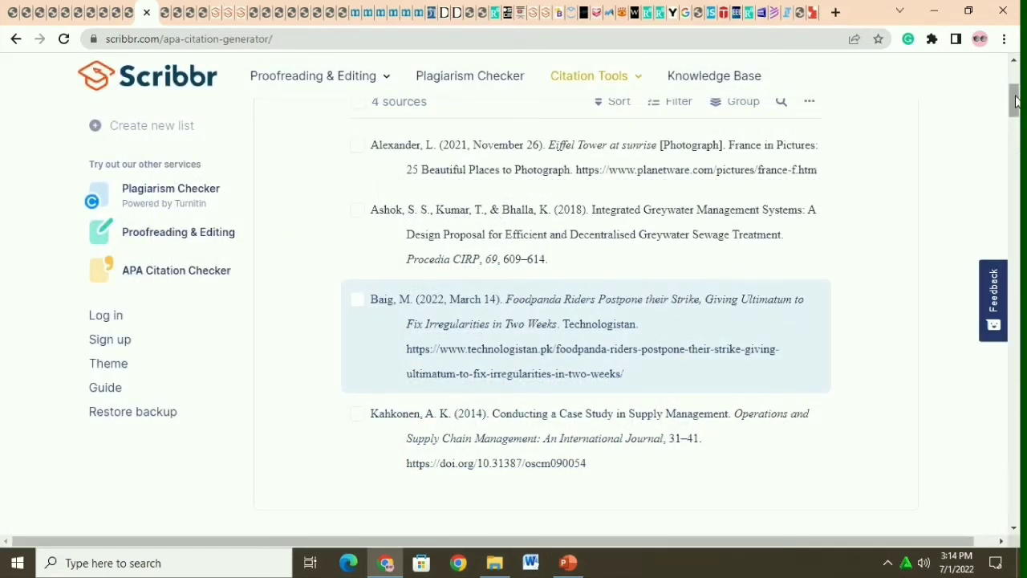
- Select all sources in the reference list, view the list's export options and clear the selection
drag(1019, 113, 1019, 110)
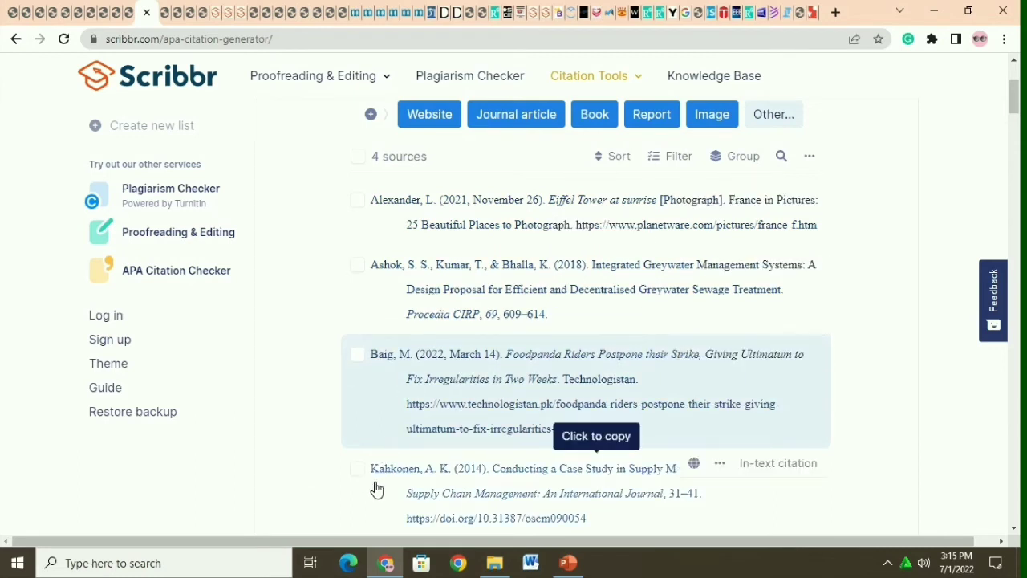
mouse_move(1015, 99)
mouse_down()
mouse_move(1015, 114)
mouse_move(1017, 101)
mouse_up()
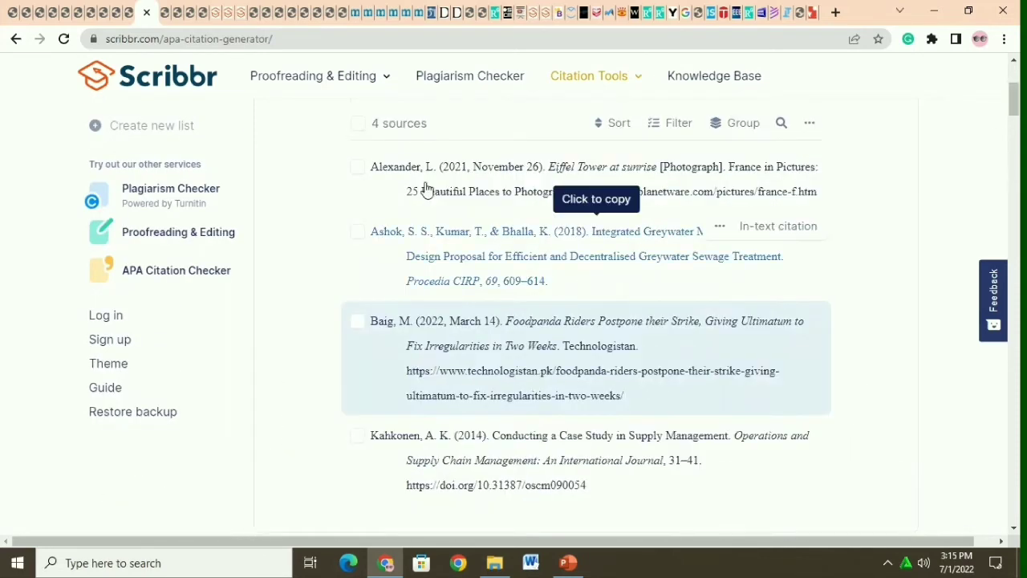
click(360, 125)
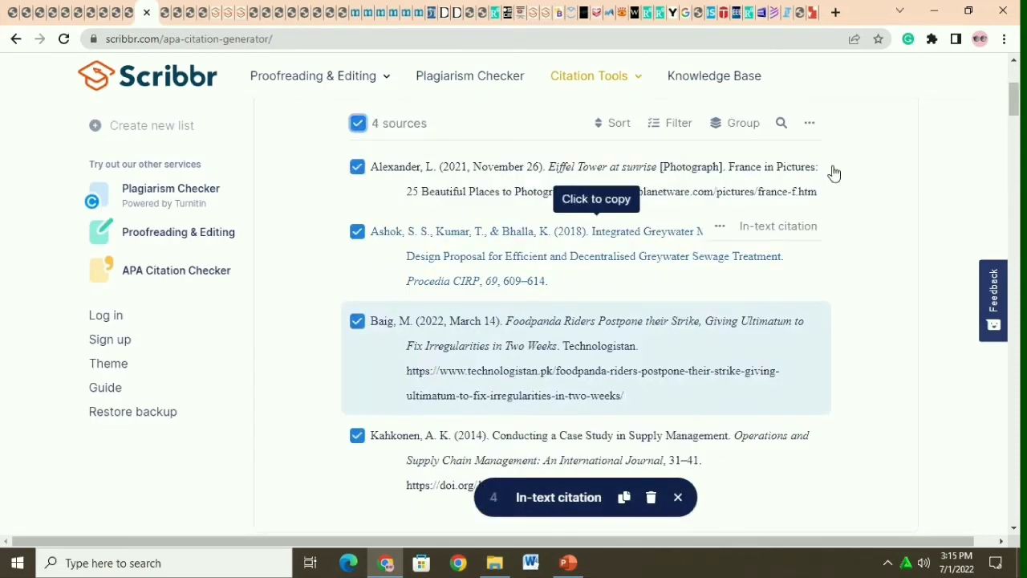
scroll(550, 196, up, 2)
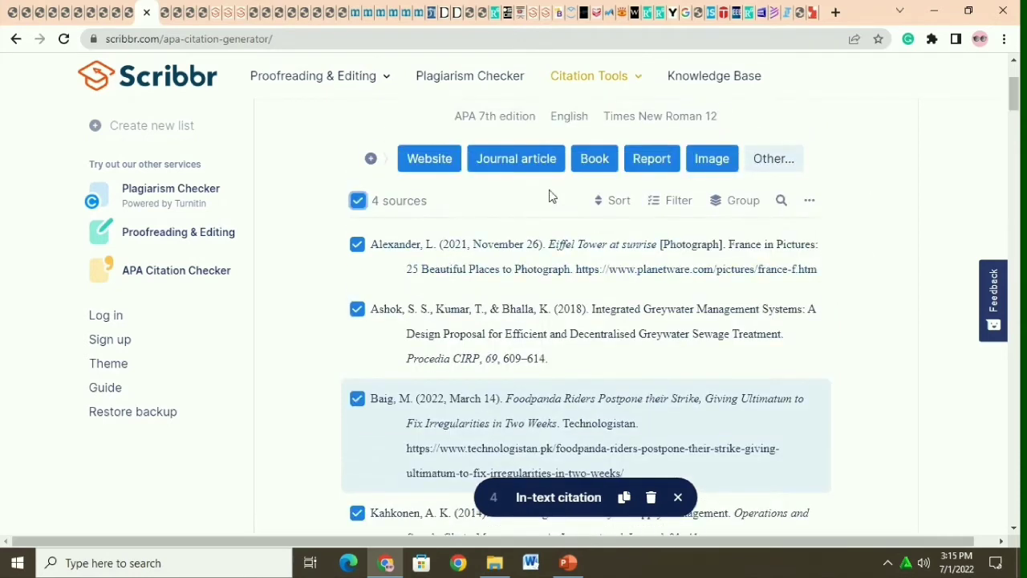
click(806, 202)
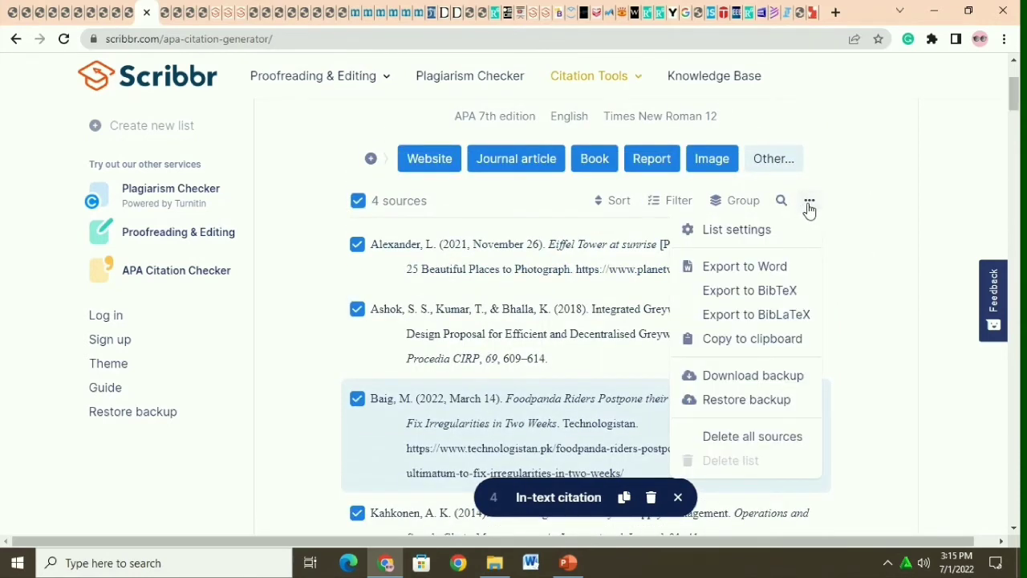
click(358, 201)
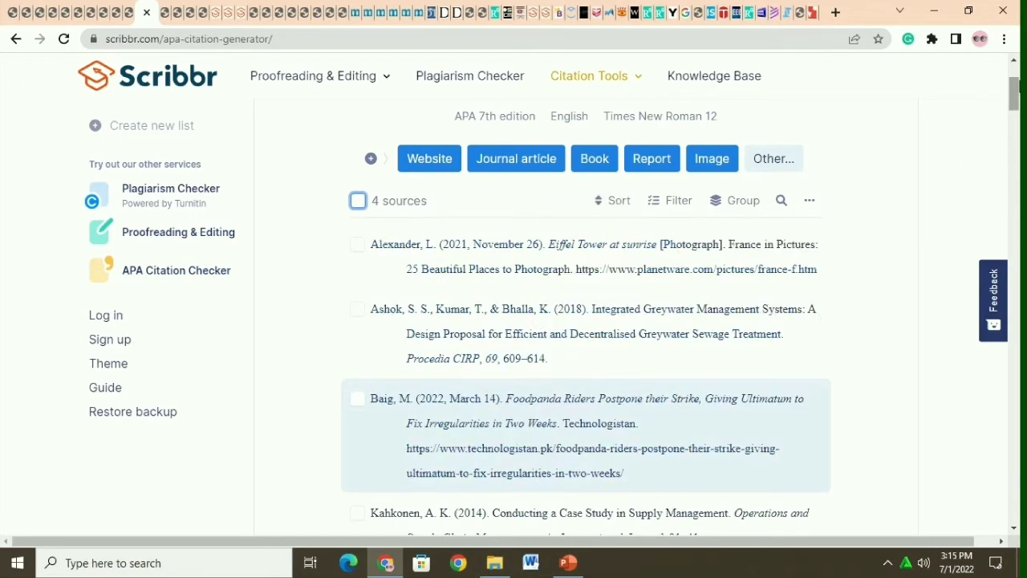
- Start a new website citation and copy the URL of the Dawn article "91pc of Karachi's water is unfit to drink"
scroll(585, 361, down, 2)
scroll(586, 361, up, 3)
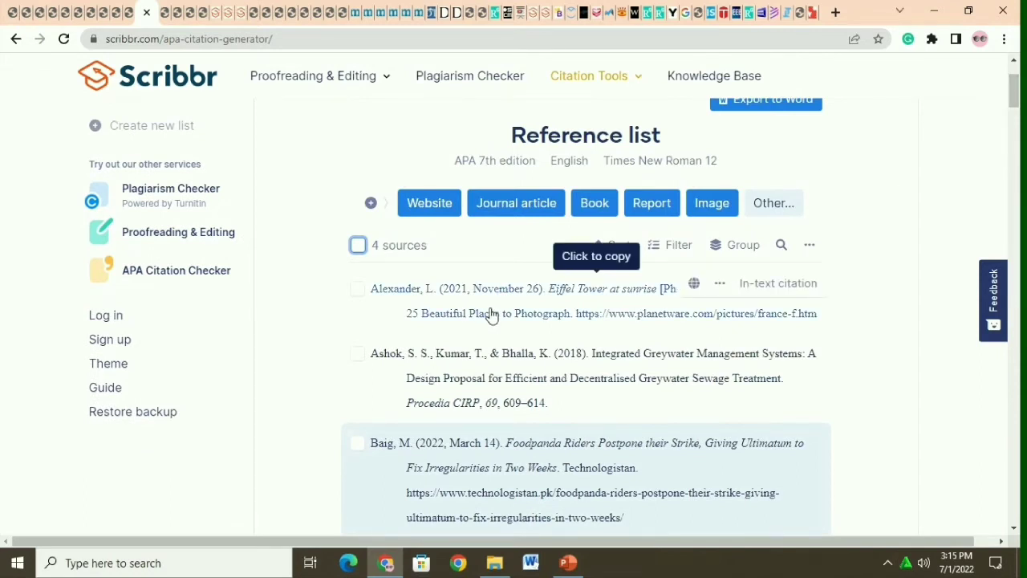
click(441, 210)
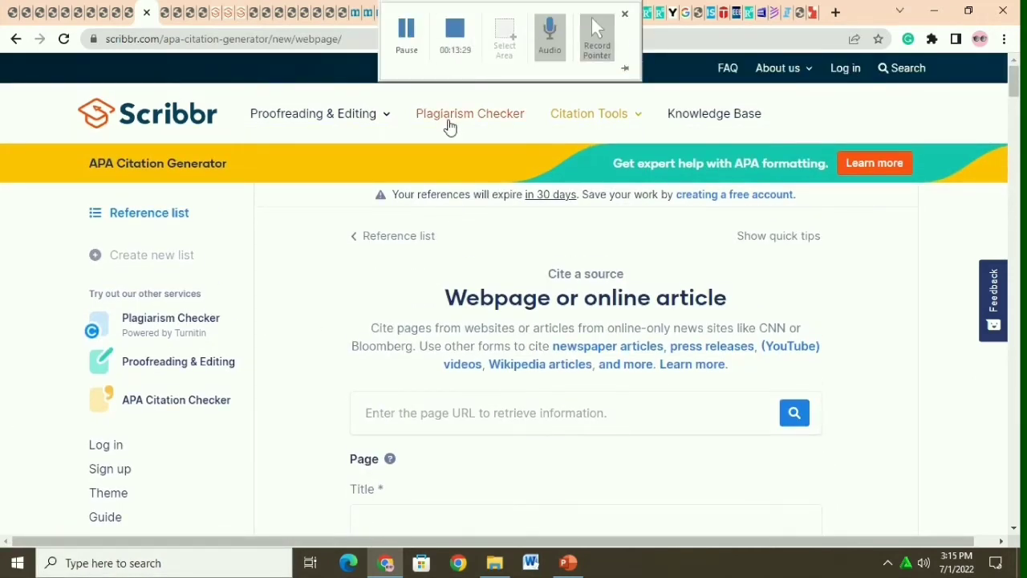
click(456, 16)
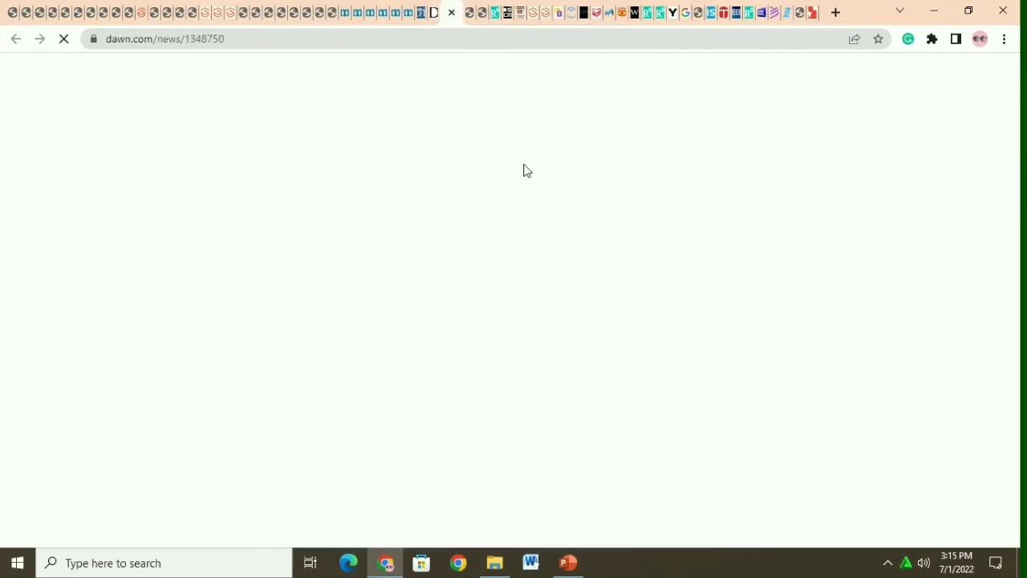
click(207, 39)
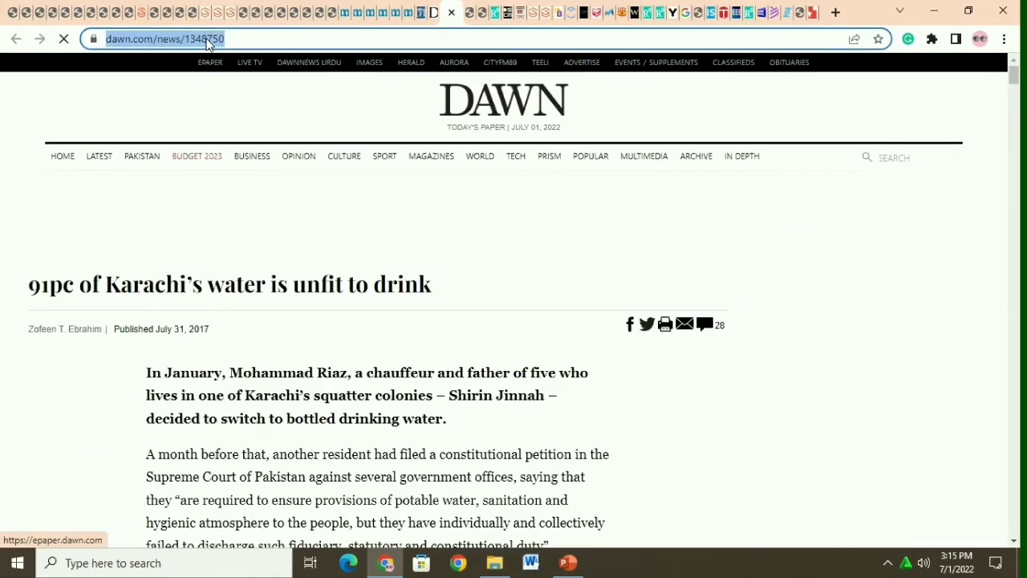
right_click(221, 39)
click(271, 122)
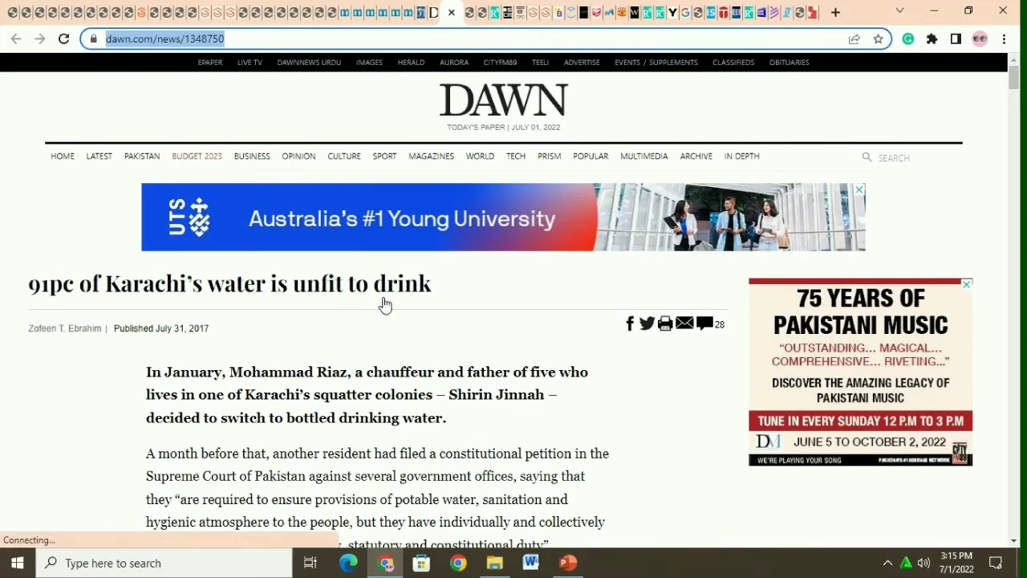
click(141, 12)
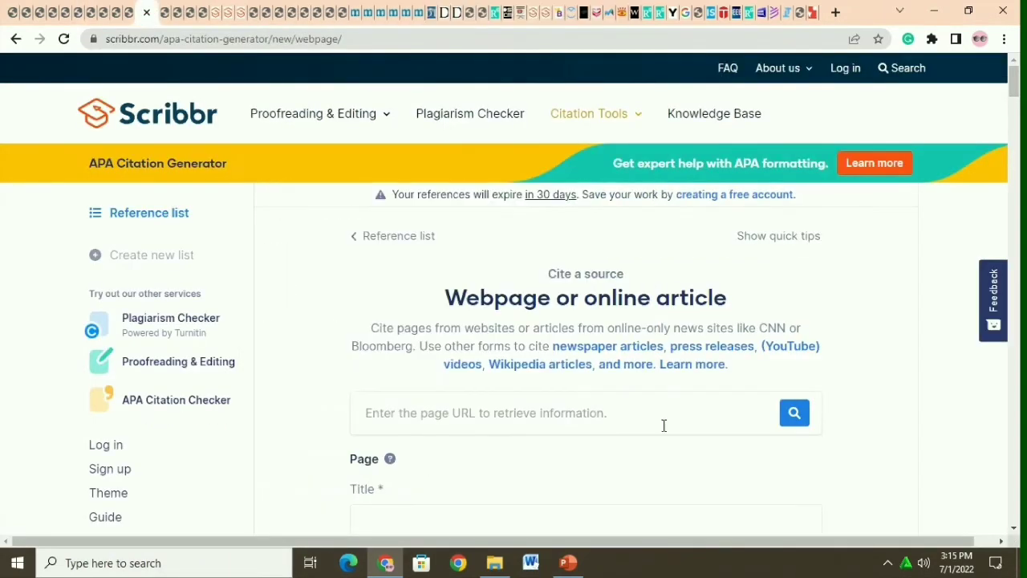
click(663, 423)
right_click(627, 411)
click(663, 302)
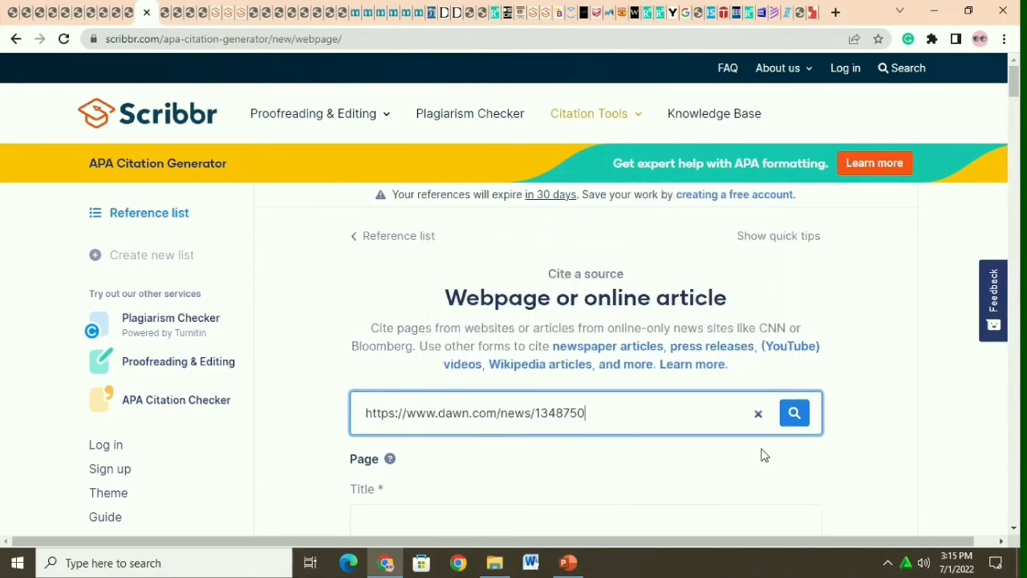
click(792, 415)
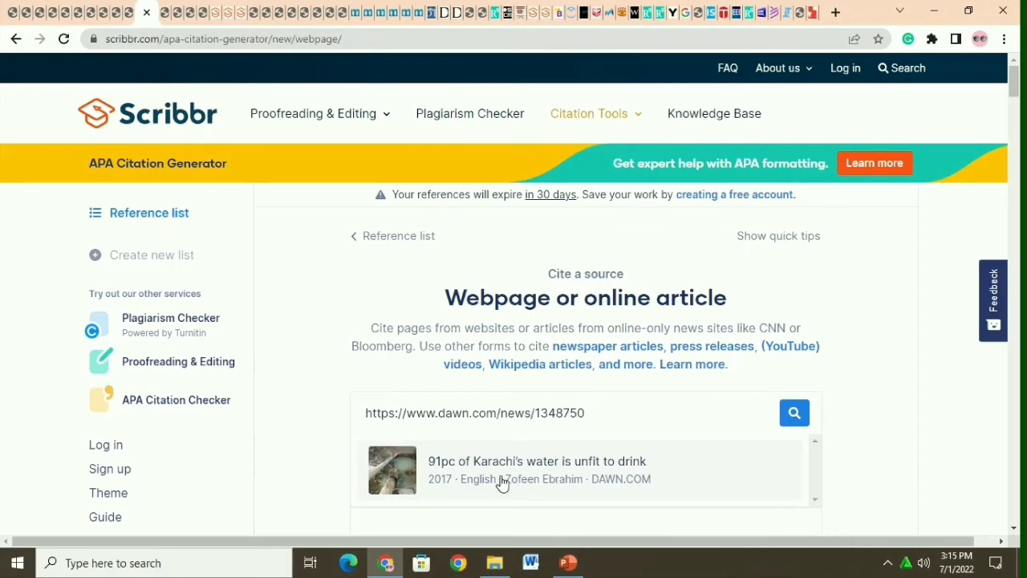
click(501, 479)
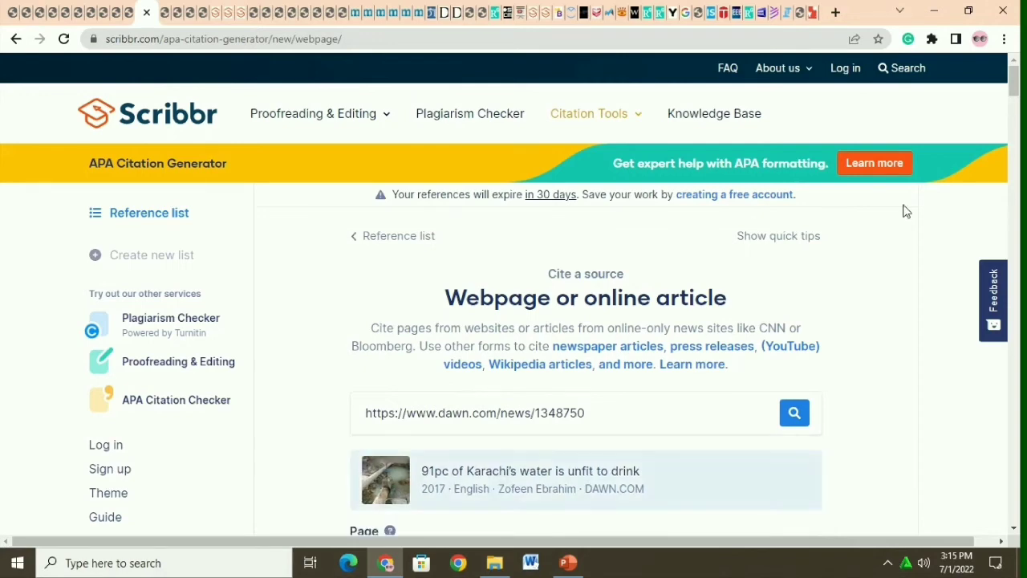
- Check the filled author and publication date against the Dawn article, cite the source and dismiss the account sign-up offer
drag(1014, 80, 1014, 109)
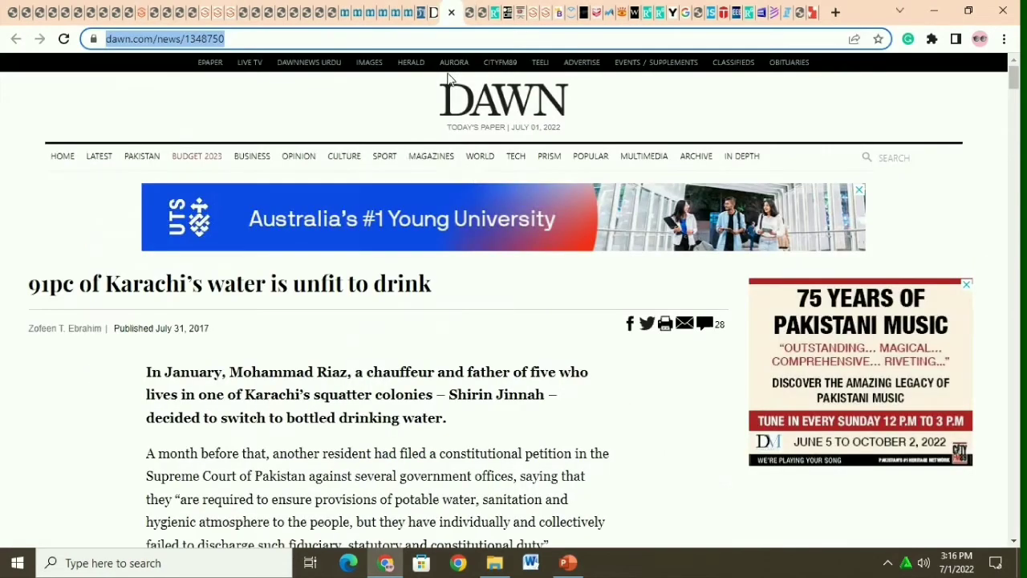
click(458, 12)
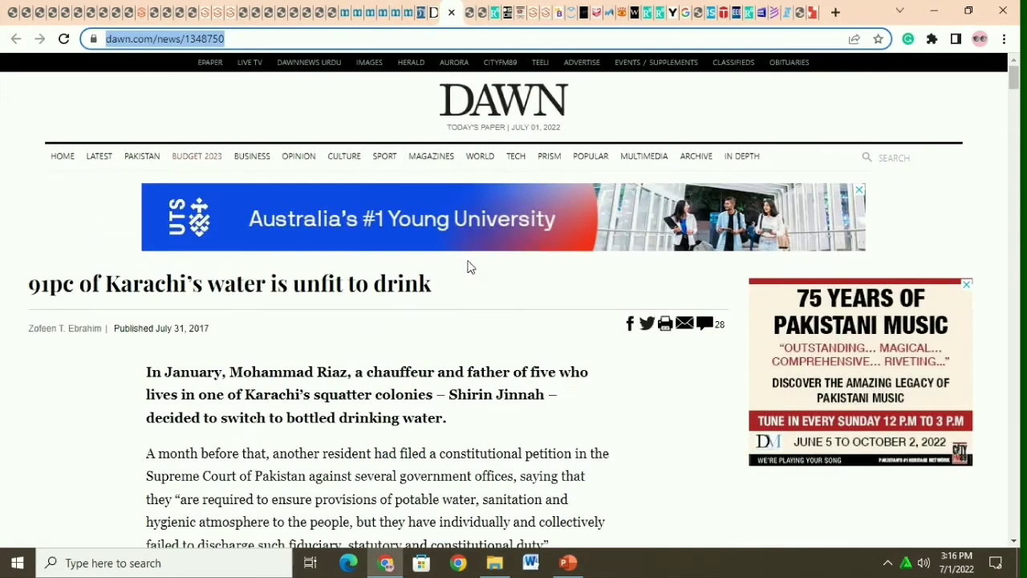
click(134, 12)
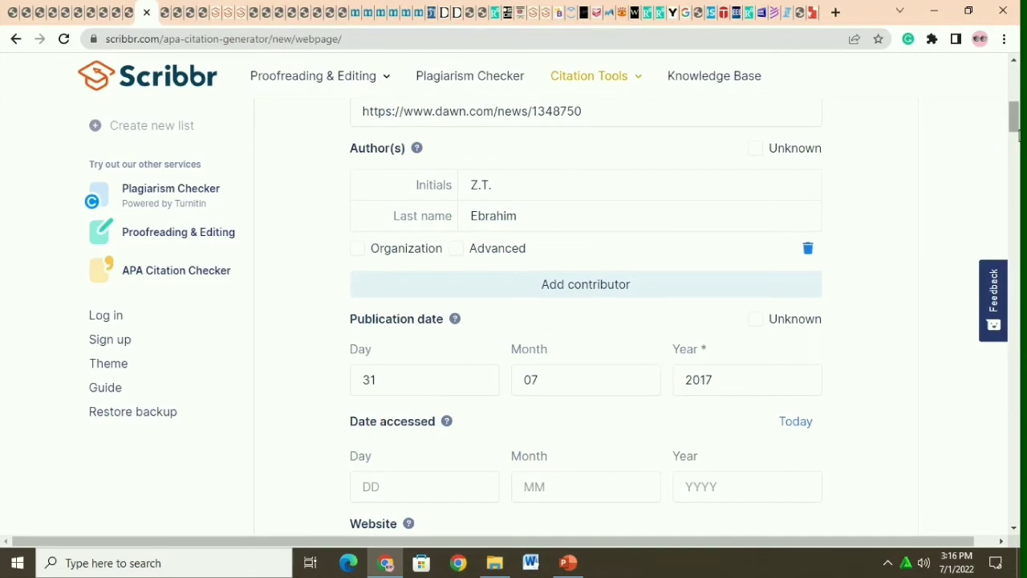
scroll(586, 215, down, 5)
click(374, 258)
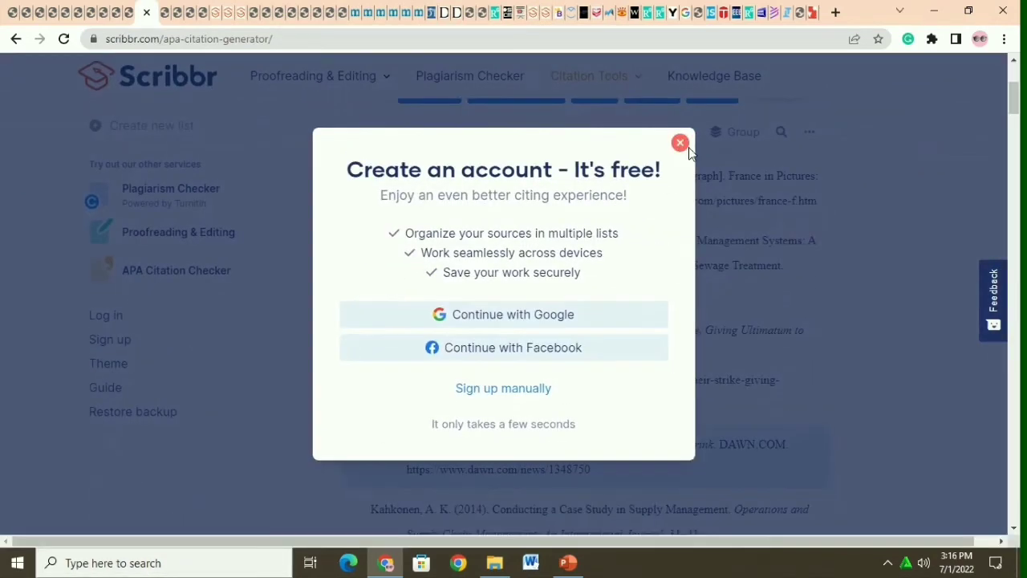
click(686, 148)
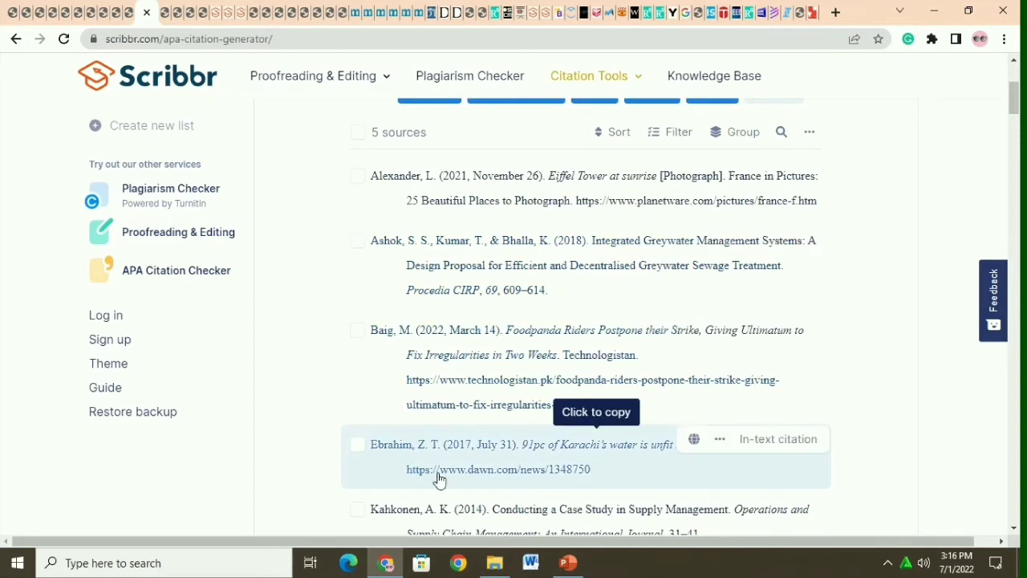
- View the in-text citation formats for the Karachi water article reference and close them
drag(1014, 106, 1015, 115)
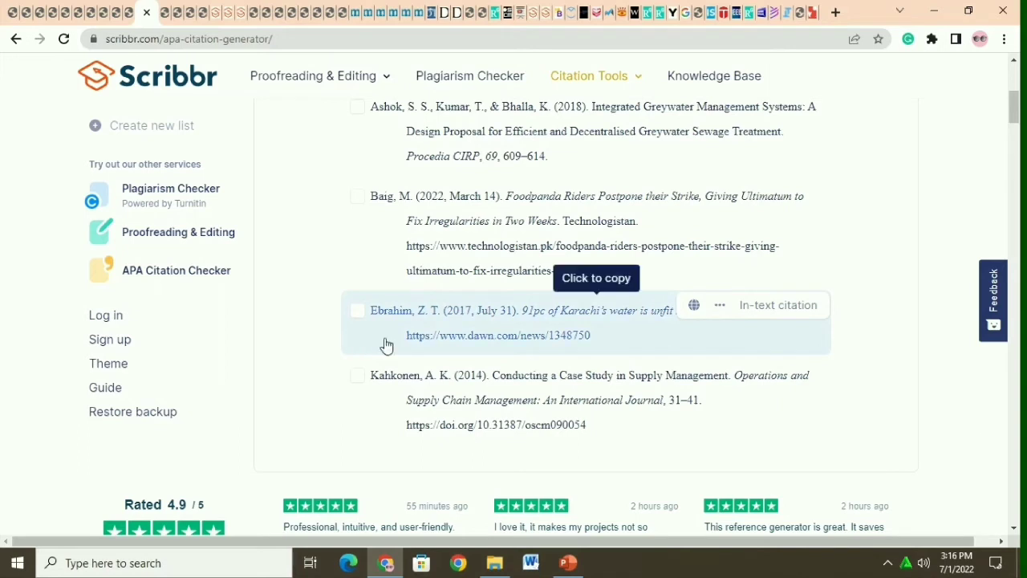
click(753, 311)
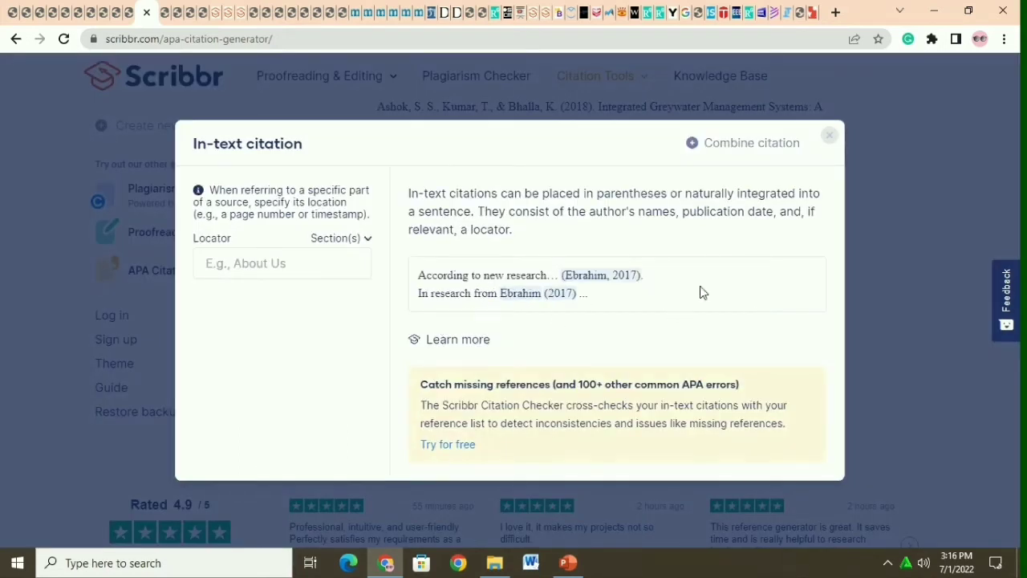
click(829, 135)
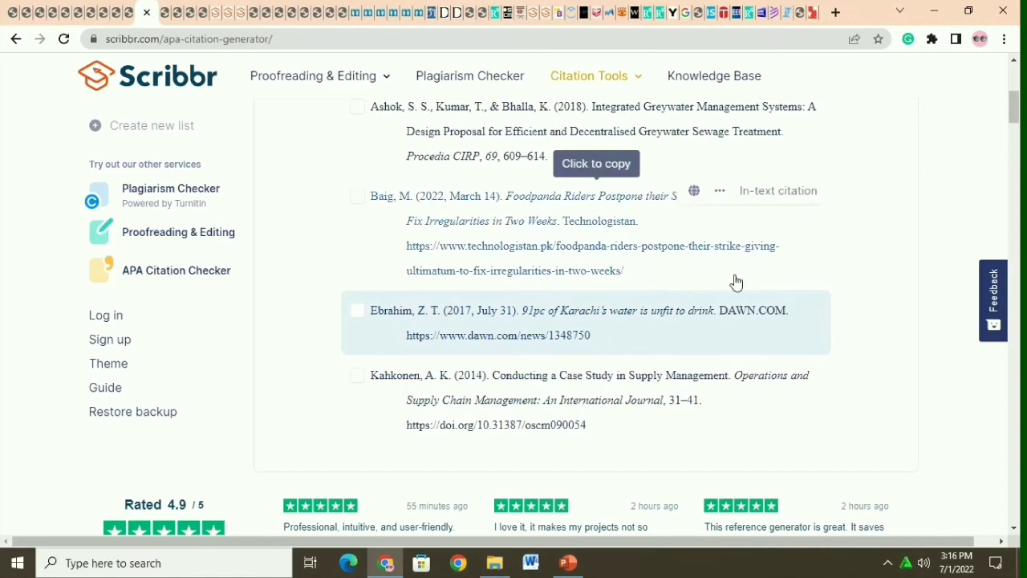
- View the additional options for the Eiffel Tower at sunrise reference and close them
scroll(1015, 129, up, 4)
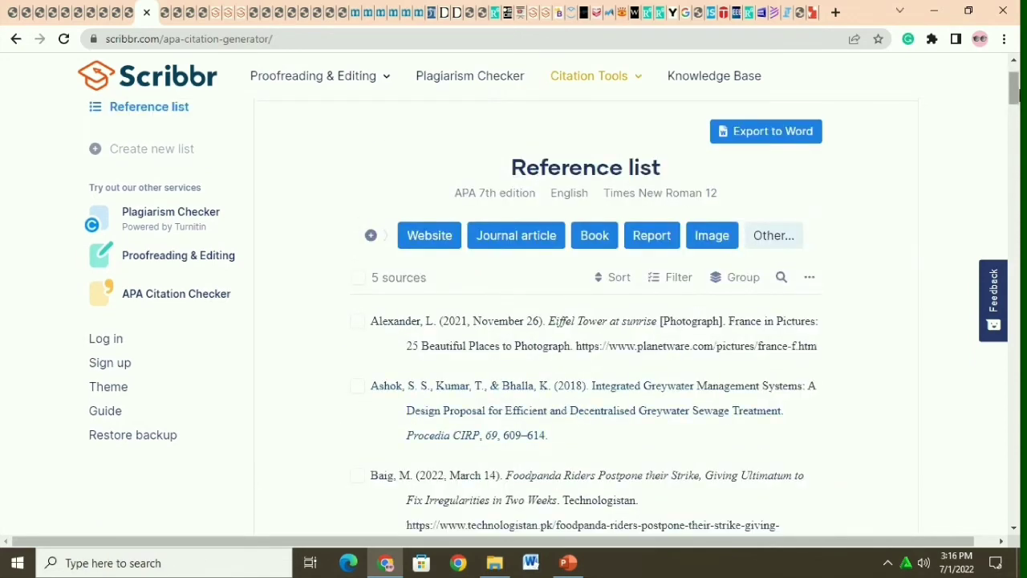
mouse_move(779, 335)
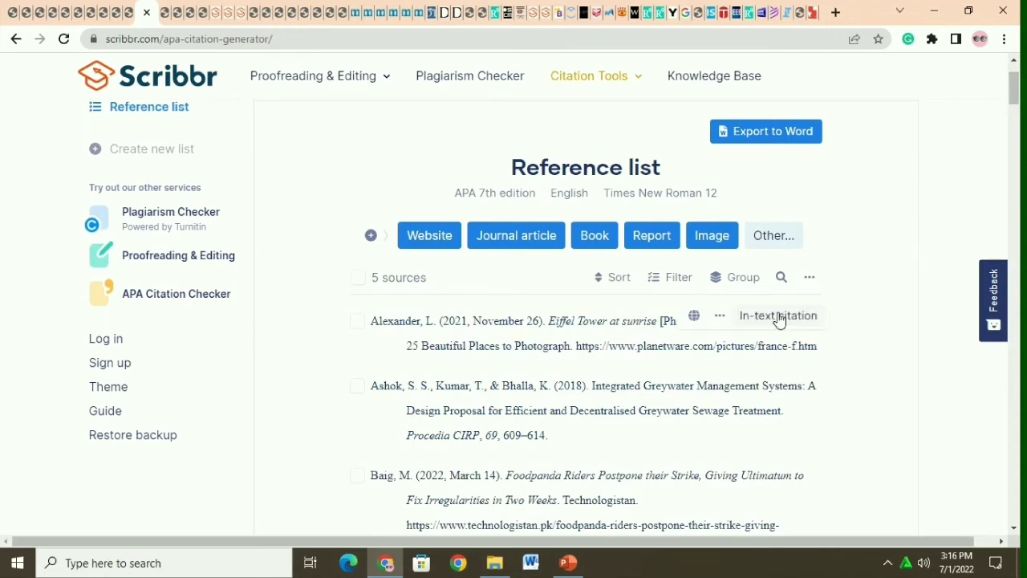
click(720, 317)
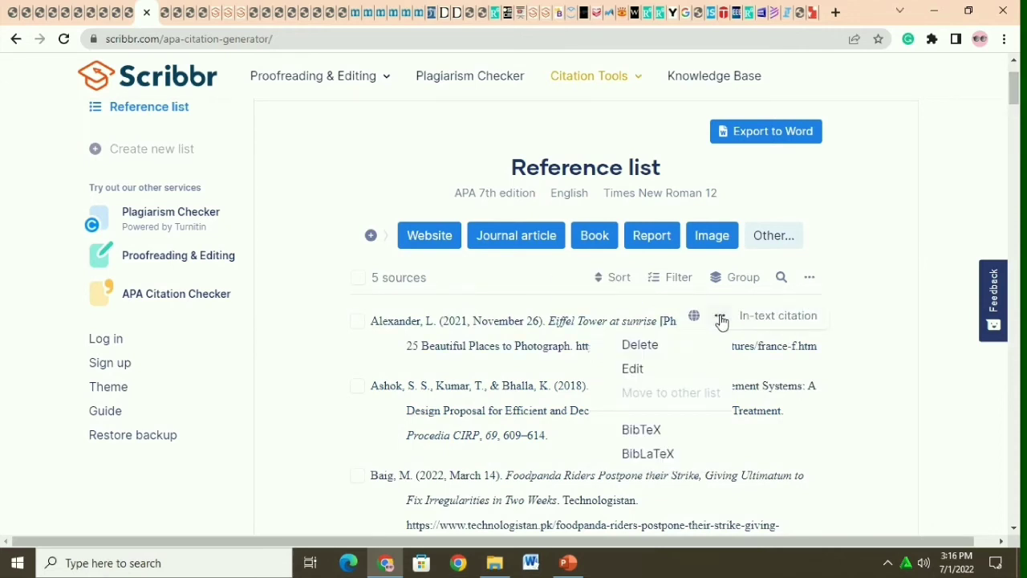
click(721, 319)
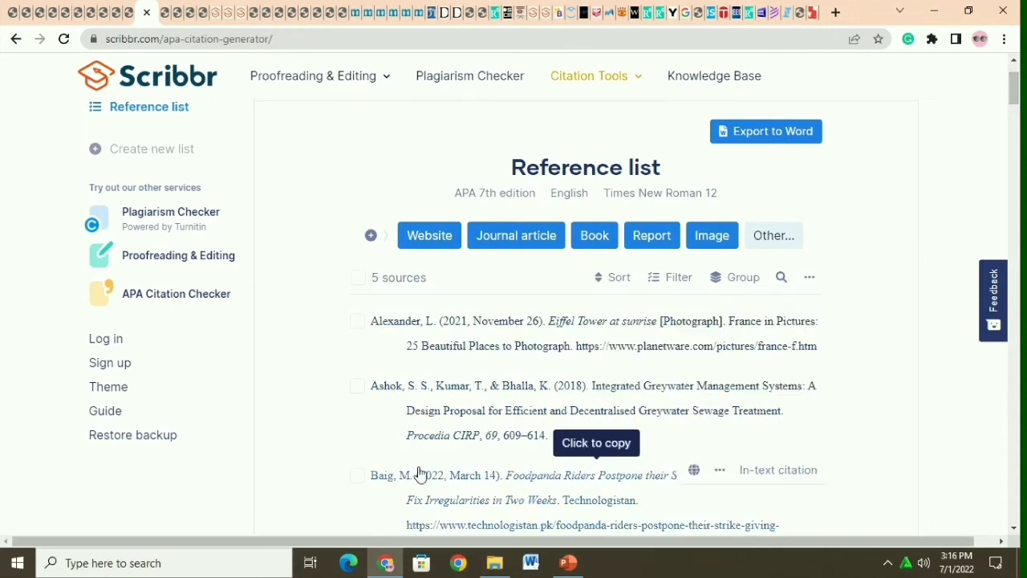
- Review the full reference list, check the supply management case study's details on its ResearchGate page and return to Scribbr
drag(1018, 101, 1019, 122)
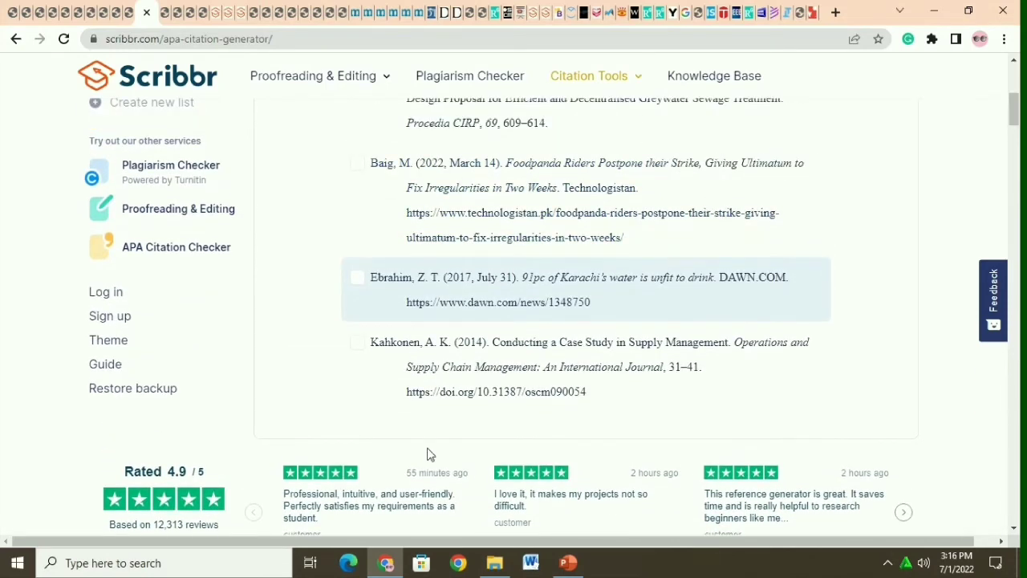
drag(1017, 120, 1019, 111)
scroll(731, 230, up, 2)
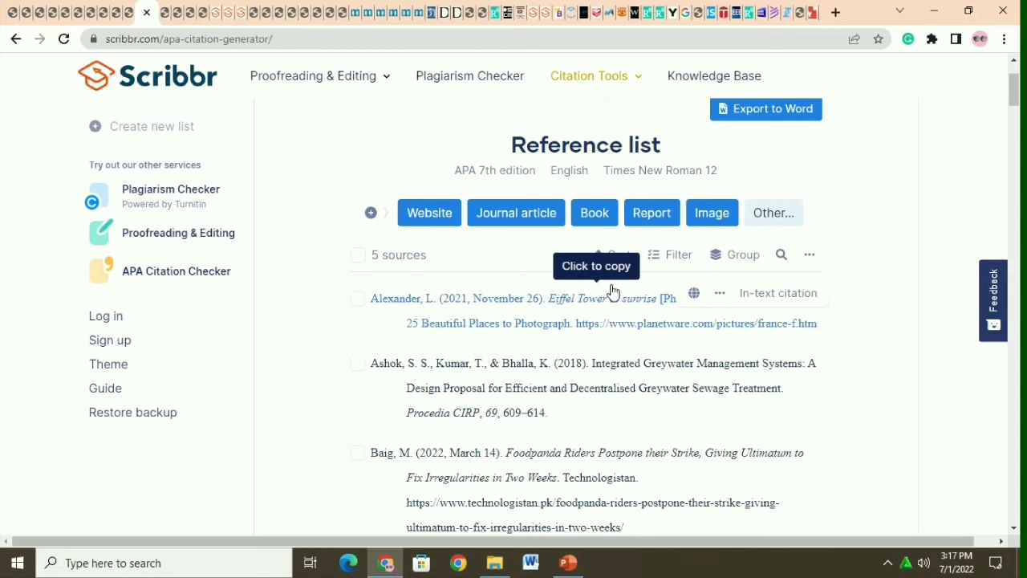
drag(1018, 82, 1019, 79)
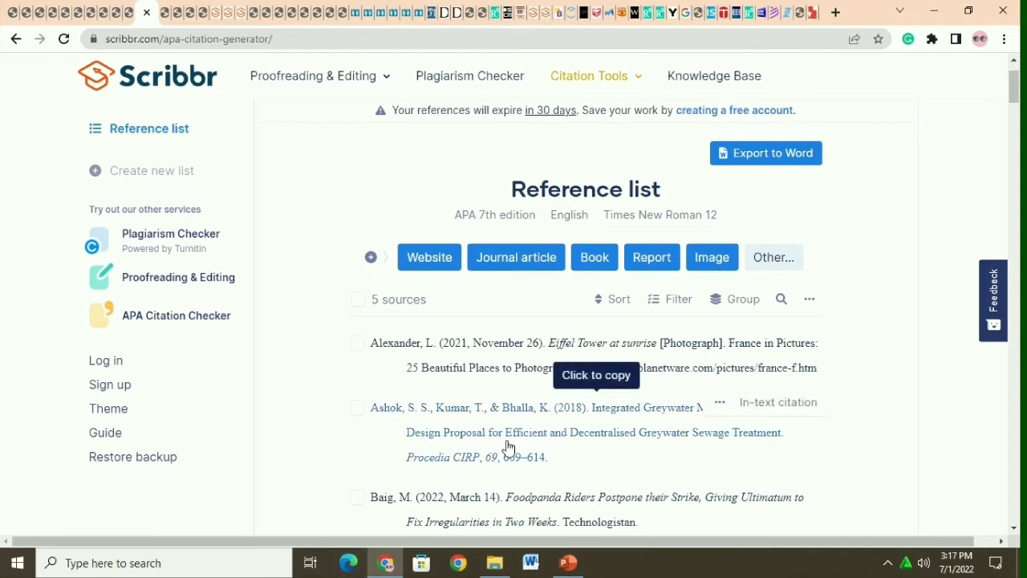
click(496, 22)
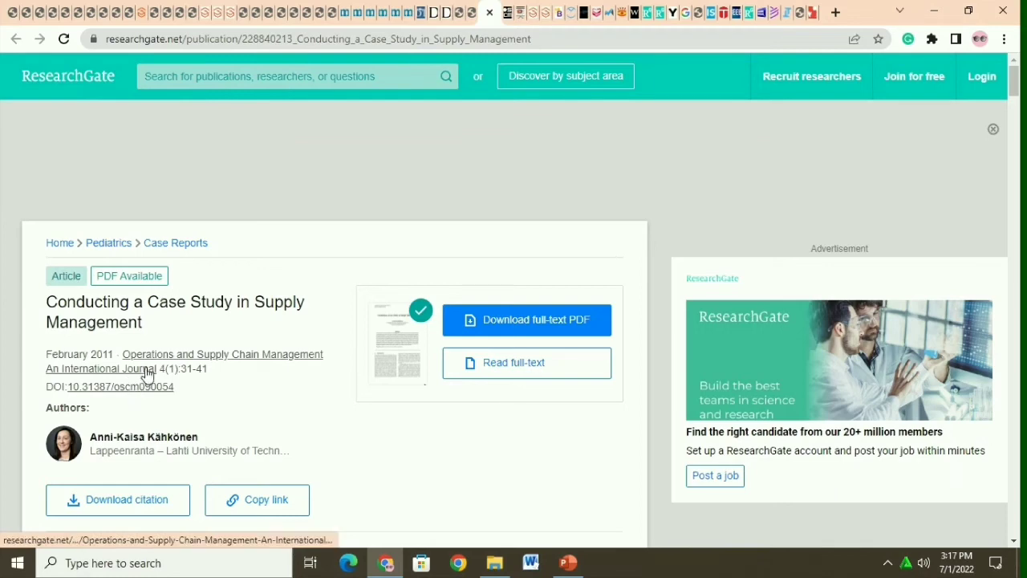
click(142, 13)
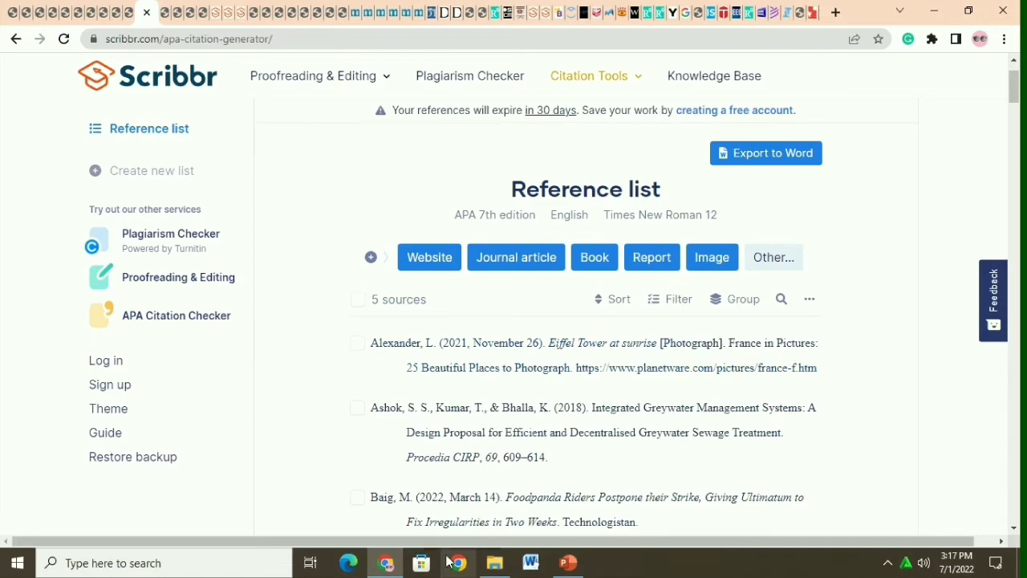
- Export the reference list to Word, download the file, close the download dialog and switch to Word to open the document
click(722, 157)
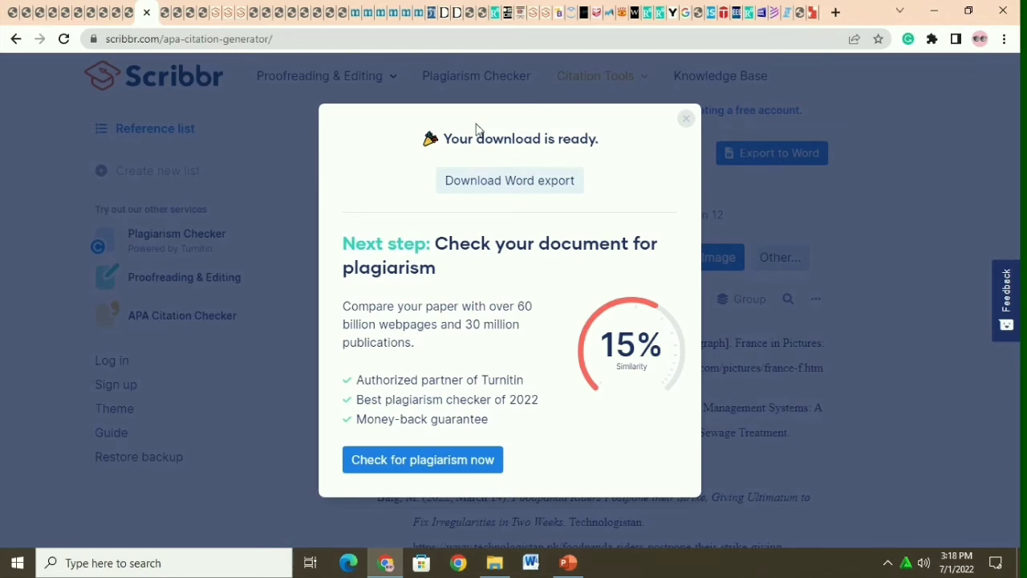
click(518, 187)
click(684, 113)
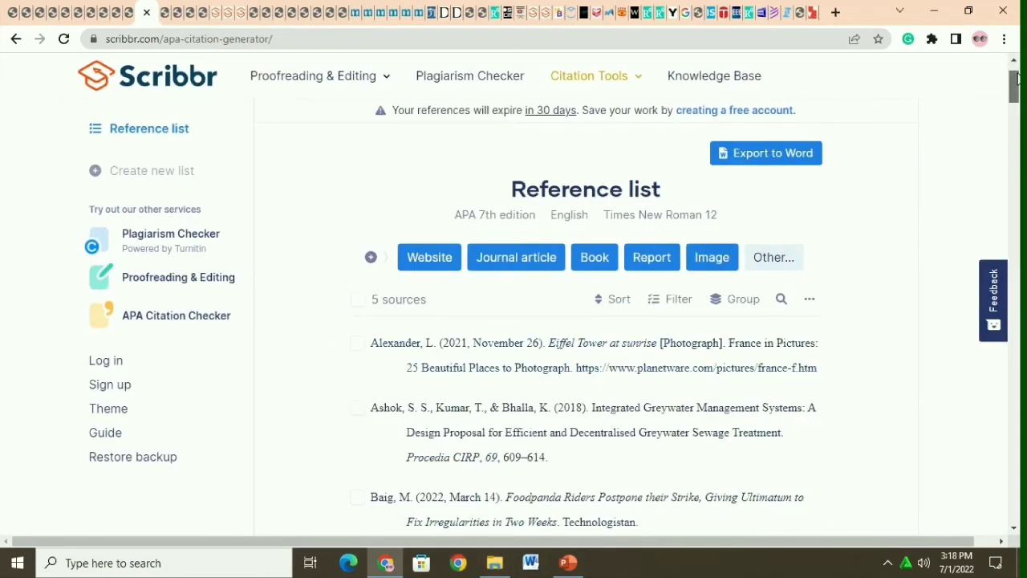
scroll(1015, 80, up, 1)
mouse_move(1017, 83)
mouse_down()
mouse_move(1018, 117)
mouse_move(1018, 79)
mouse_up()
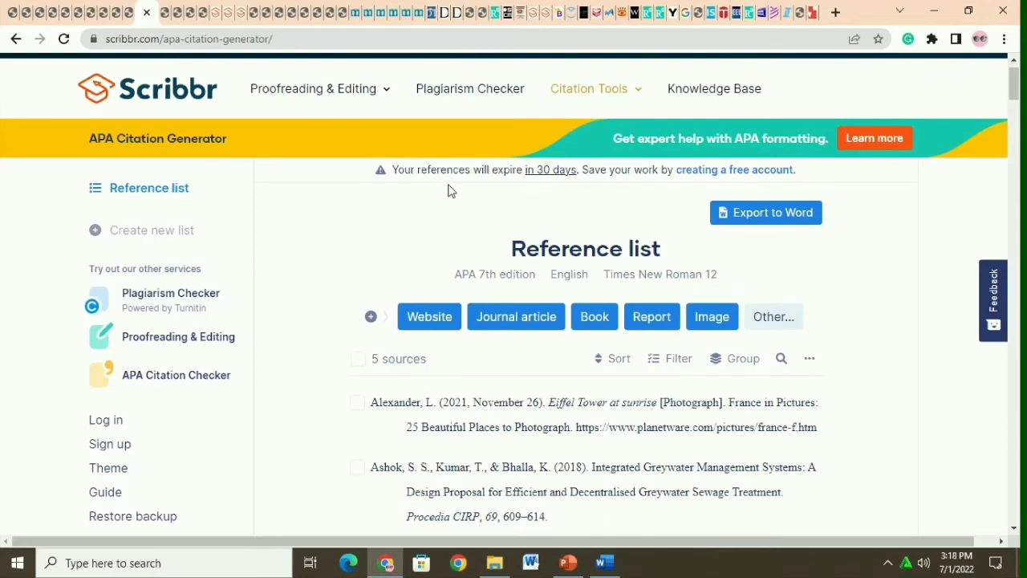
mouse_move(545, 174)
click(603, 565)
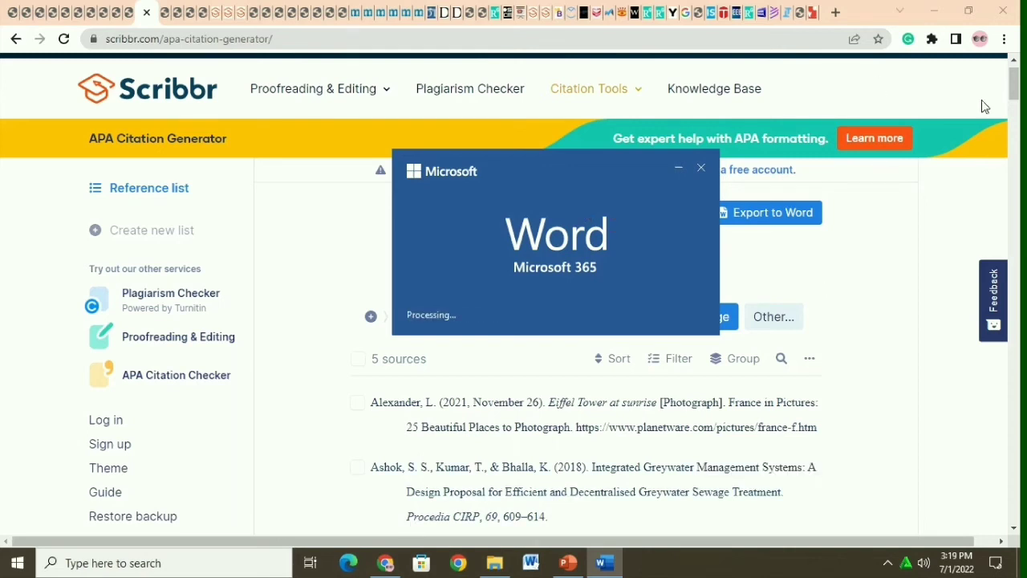
scroll(585, 321, down, 5)
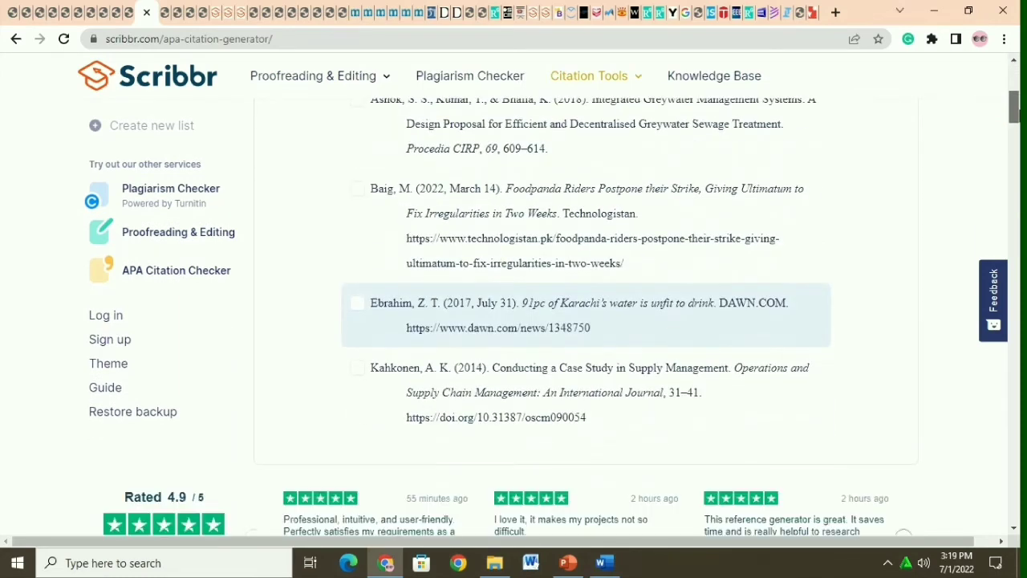
drag(1015, 114, 1015, 168)
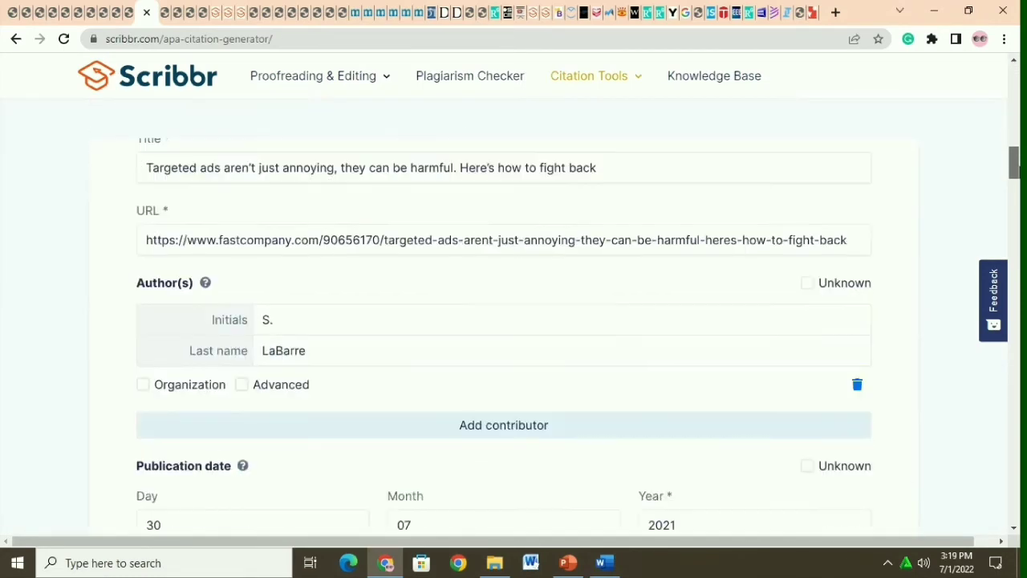
scroll(337, 305, down, 5)
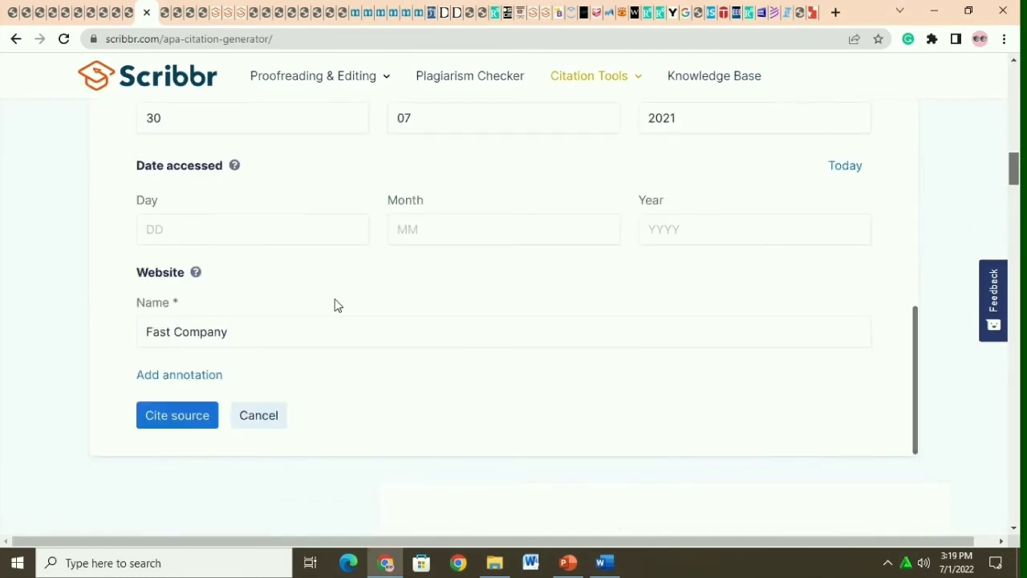
drag(1016, 164, 1016, 77)
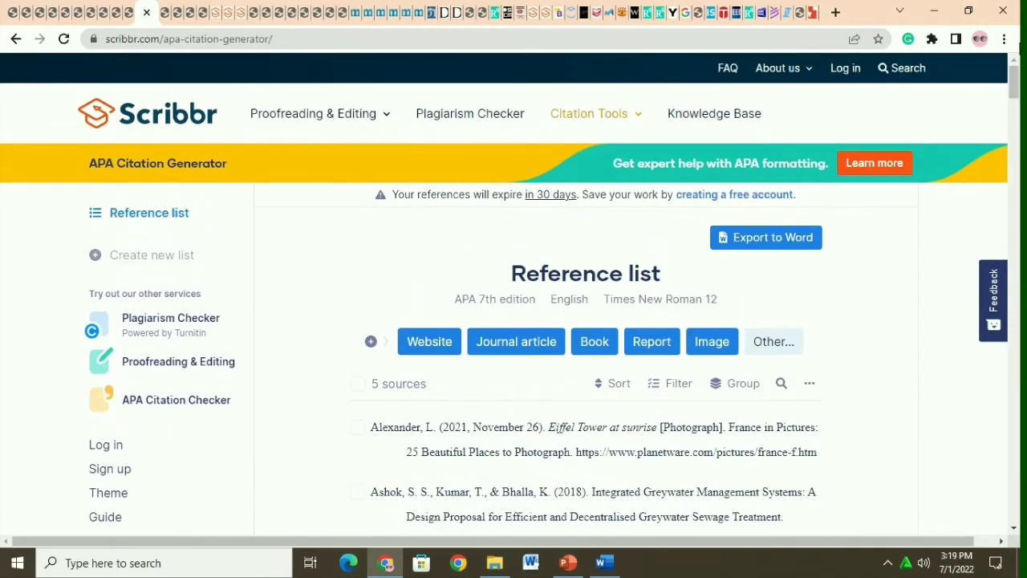
- Switch to Word to bring up the exported 2022-07-01 Reference list document and maximize its window
click(604, 563)
click(612, 570)
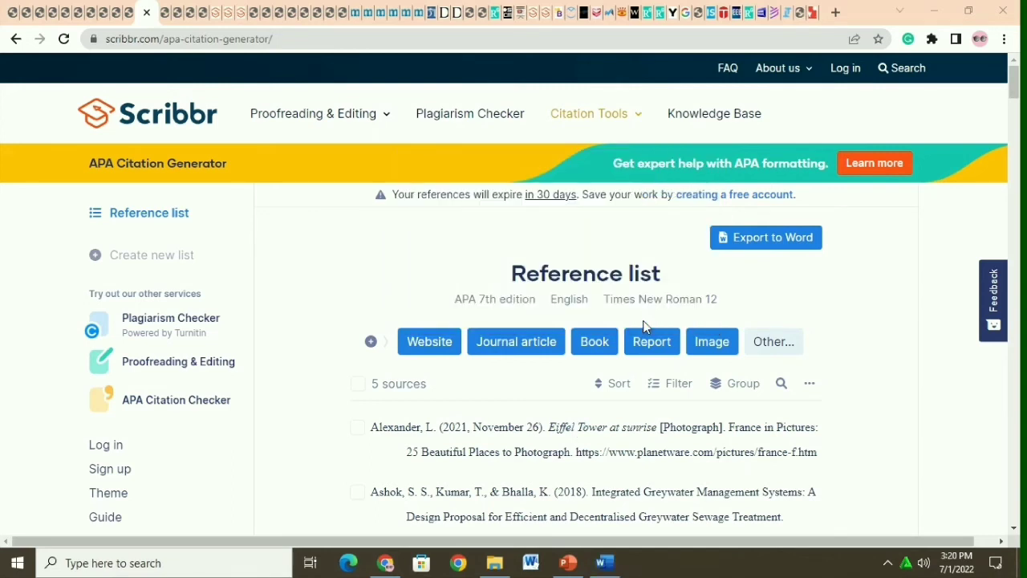
click(603, 564)
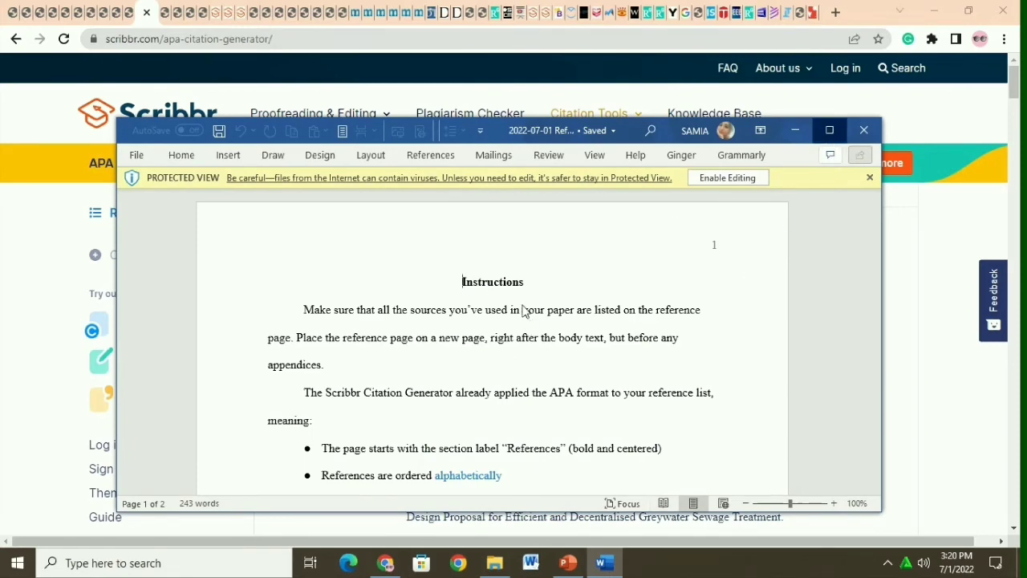
key(super+Up)
- Read the exported document's Instructions page, look over the References page and return to the list of applied APA formatting rules
mouse_move(1015, 124)
mouse_down()
mouse_move(1017, 411)
mouse_move(1016, 142)
mouse_up()
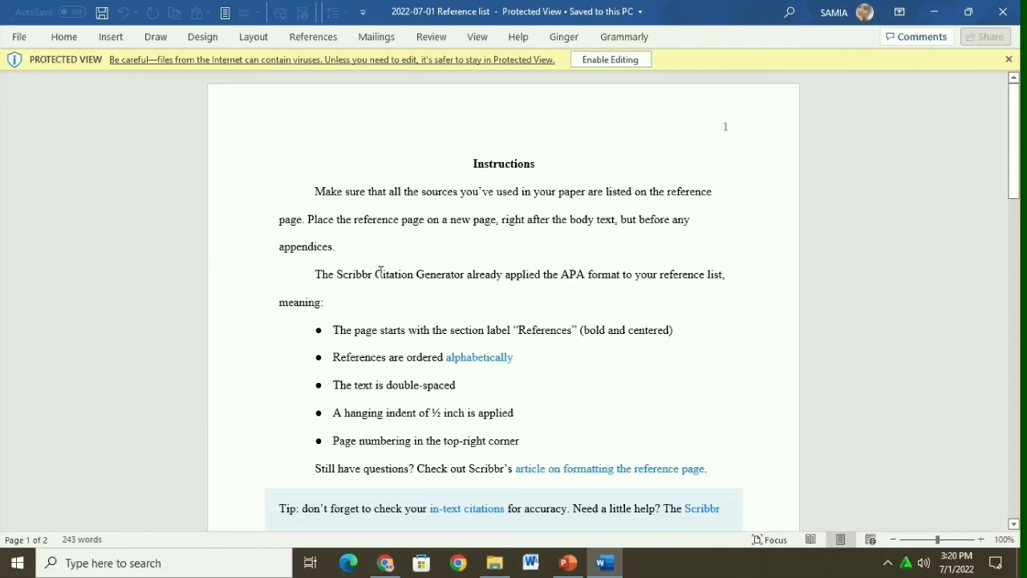
drag(1014, 145, 1019, 381)
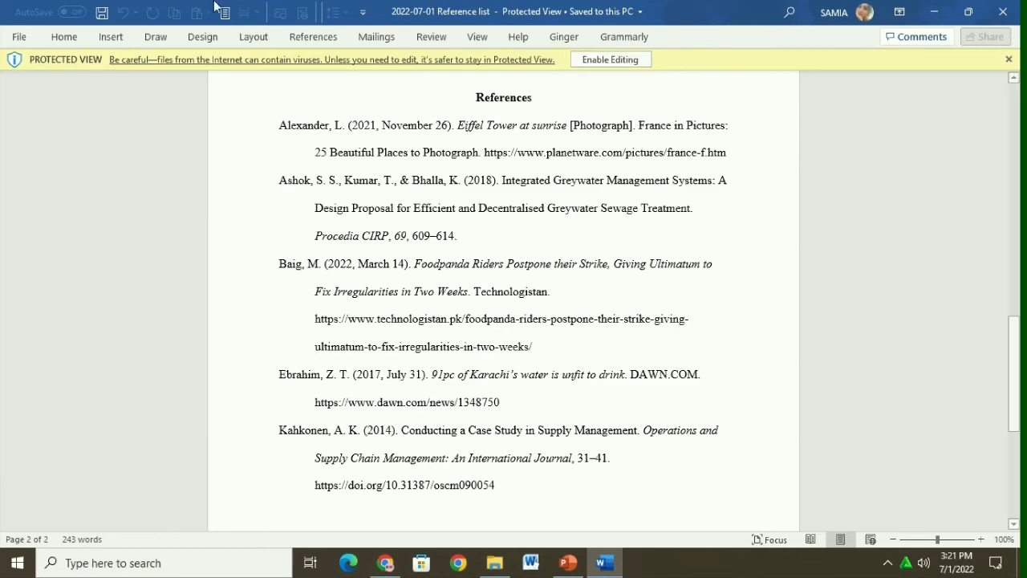
drag(1019, 445, 990, 191)
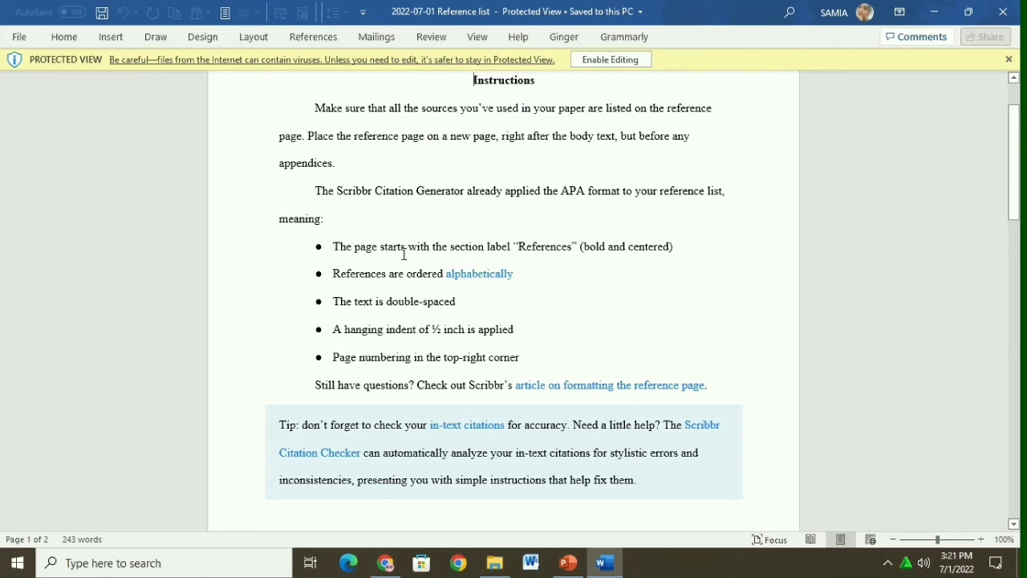
drag(1014, 196, 1016, 208)
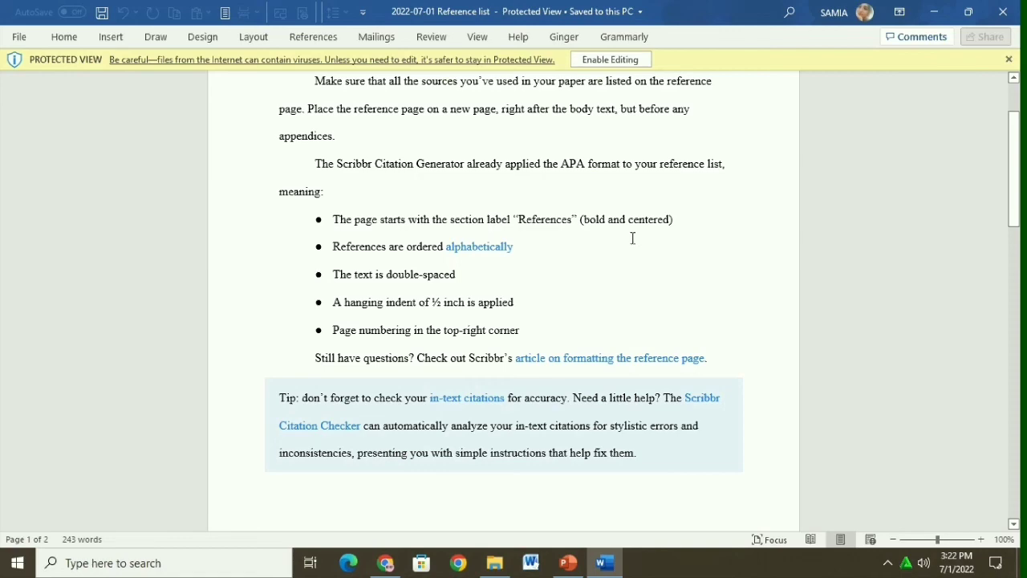
mouse_move(1014, 169)
mouse_down()
mouse_move(1014, 309)
mouse_move(1014, 183)
mouse_up()
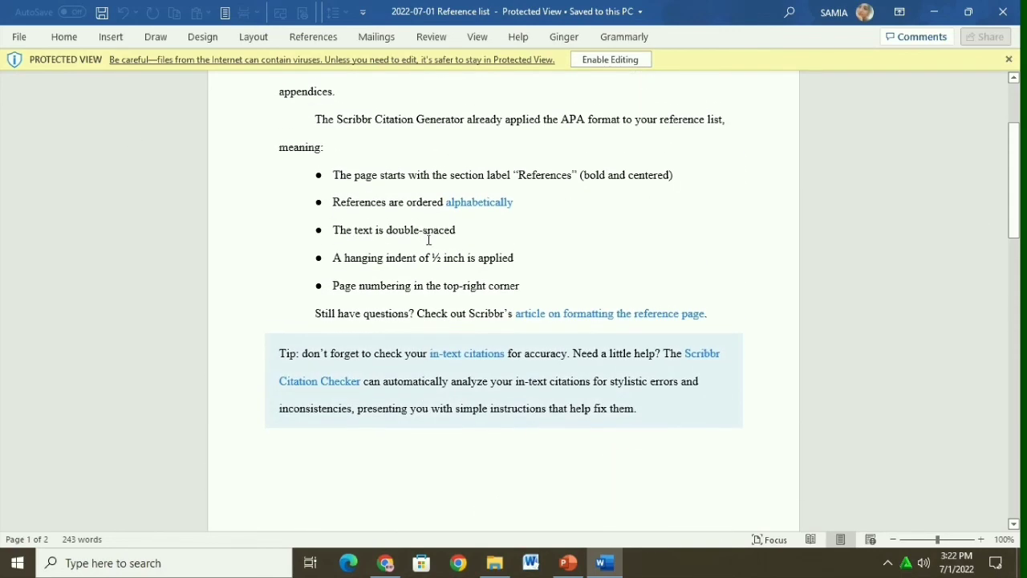
mouse_move(1014, 220)
mouse_down()
mouse_move(1015, 381)
mouse_move(1014, 209)
mouse_up()
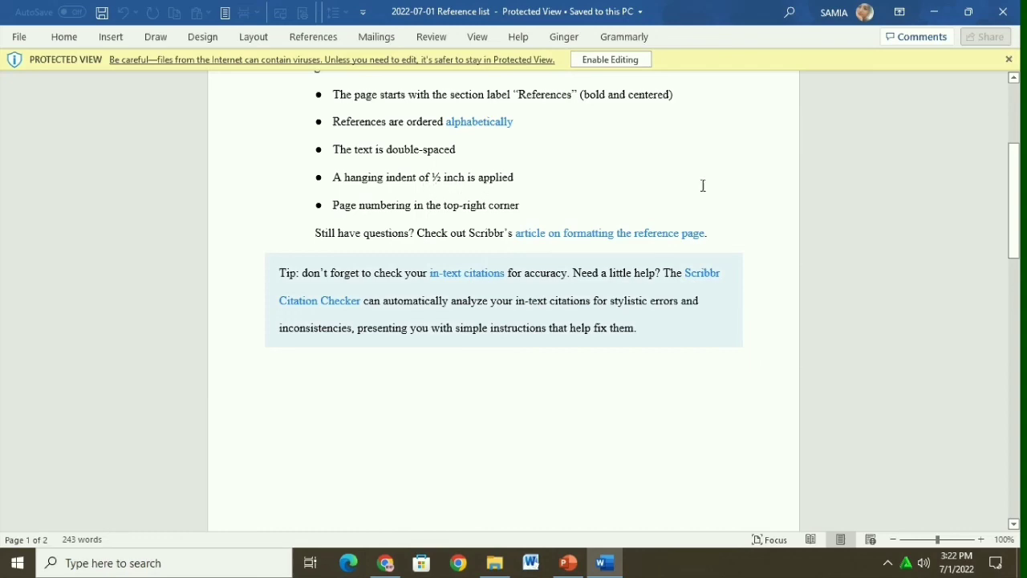
- Compare the References page with the formatting rules on the Instructions page, such as hanging indent and page numbering, and return to the instructions
drag(1017, 227, 1019, 375)
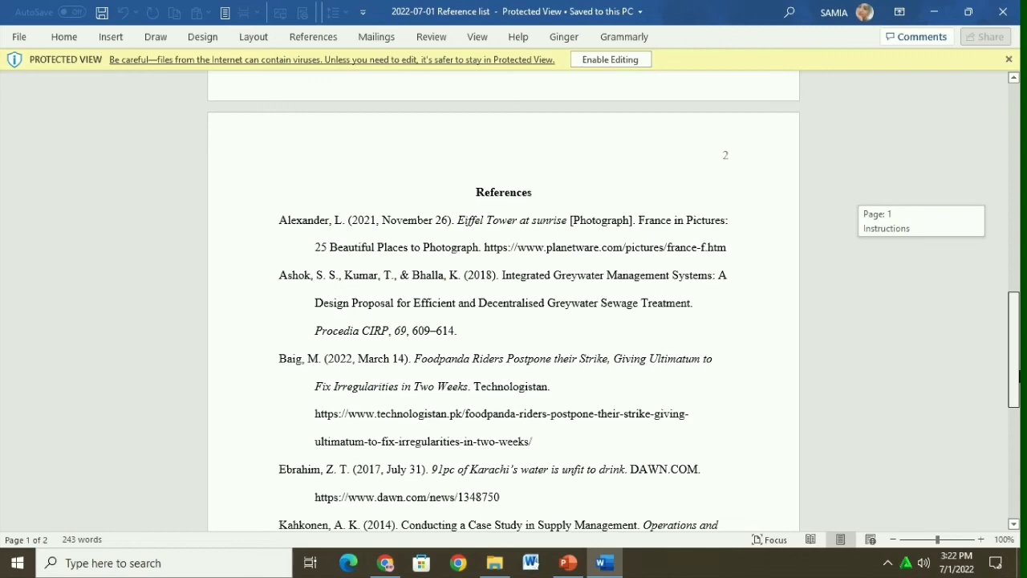
scroll(1018, 377, down, 2)
drag(1019, 389, 1019, 219)
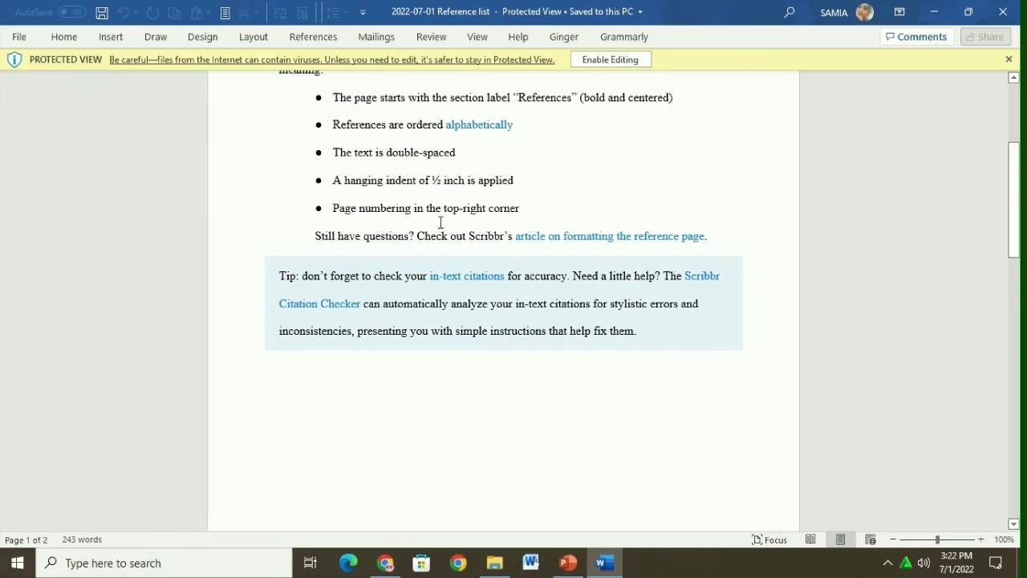
drag(1019, 213, 1019, 325)
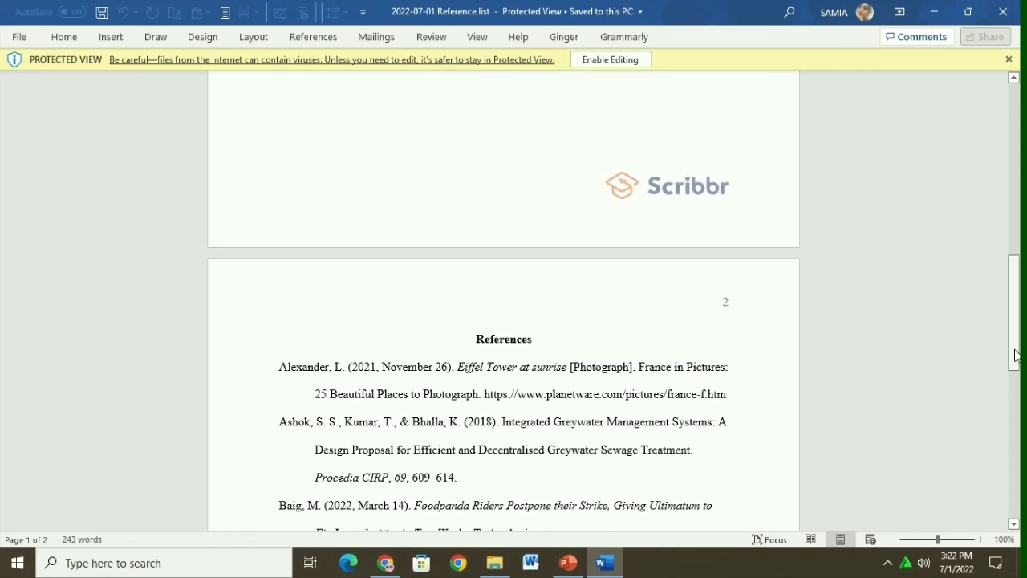
drag(1018, 337, 1019, 236)
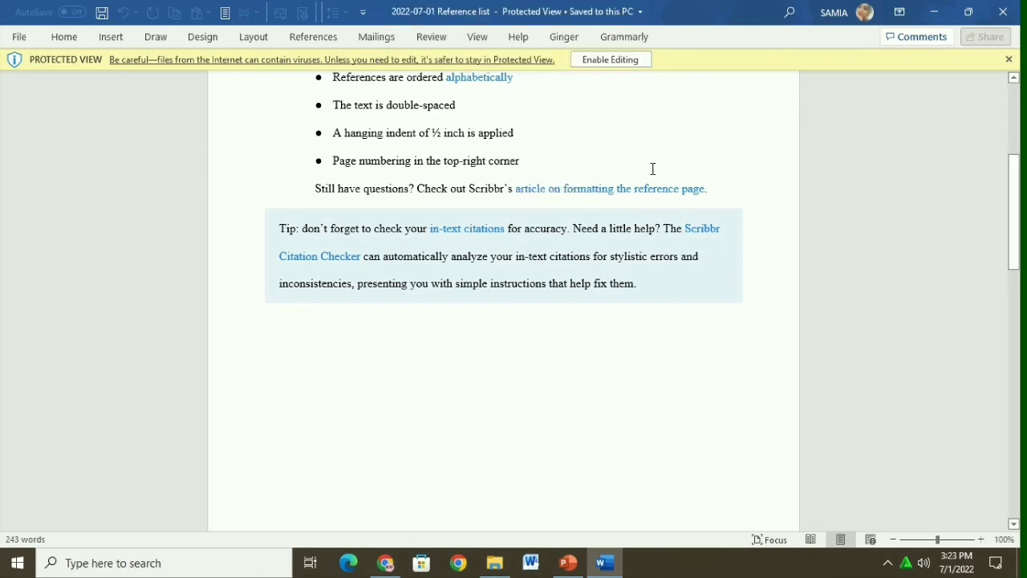
scroll(651, 169, up, 5)
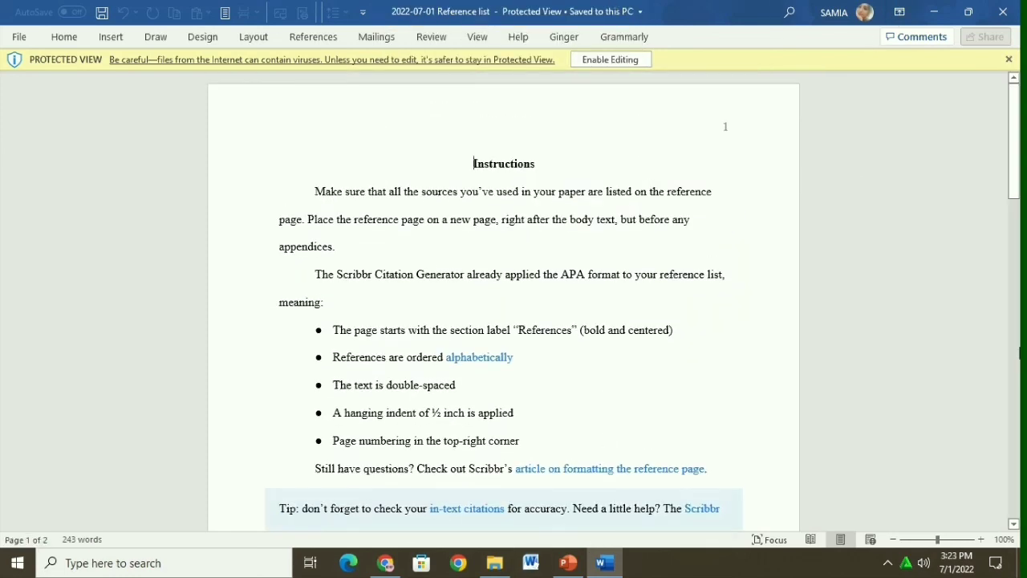
drag(1019, 202, 1019, 178)
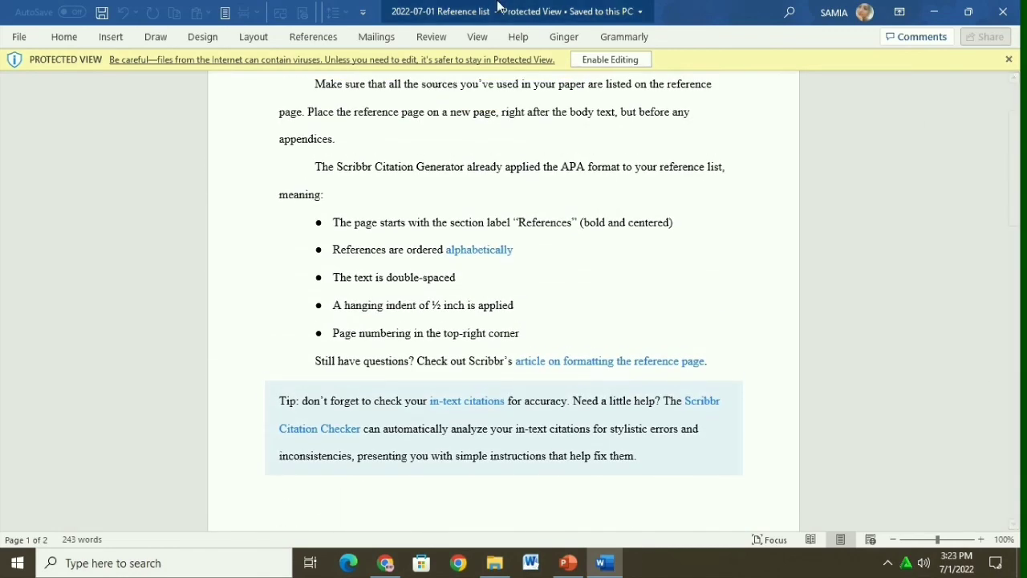
mouse_move(443, 6)
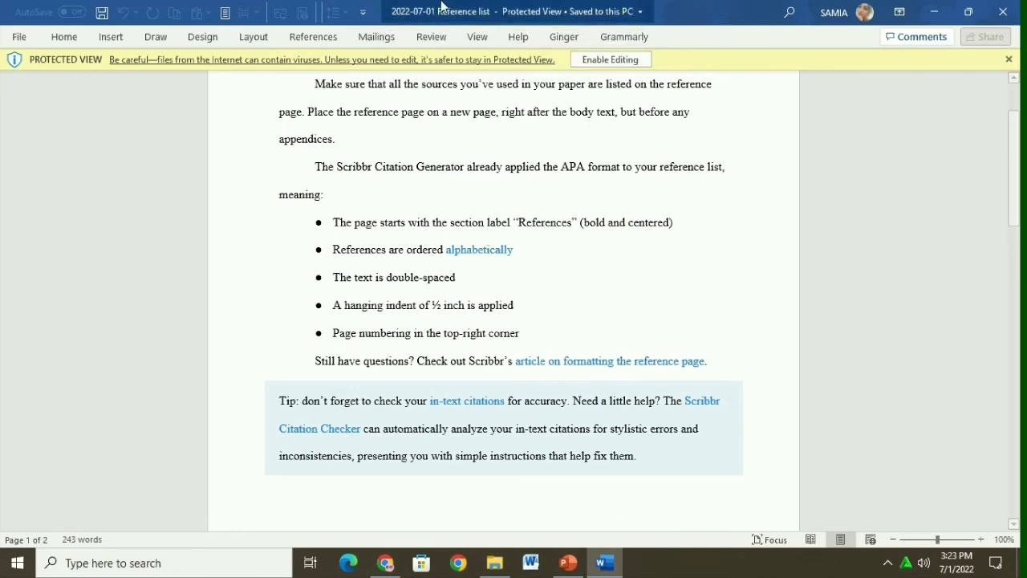